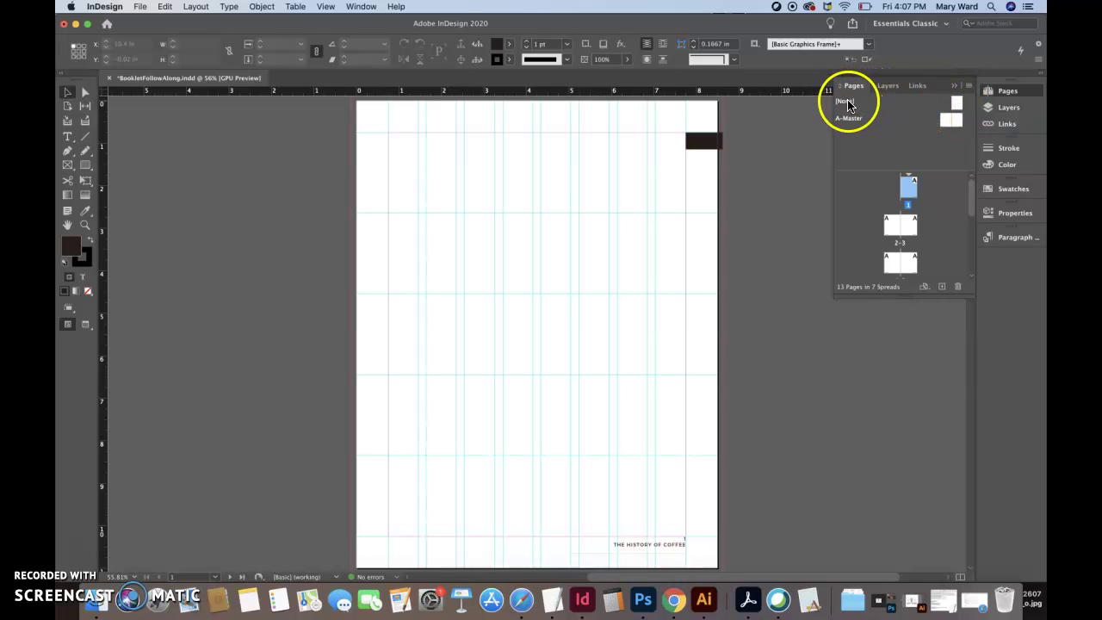
Step: Apply the [None] master to the first page and to the last page, page 13, of the booklet
drag(956, 104, 910, 189)
click(910, 191)
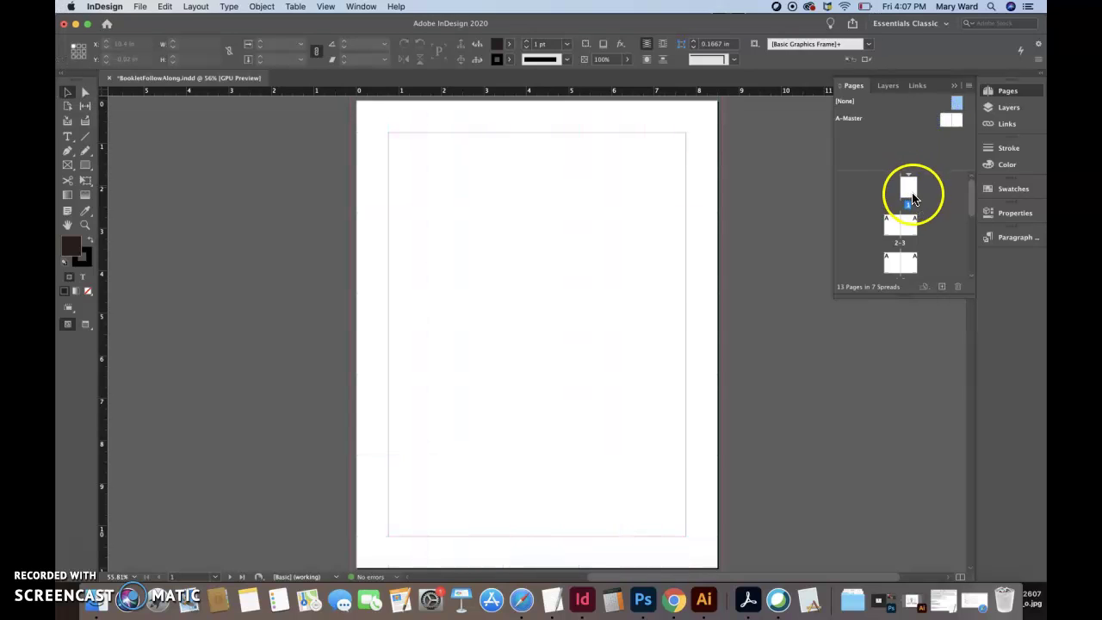
drag(906, 190, 971, 261)
drag(902, 249, 960, 104)
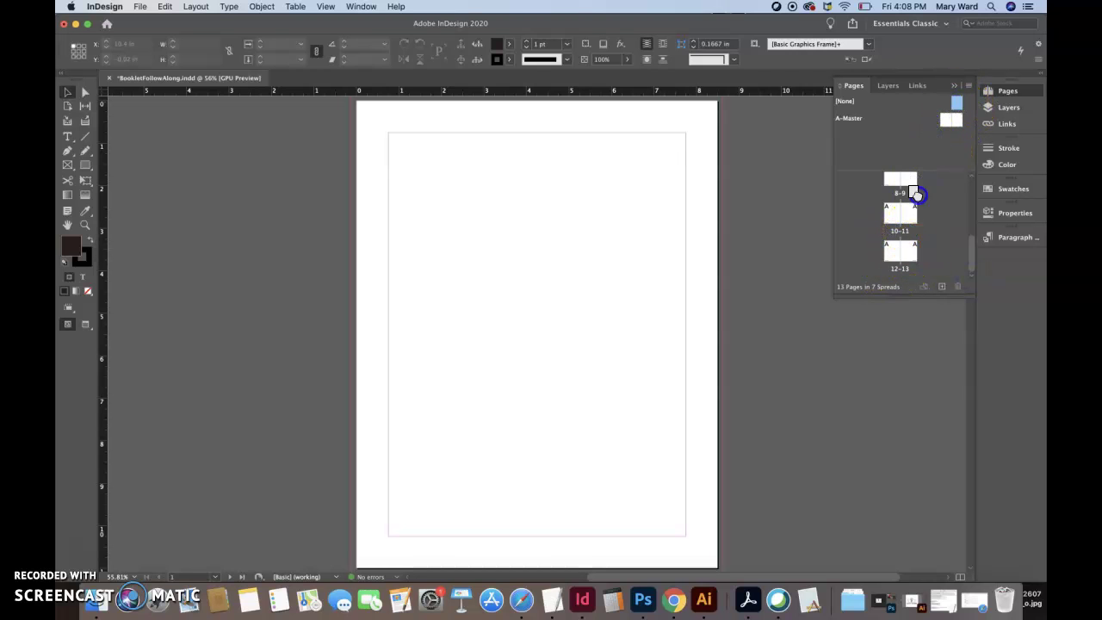
click(909, 251)
mouse_move(914, 251)
mouse_down()
mouse_move(967, 255)
mouse_move(966, 173)
mouse_move(745, 240)
mouse_up()
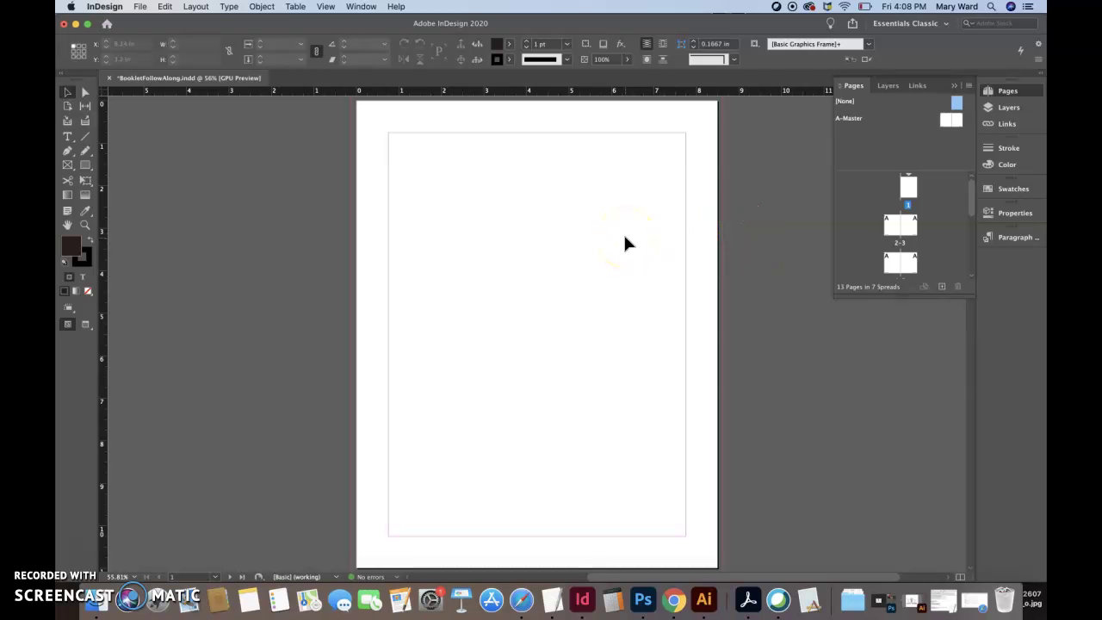
Step: Draw an image frame about 8.75 by 4.725 in across page 1's upper part, out to the bleed, and enable Auto-Fit for it
click(68, 167)
drag(295, 101, 724, 306)
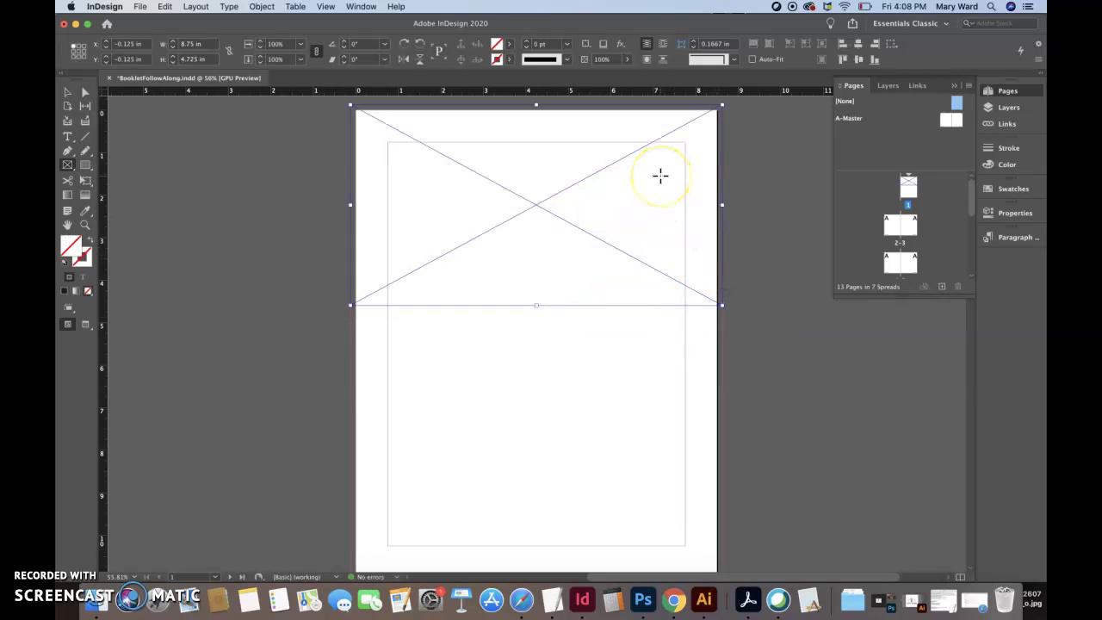
click(1013, 215)
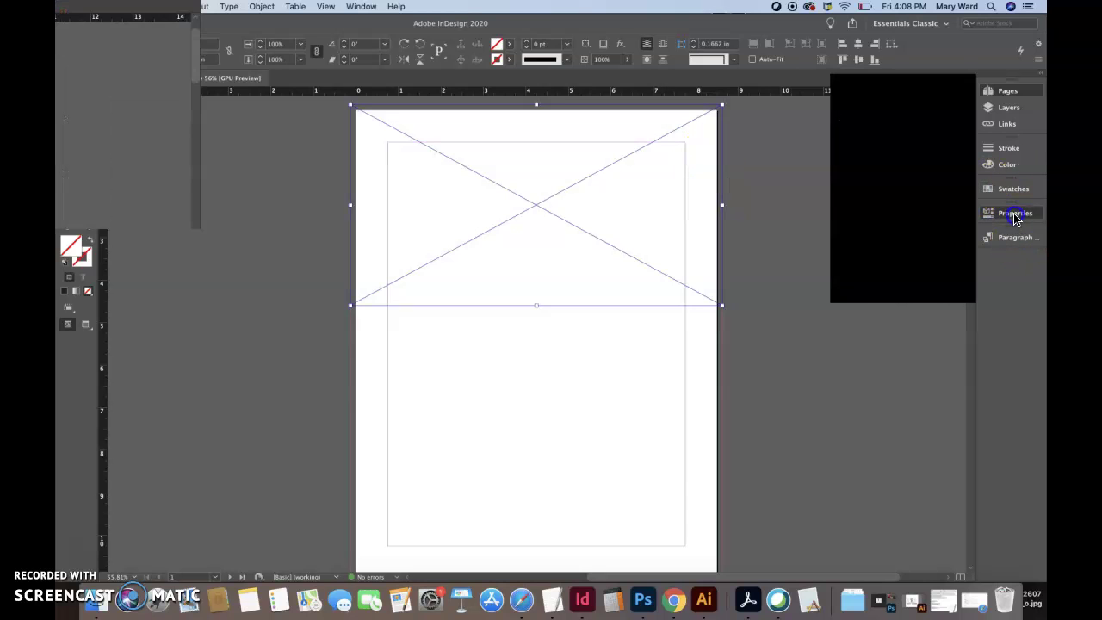
click(839, 439)
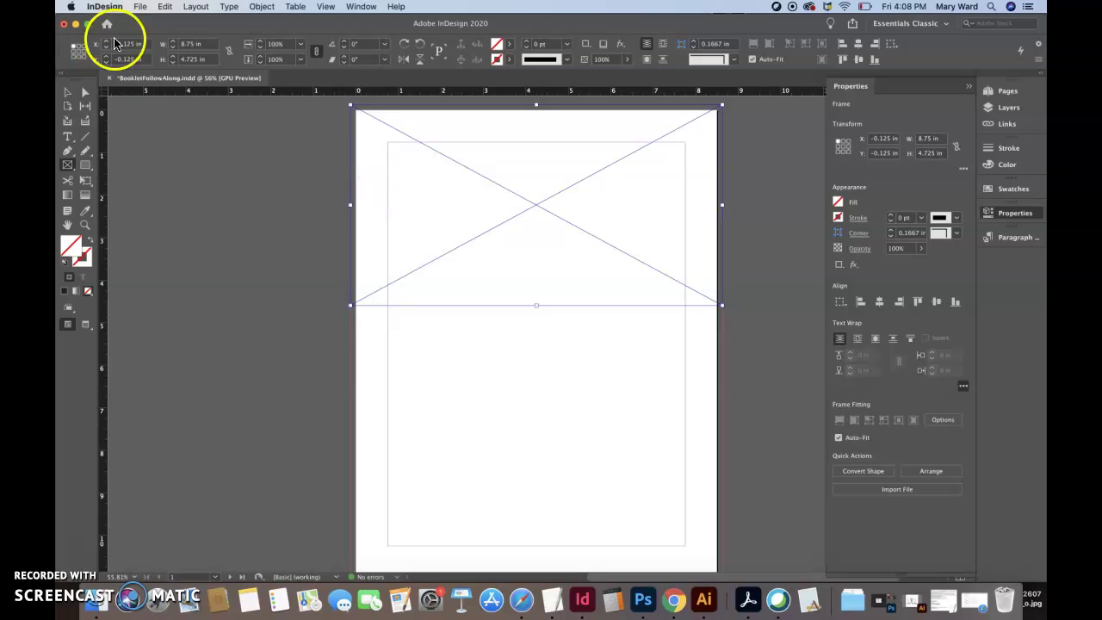
Step: Place closeUpOfCoffeeSeeds.jpg from the Images folder into the frame on page 1
click(139, 7)
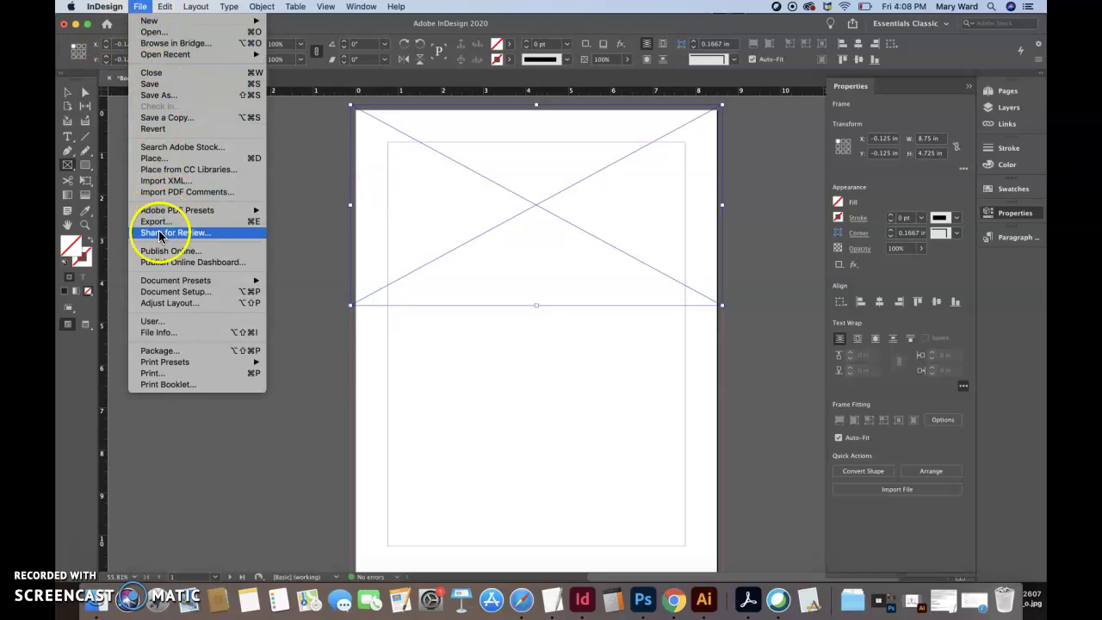
click(158, 160)
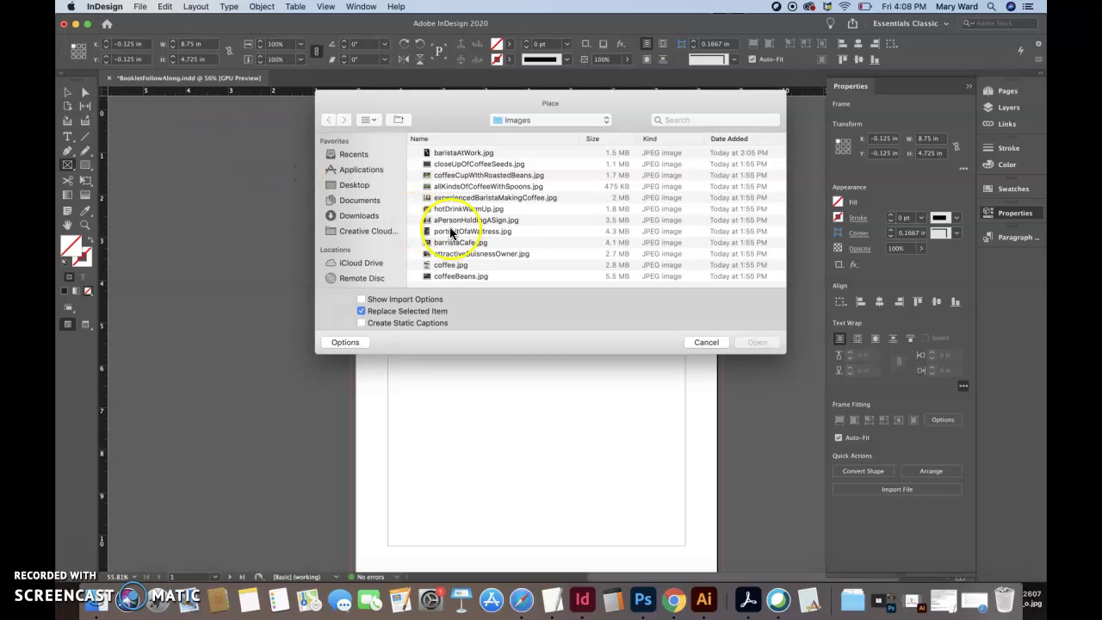
click(481, 165)
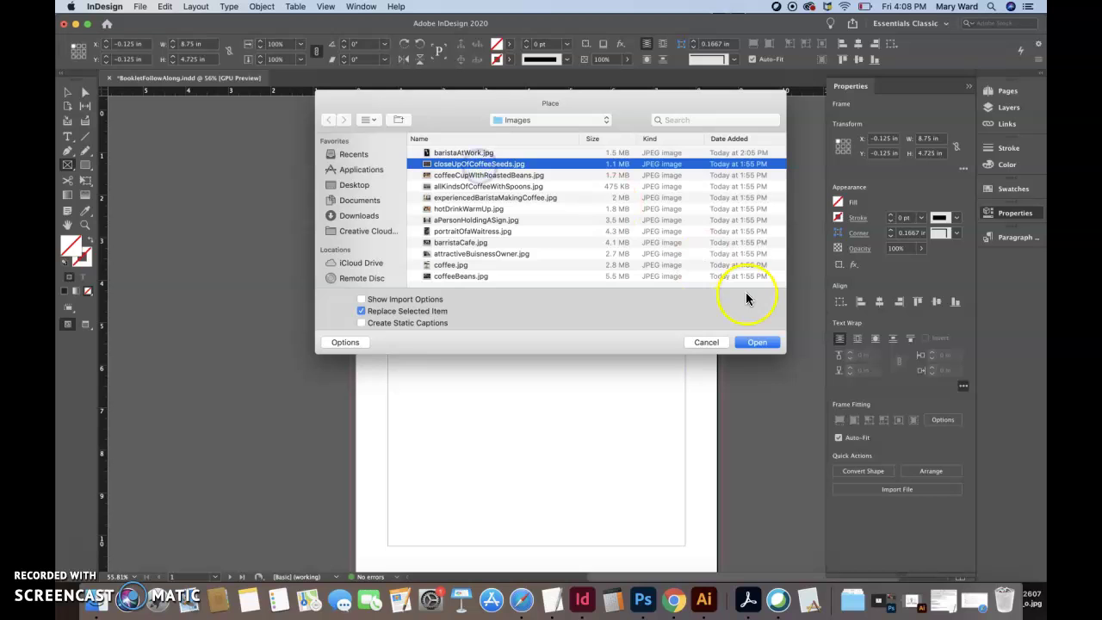
click(754, 344)
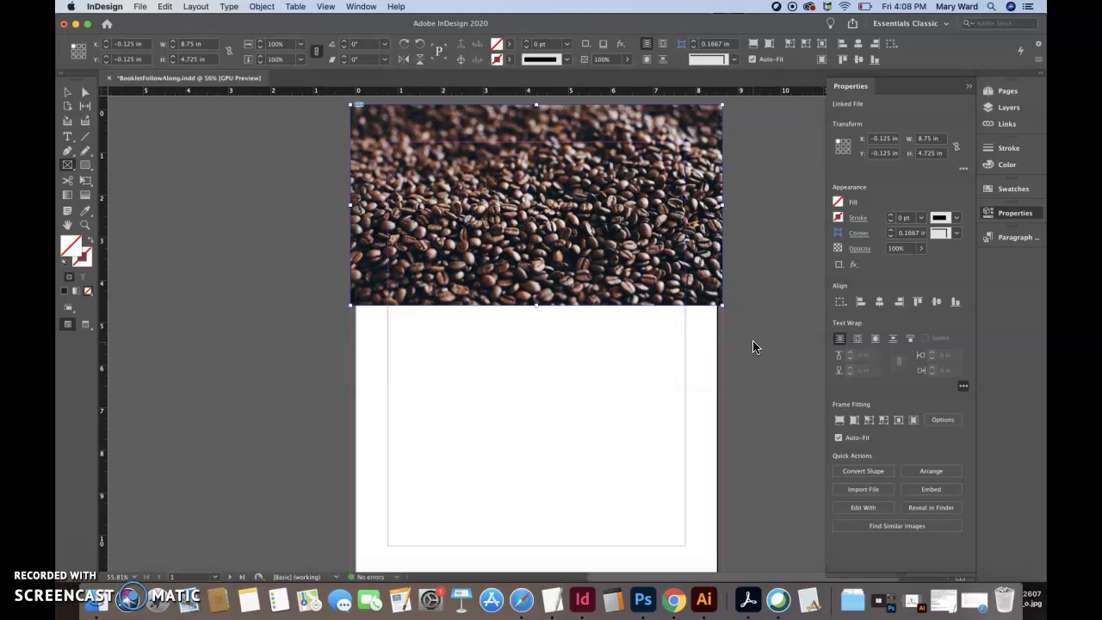
Step: Enlarge the coffee bean photo inside its frame to about 10.5 by 7 in and reposition it within the frame
click(83, 94)
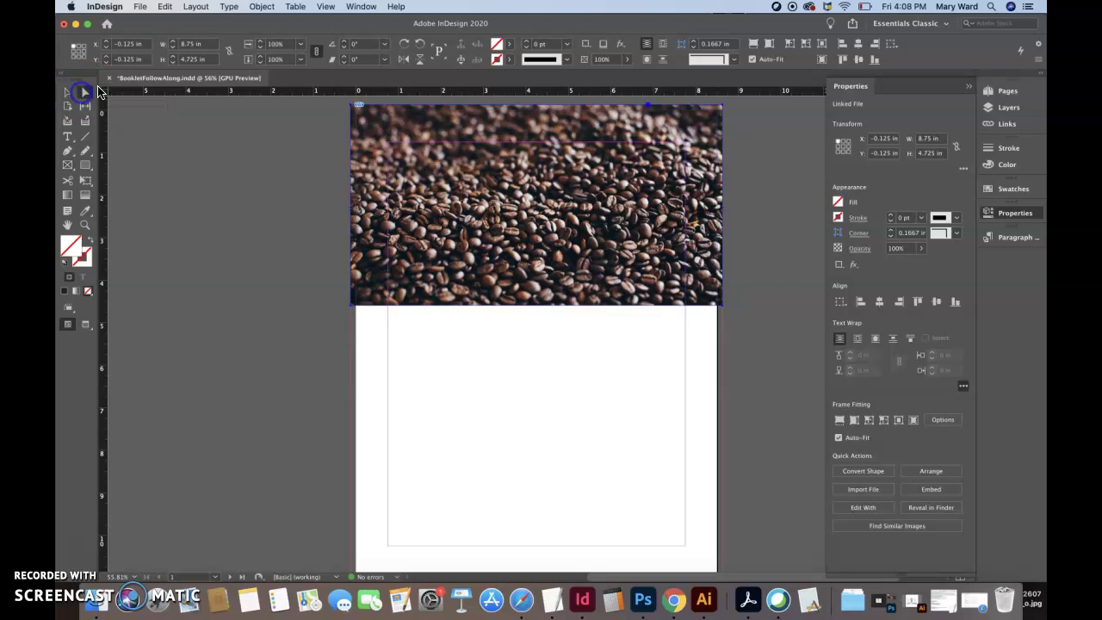
click(475, 199)
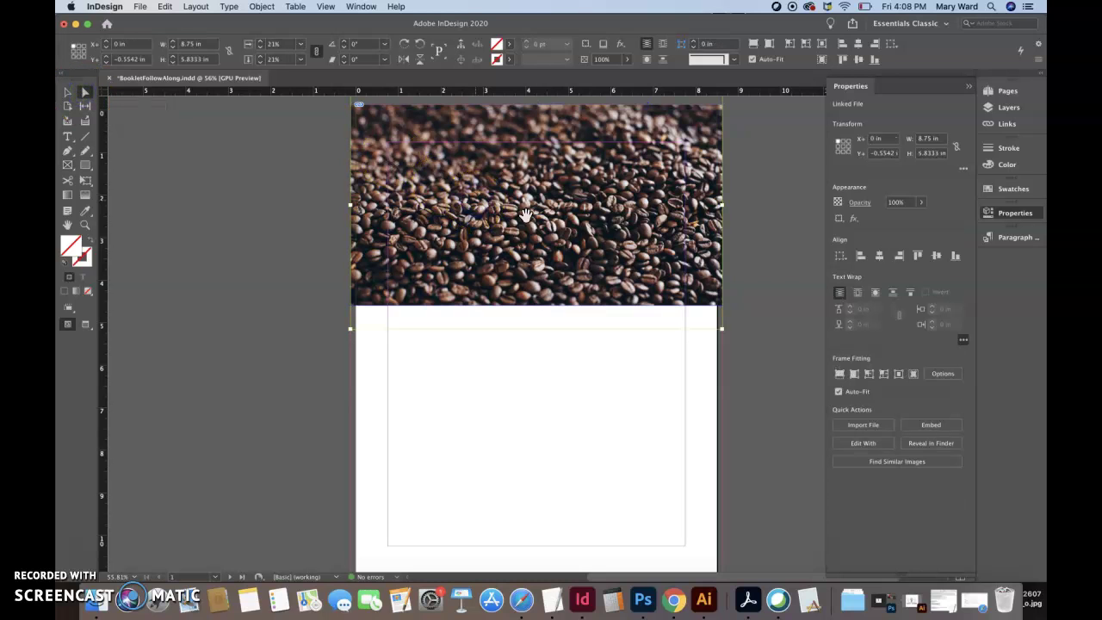
click(1005, 123)
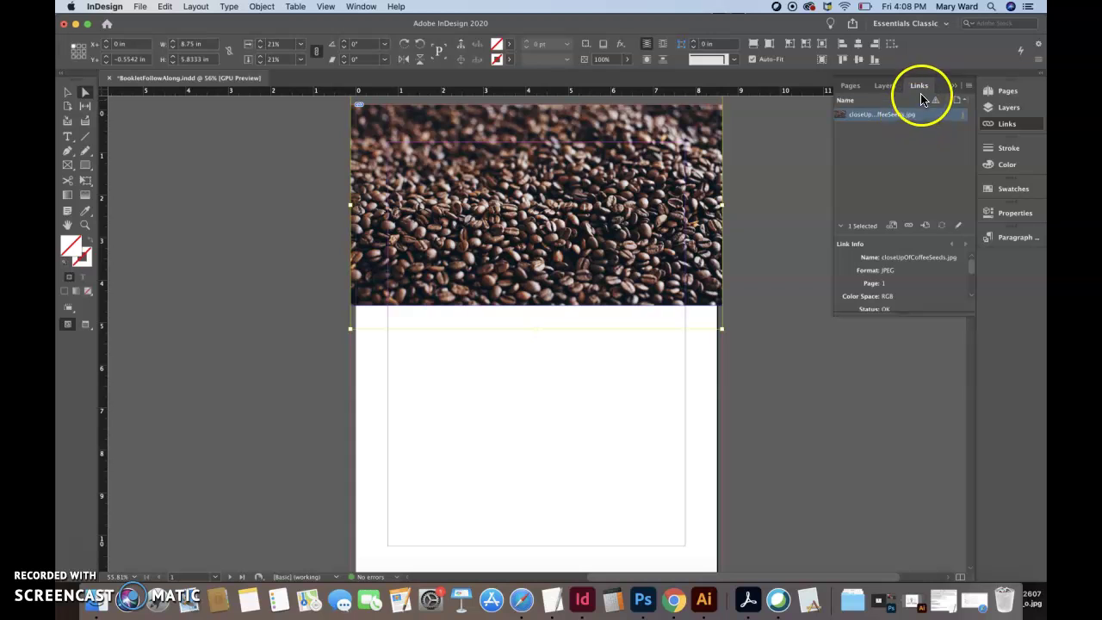
drag(720, 328, 797, 380)
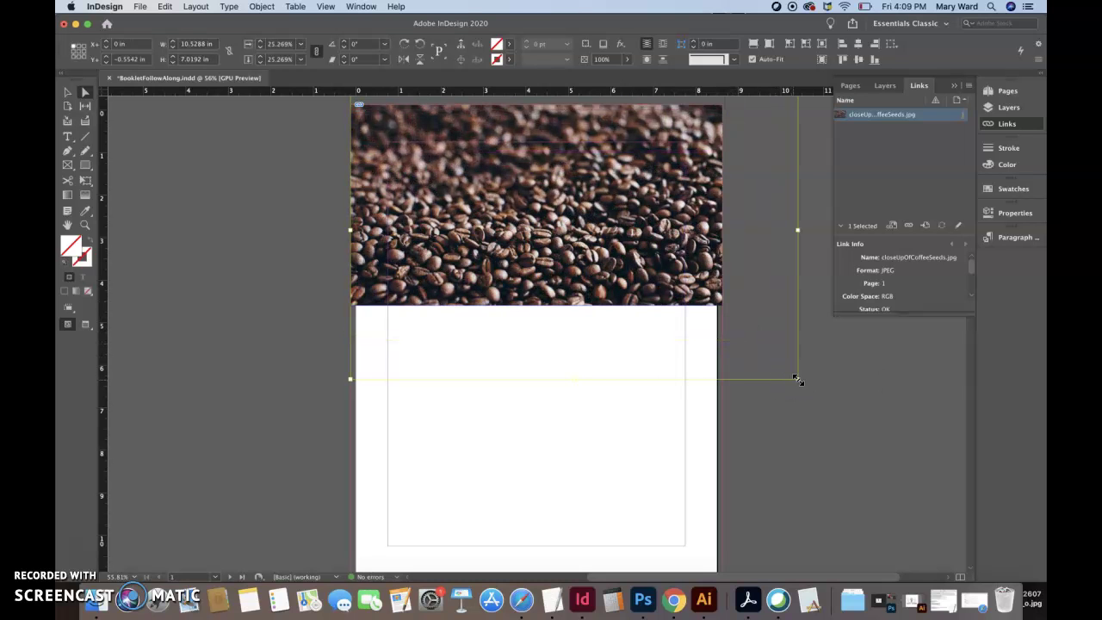
mouse_move(634, 252)
mouse_down()
mouse_move(600, 250)
mouse_move(613, 252)
mouse_up()
drag(585, 233, 552, 242)
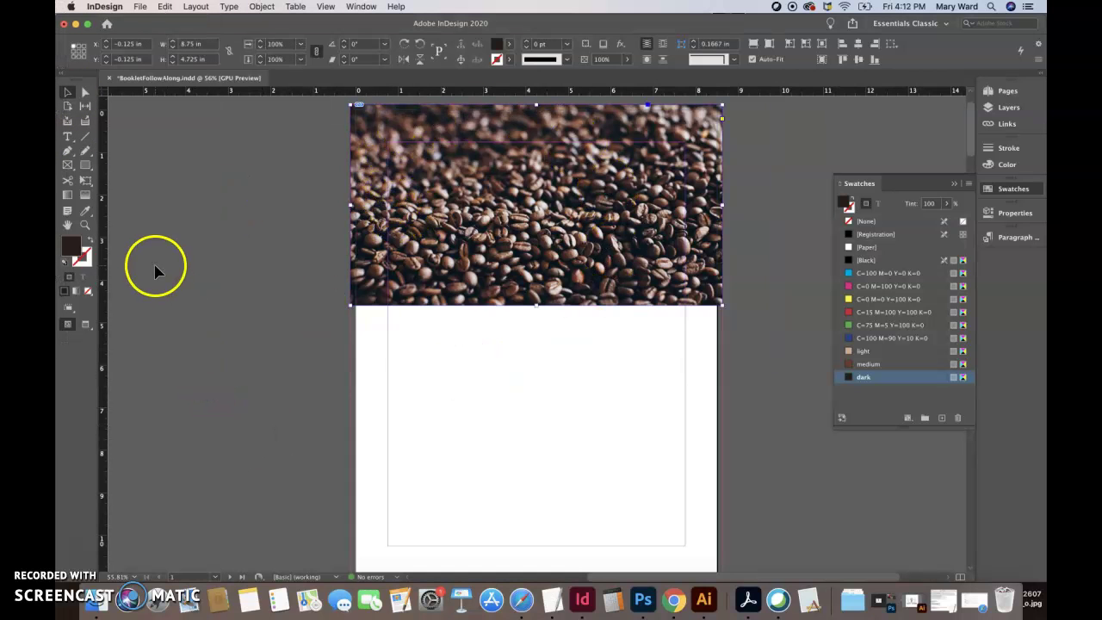
Step: Draw a rectangle about 8.75 by 6.545 in below the photo, covering the rest of page 1 out to the bleed
click(85, 165)
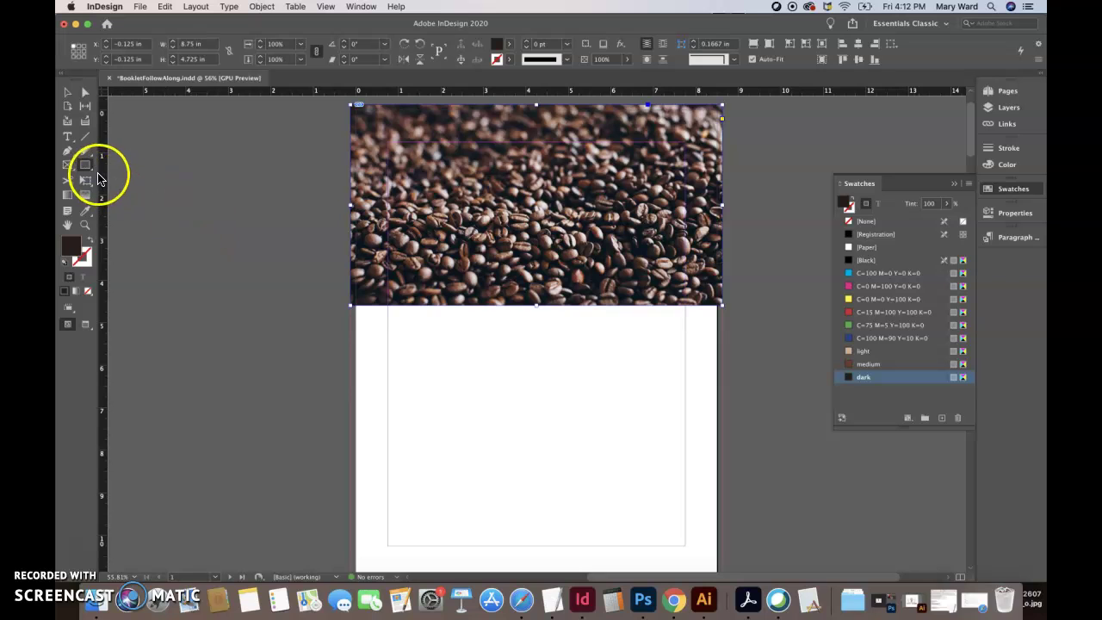
click(84, 166)
drag(353, 307, 726, 552)
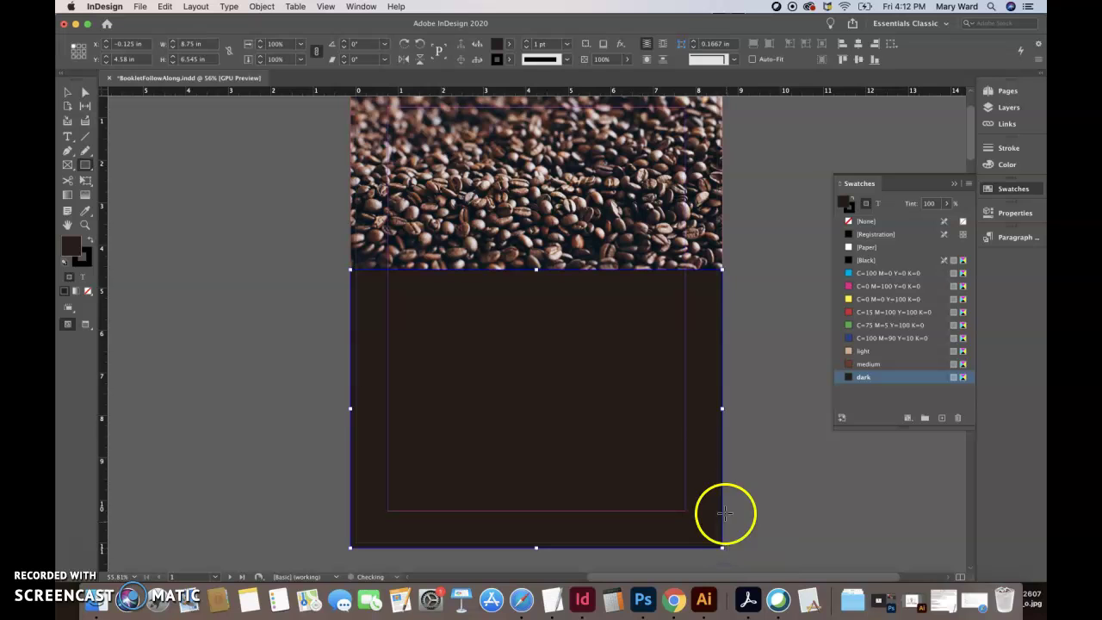
Step: Remove the lower rectangle's stroke and fill it with the dark swatch
click(86, 261)
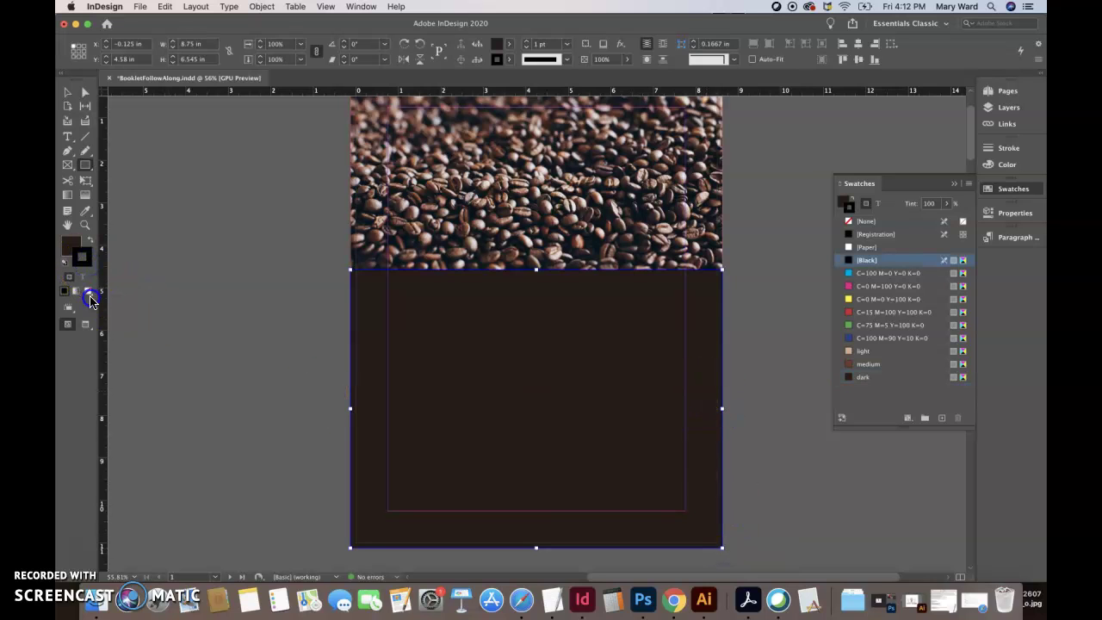
click(90, 294)
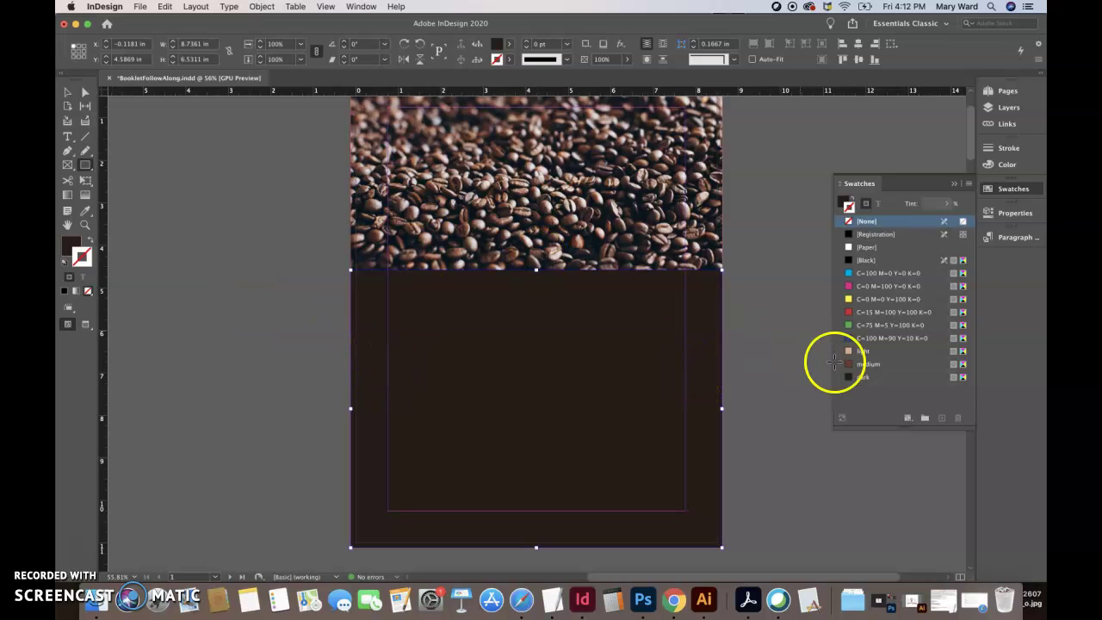
click(864, 376)
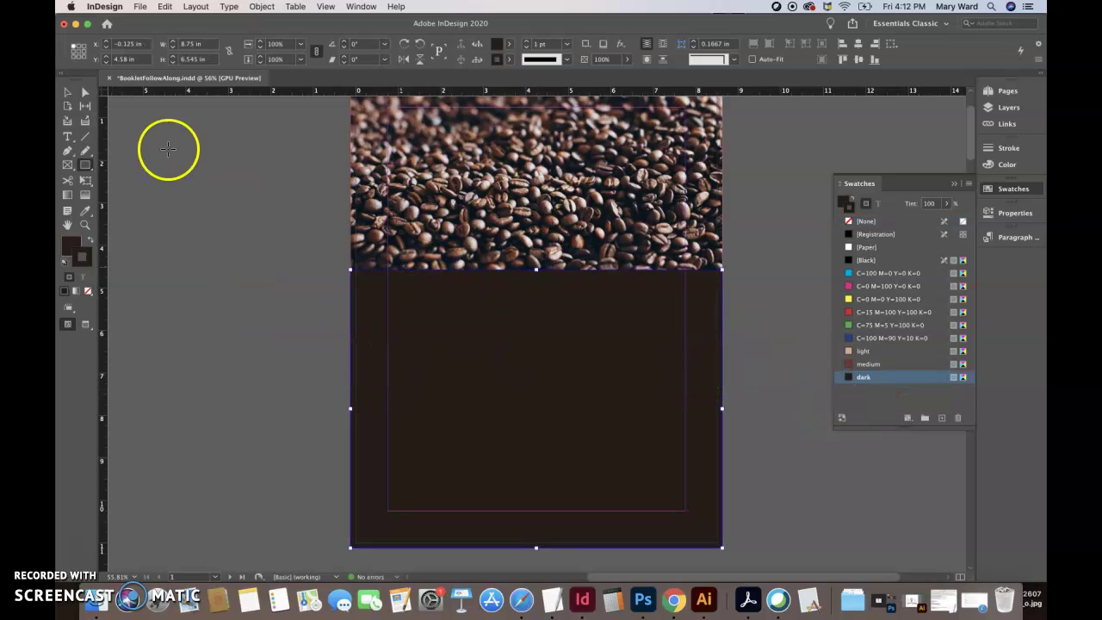
click(88, 290)
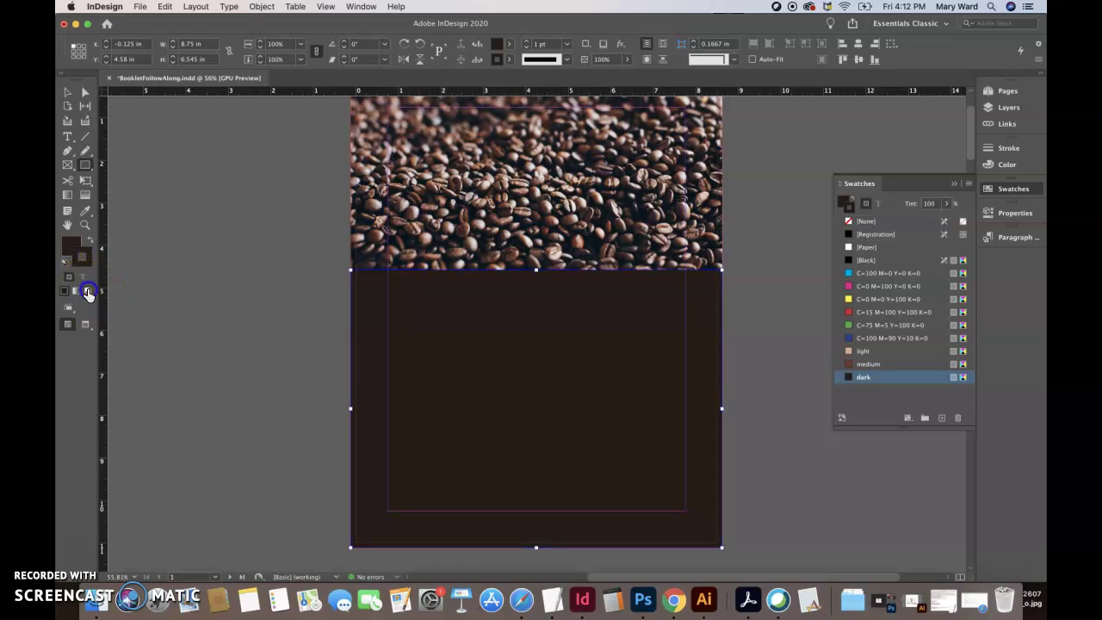
click(70, 250)
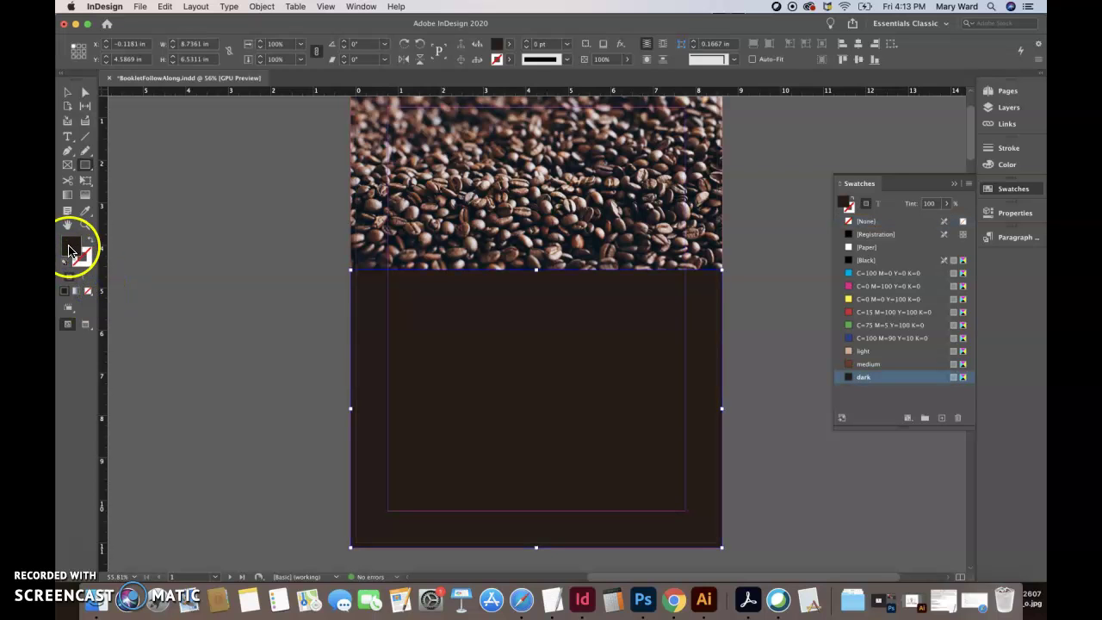
click(865, 379)
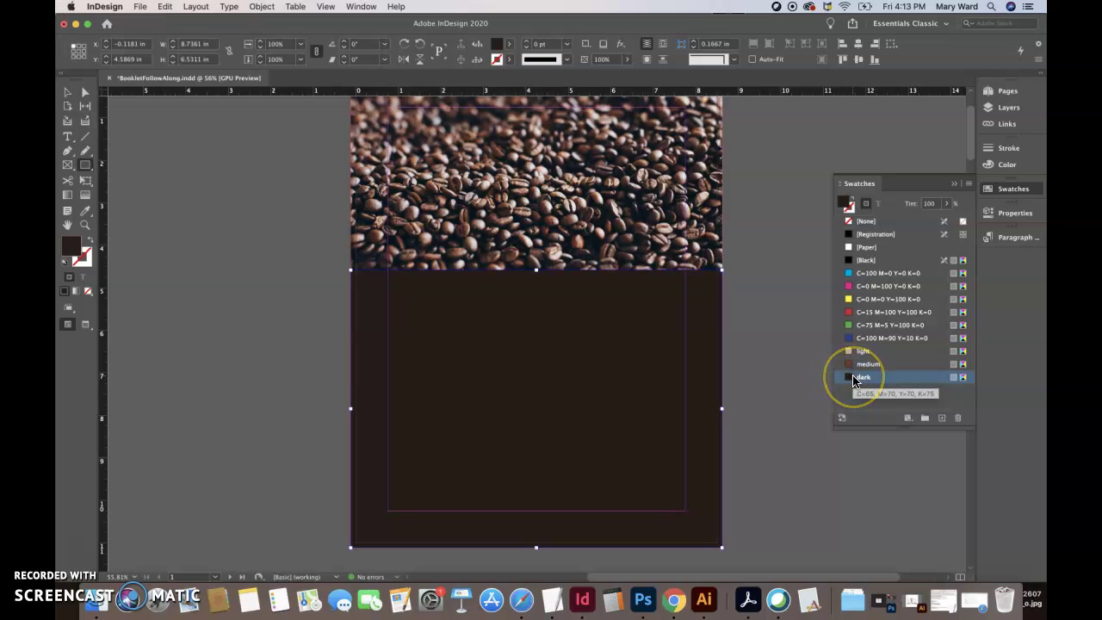
click(1001, 188)
click(1001, 189)
click(869, 382)
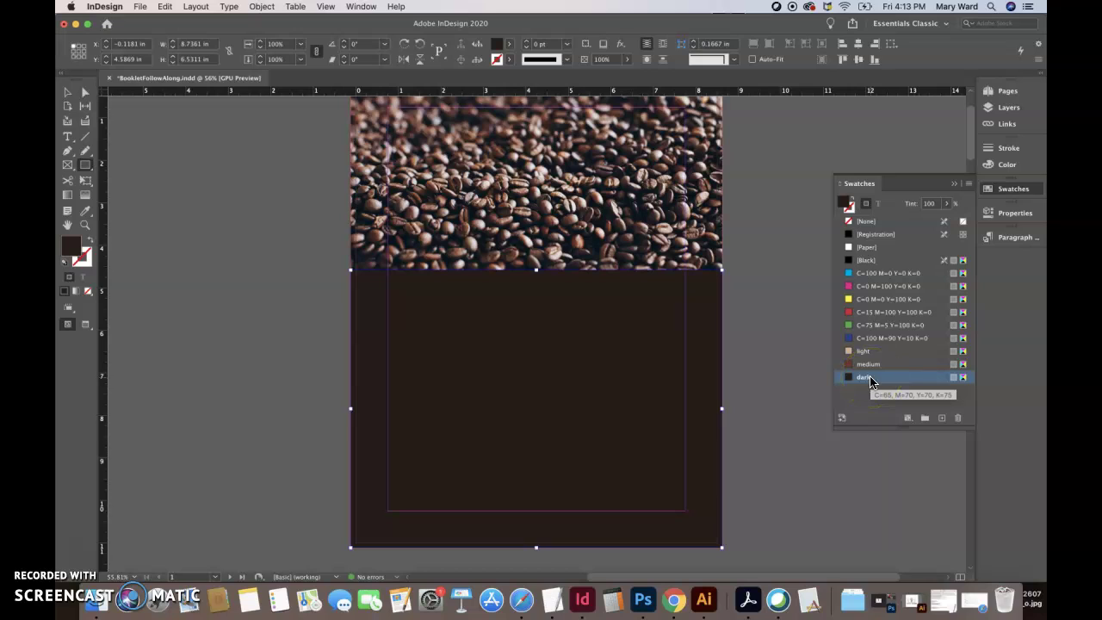
Step: Draw a horizontal line about 9.4 in long where the photo meets the dark rectangle and colour its stroke with the light swatch
click(86, 139)
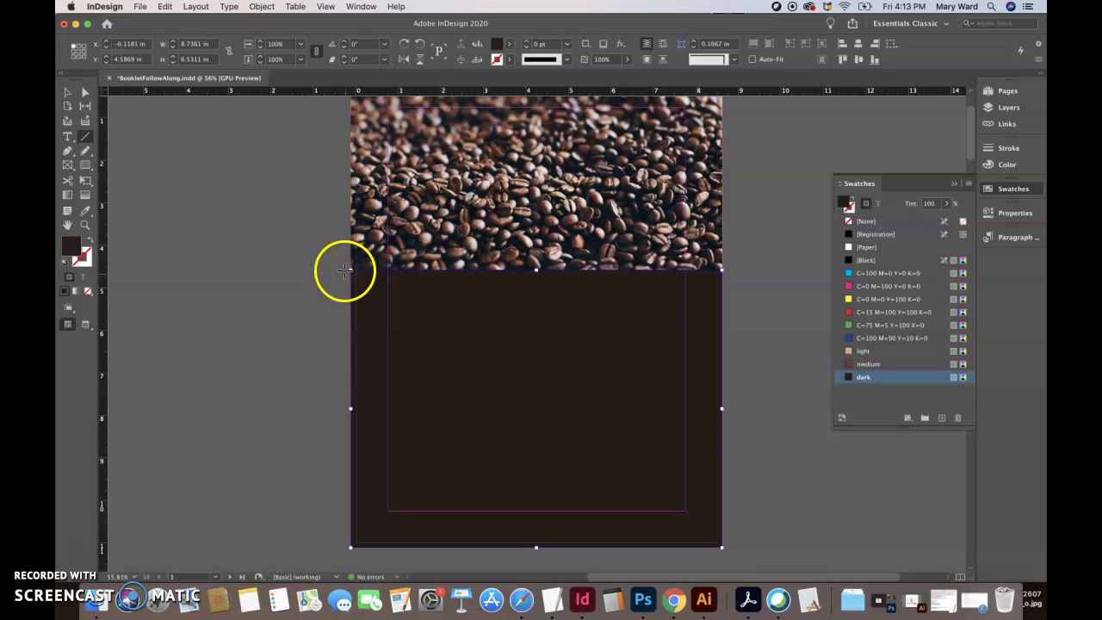
drag(343, 271, 743, 263)
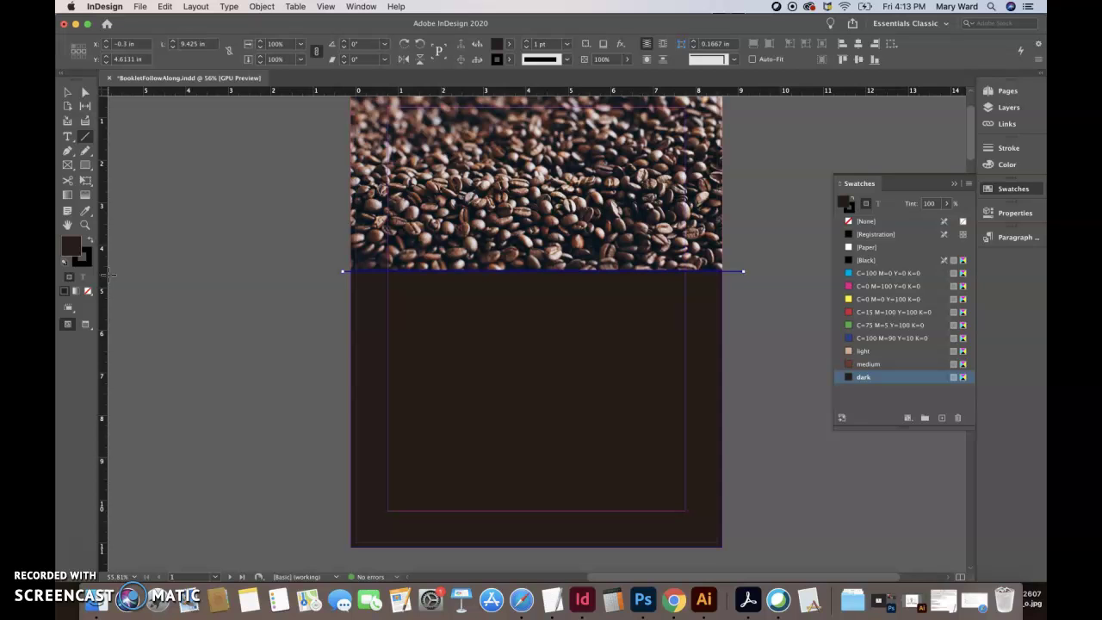
click(84, 260)
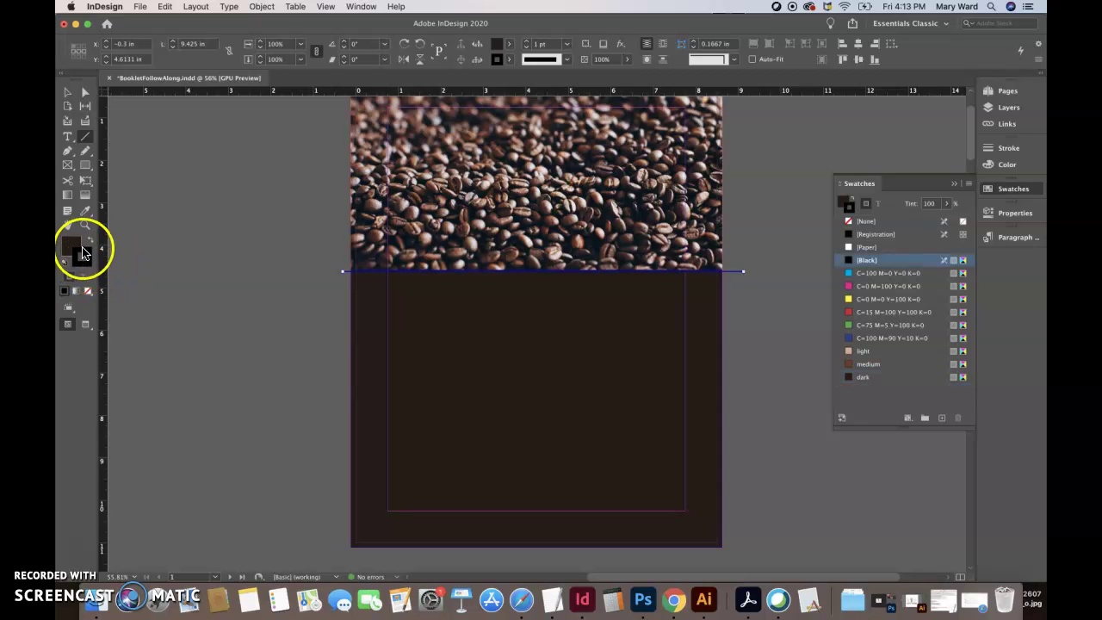
click(850, 357)
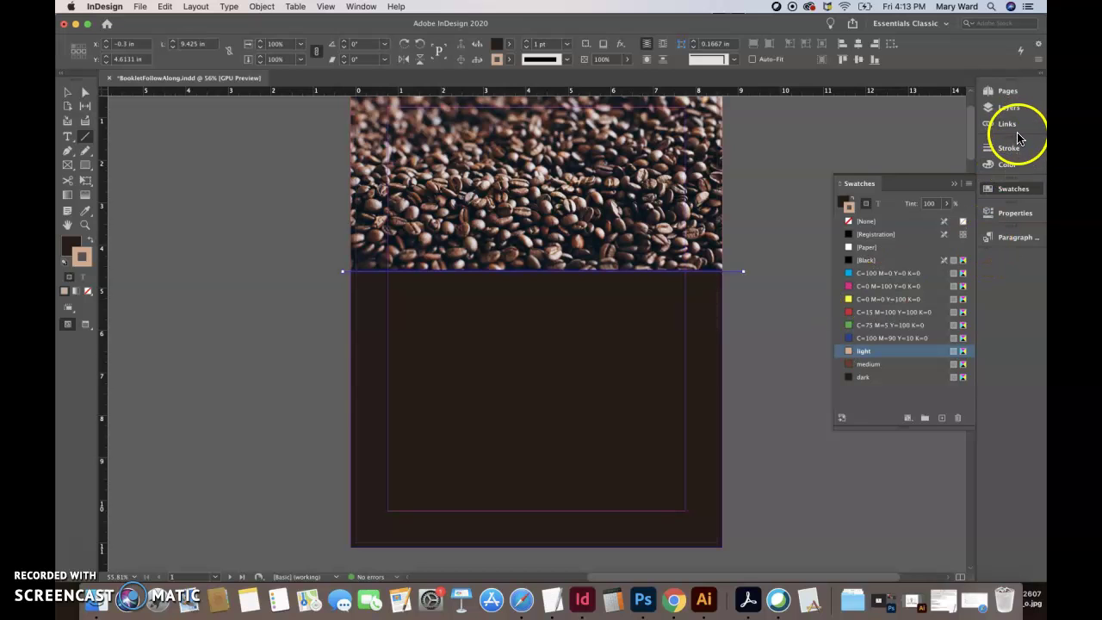
Step: Set the dividing line's stroke weight to 5 pt
click(1011, 215)
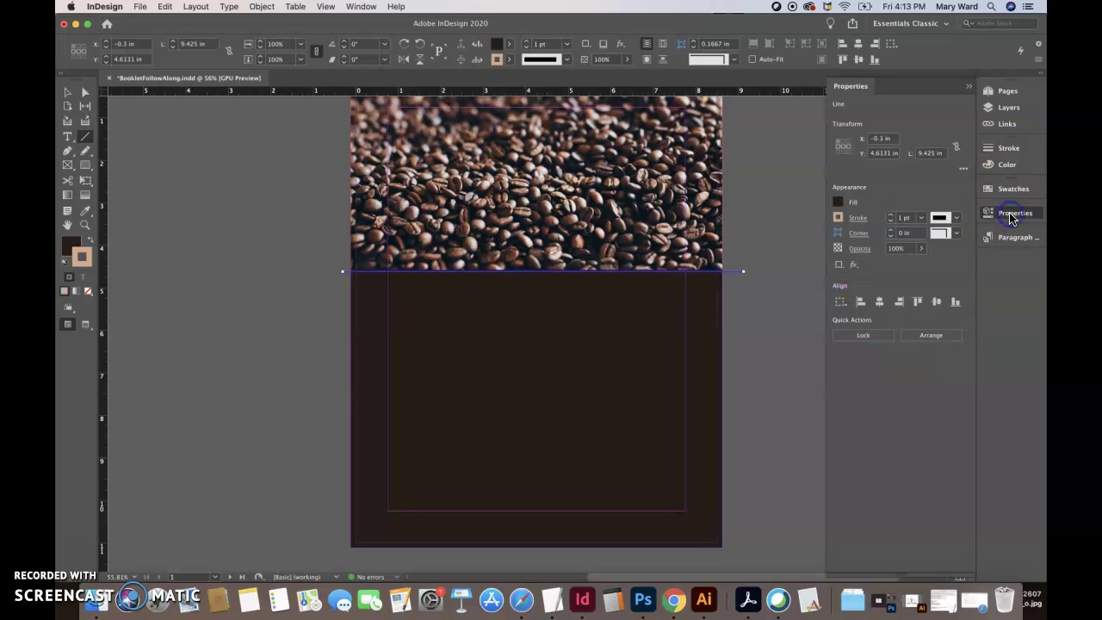
click(890, 216)
click(890, 216)
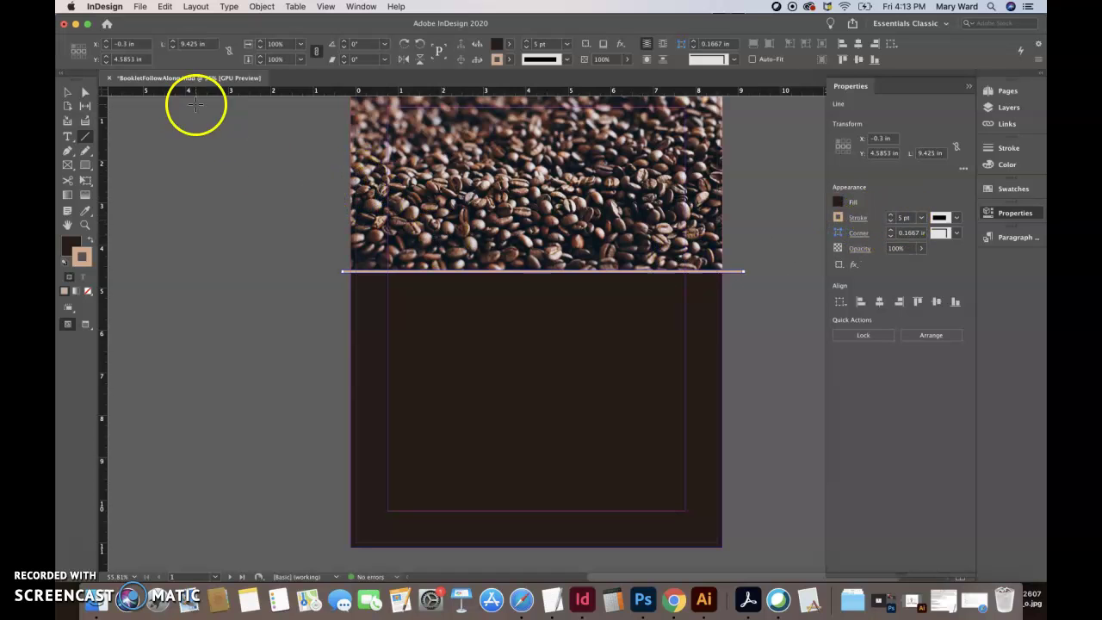
Step: Deselect the dividing line and examine the cover page in preview mode, without guides or bleed
click(68, 92)
click(230, 148)
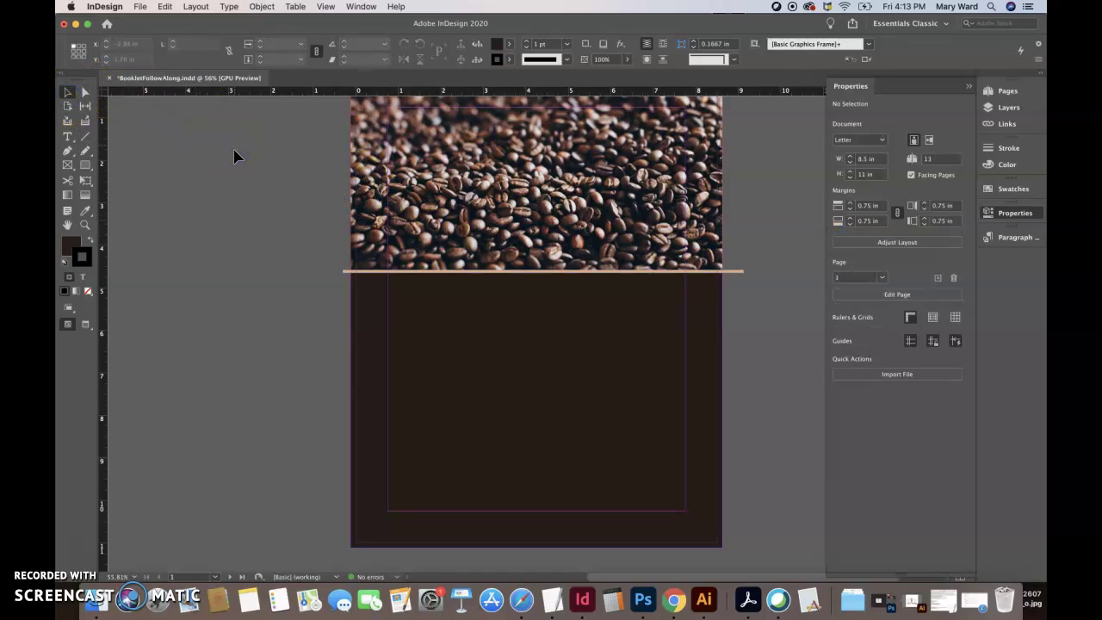
key(w)
click(266, 252)
scroll(266, 252, up, 1)
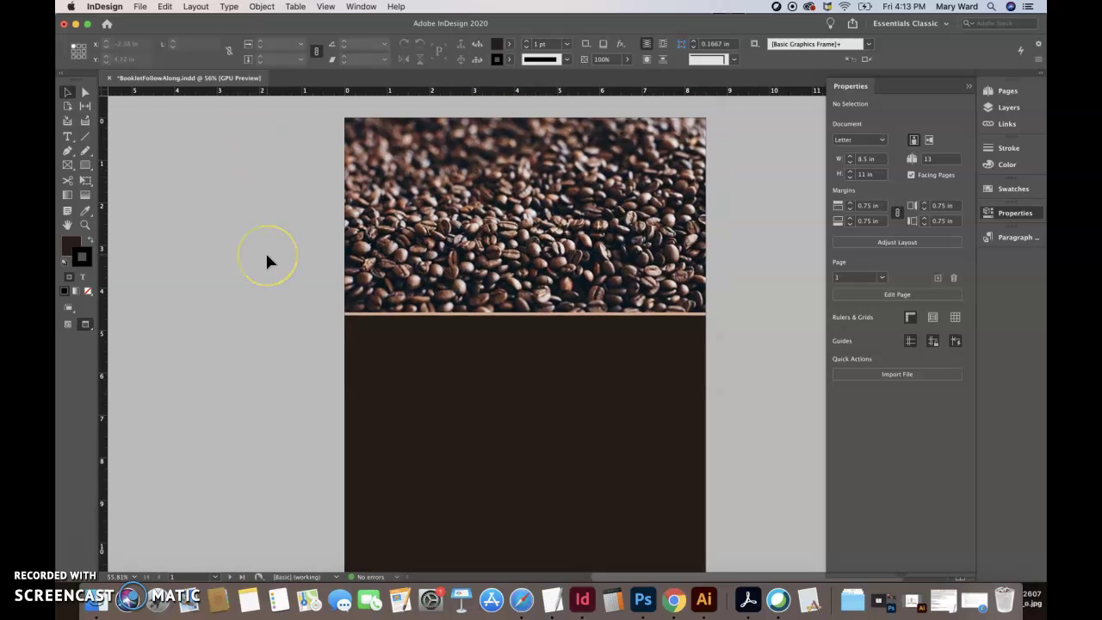
scroll(267, 255, down, 1)
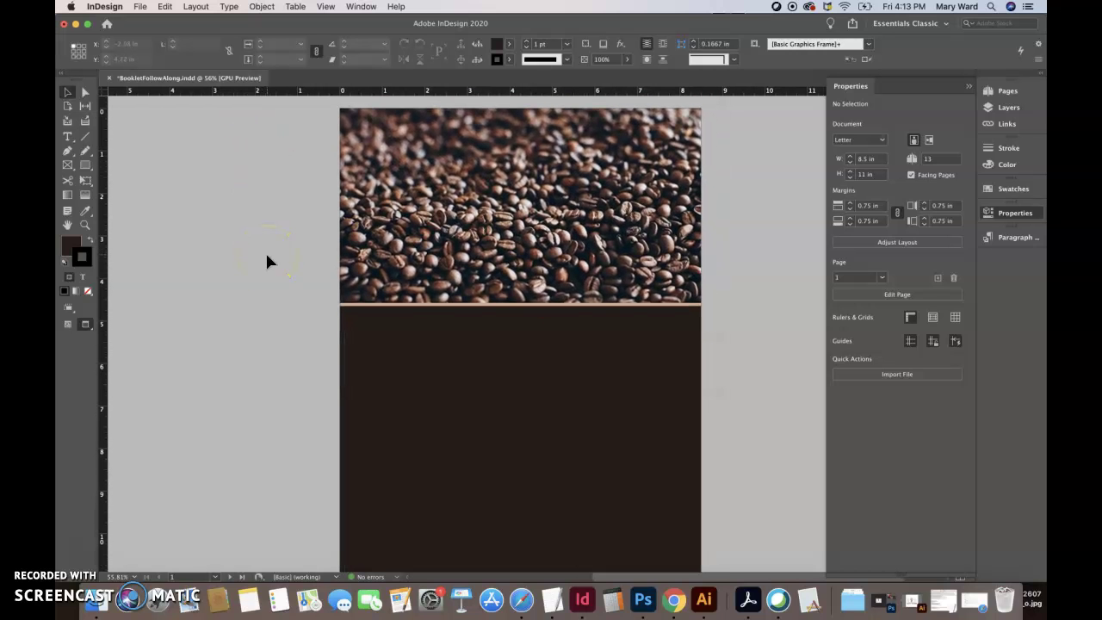
scroll(266, 261, down, 1)
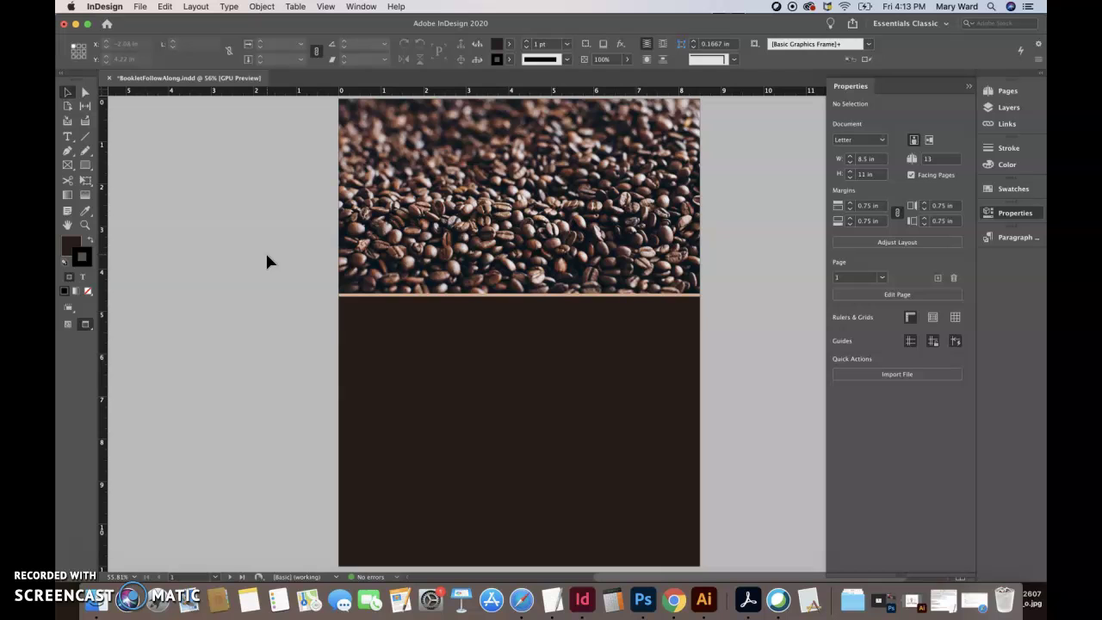
click(416, 303)
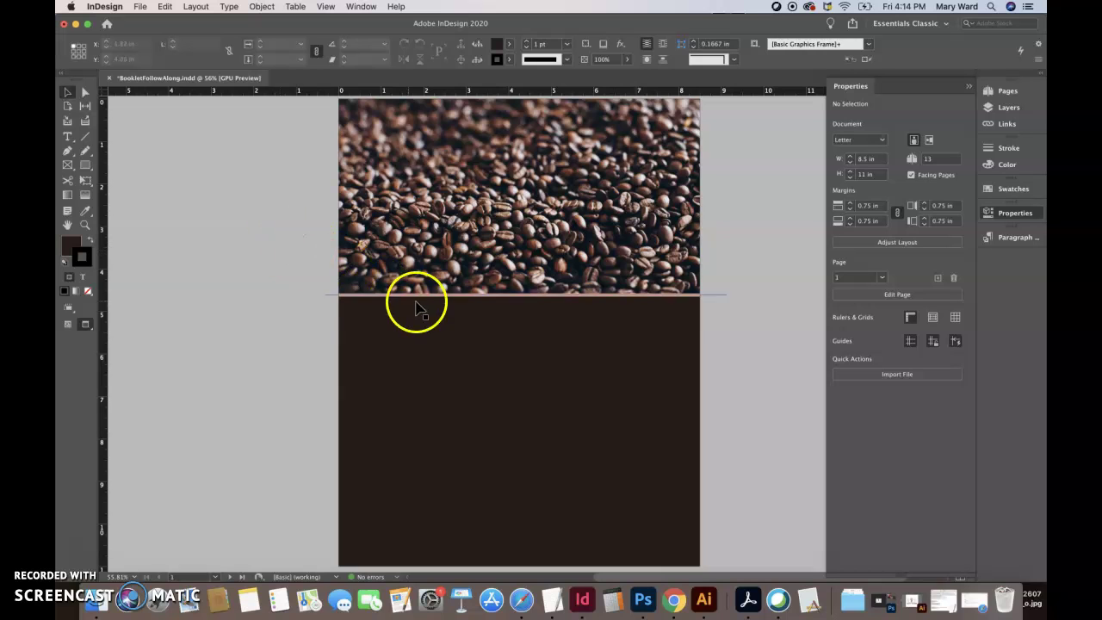
Step: Draw a text frame about 6.36 by 2.94 in over the photo on the copy front layer and enter the title "Finding Sweetness"
click(455, 320)
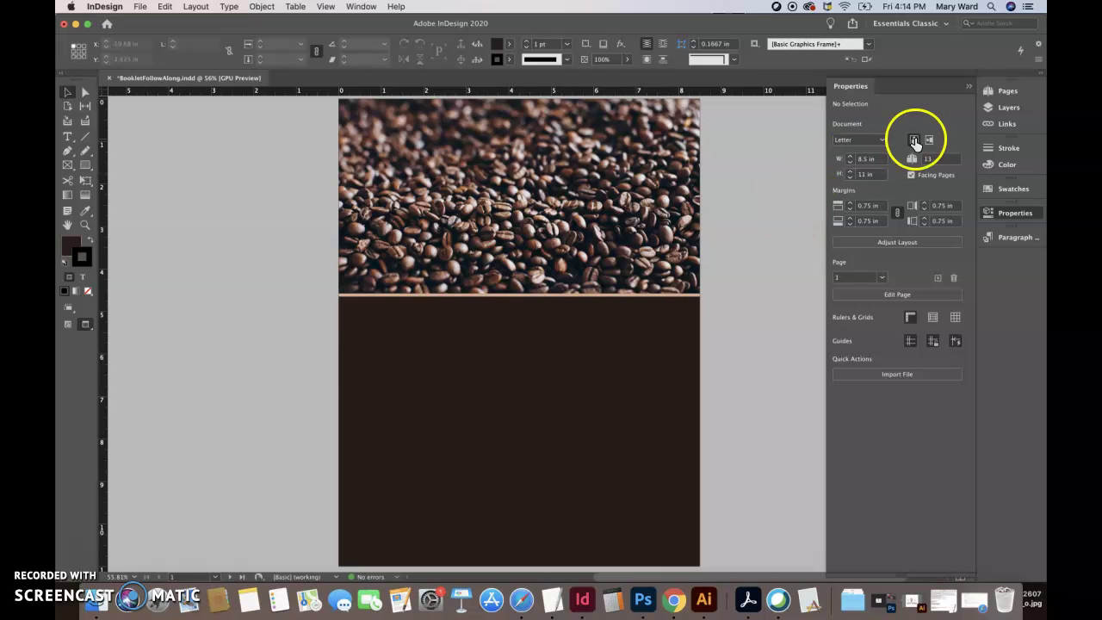
click(1008, 109)
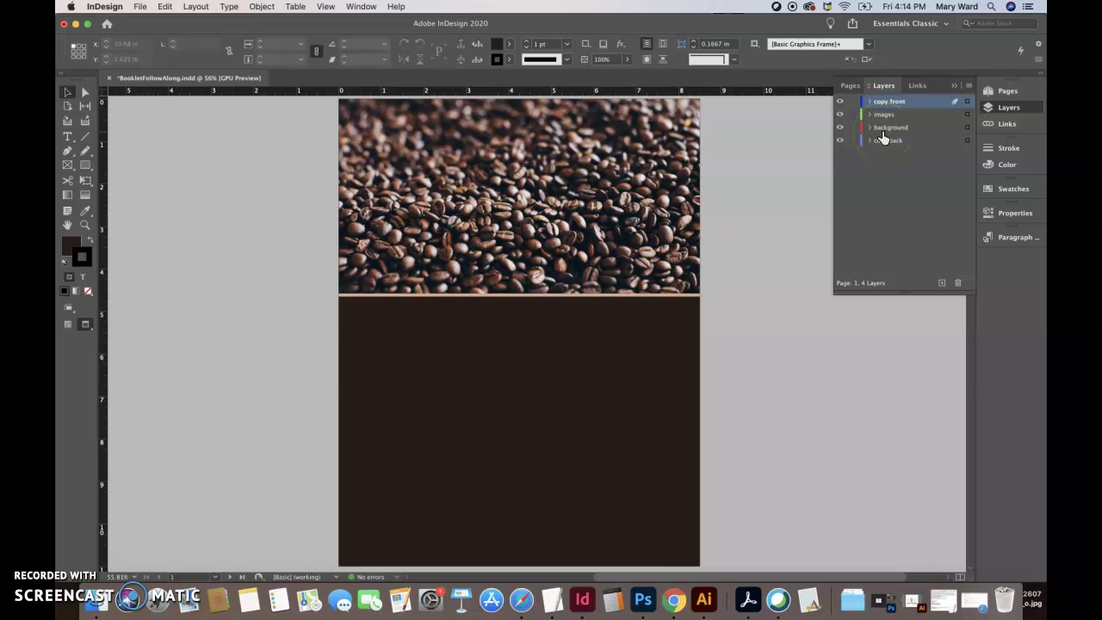
click(67, 137)
drag(360, 129, 613, 245)
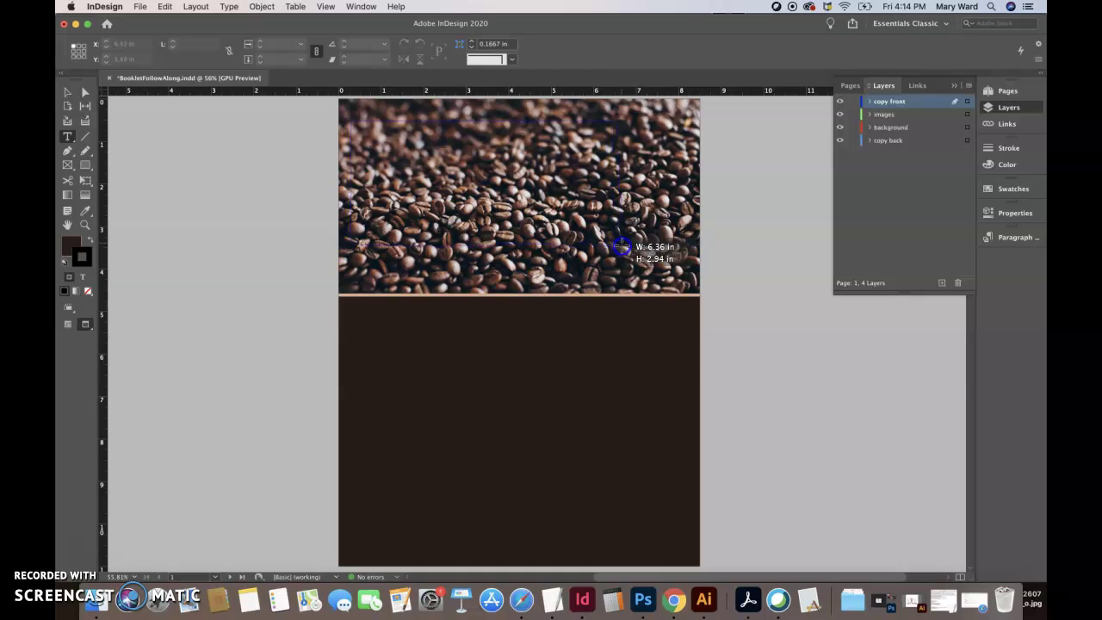
drag(621, 247, 622, 247)
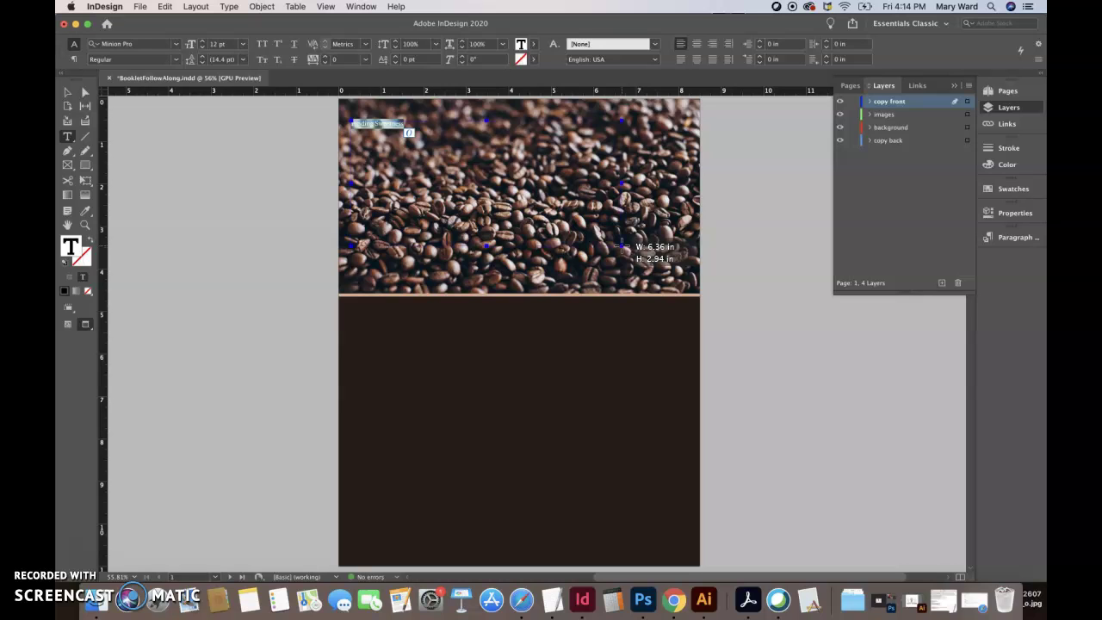
drag(622, 247, 384, 119)
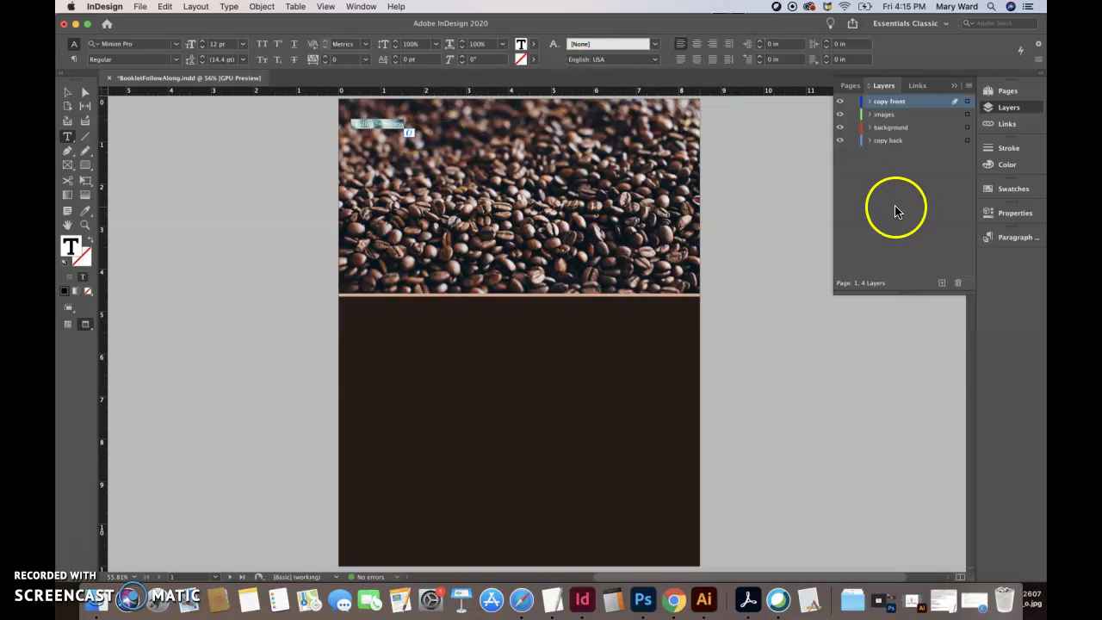
Step: Set the selected title text in the Montserrat Black font
click(1013, 215)
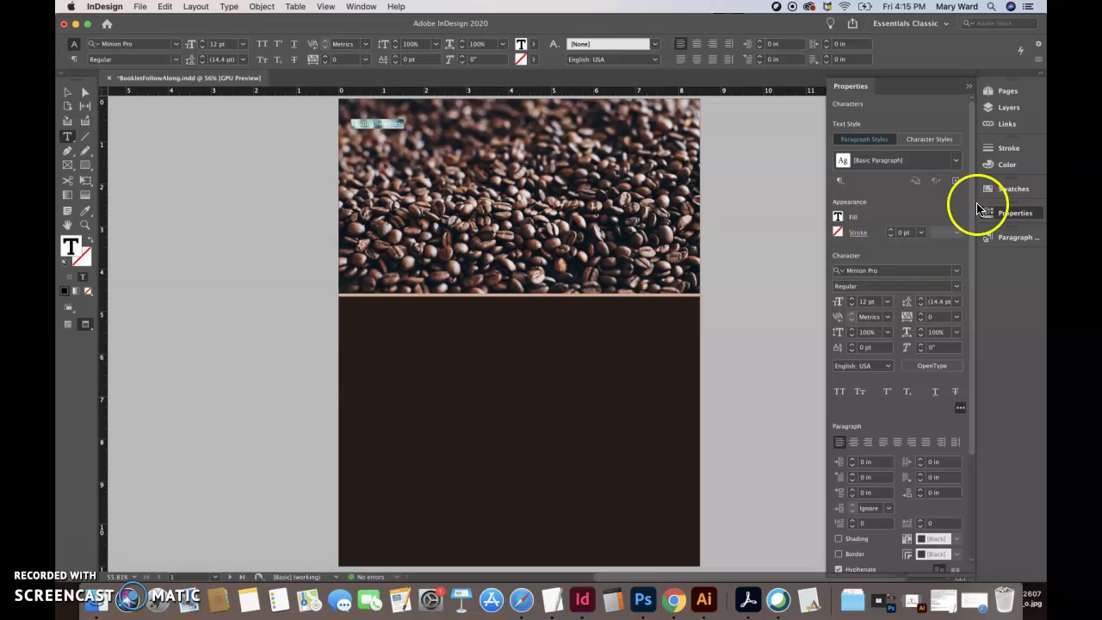
click(901, 274)
text(monse)
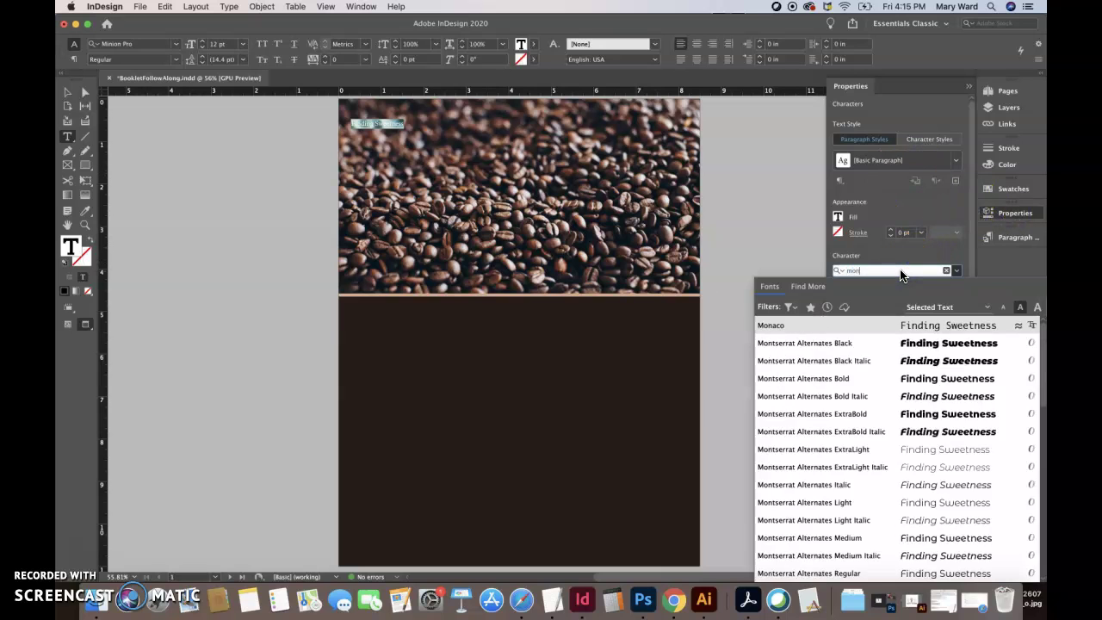
key(BackSpace)
key(BackSpace)
scroll(878, 479, down, 3)
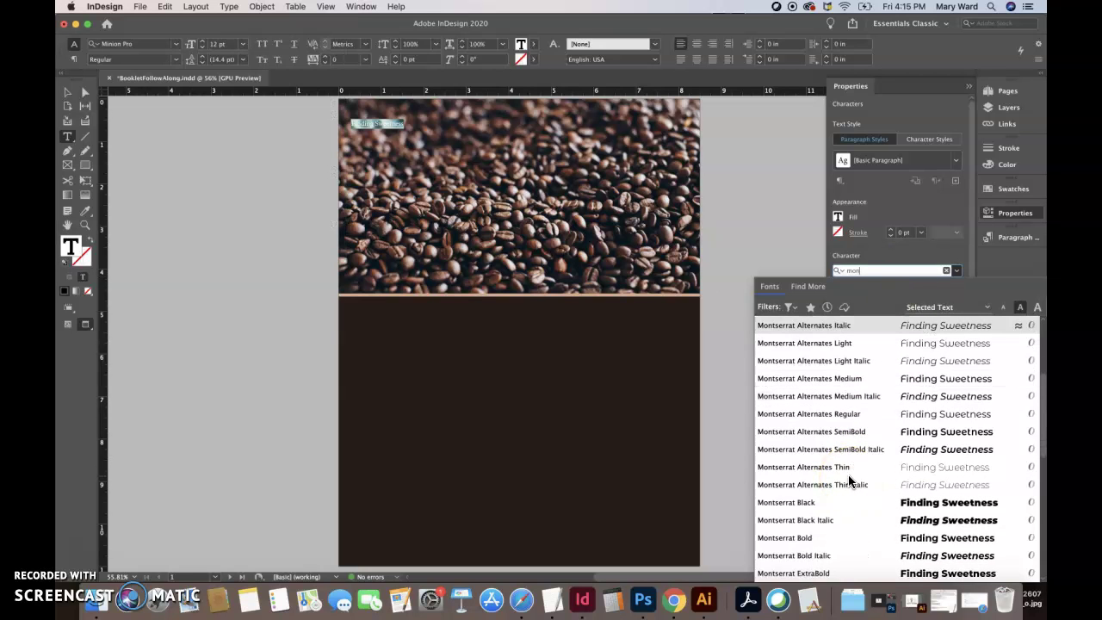
click(826, 503)
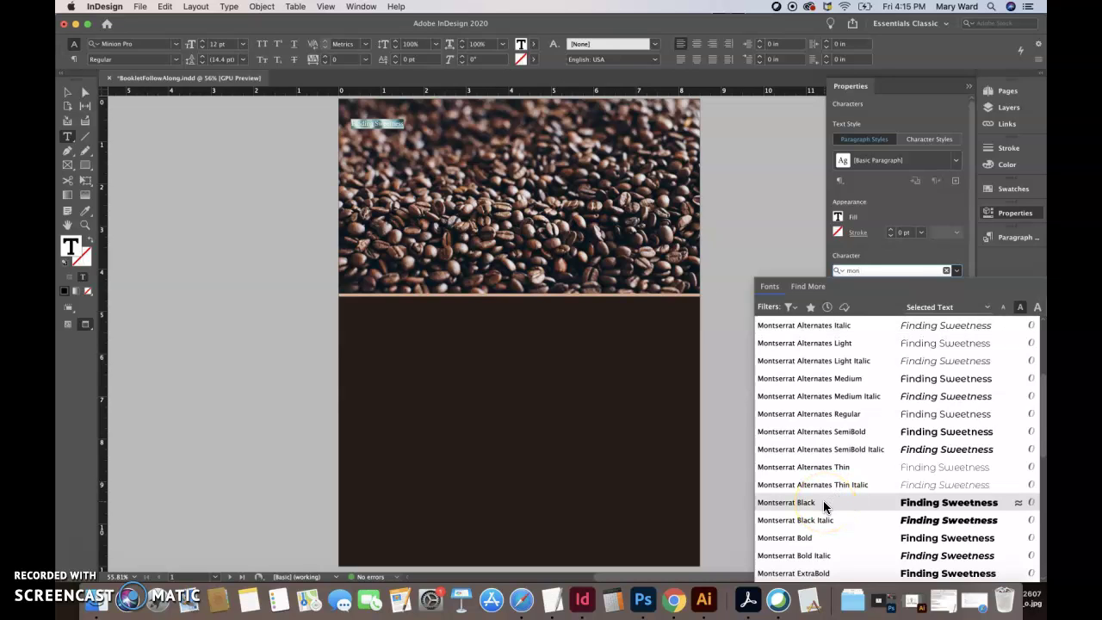
click(812, 500)
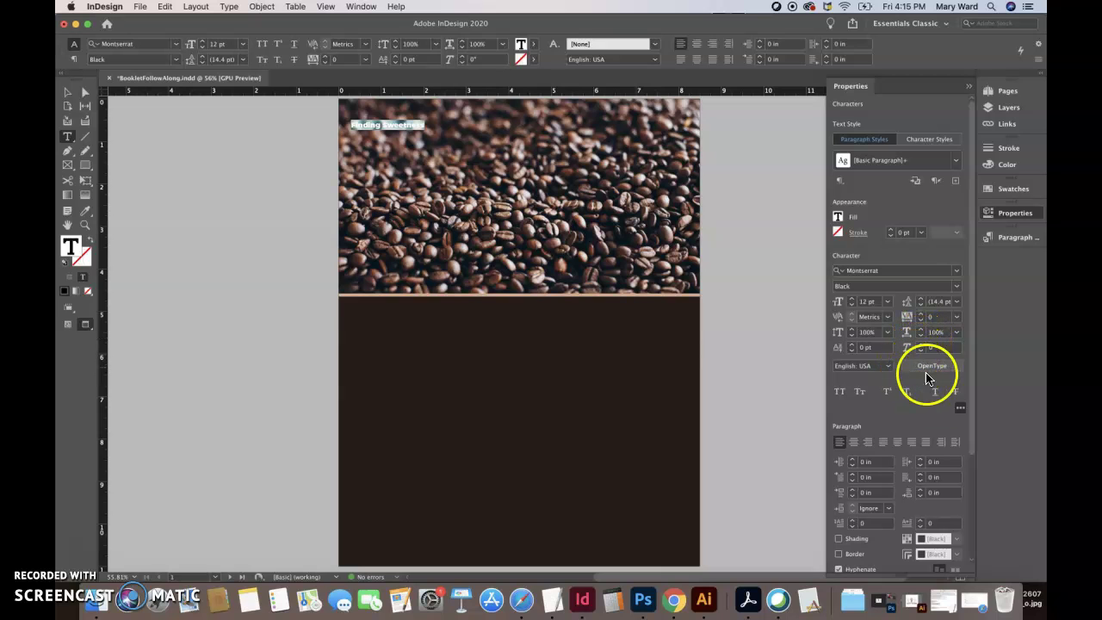
Step: Show the additional character options and format the title in all caps
click(959, 407)
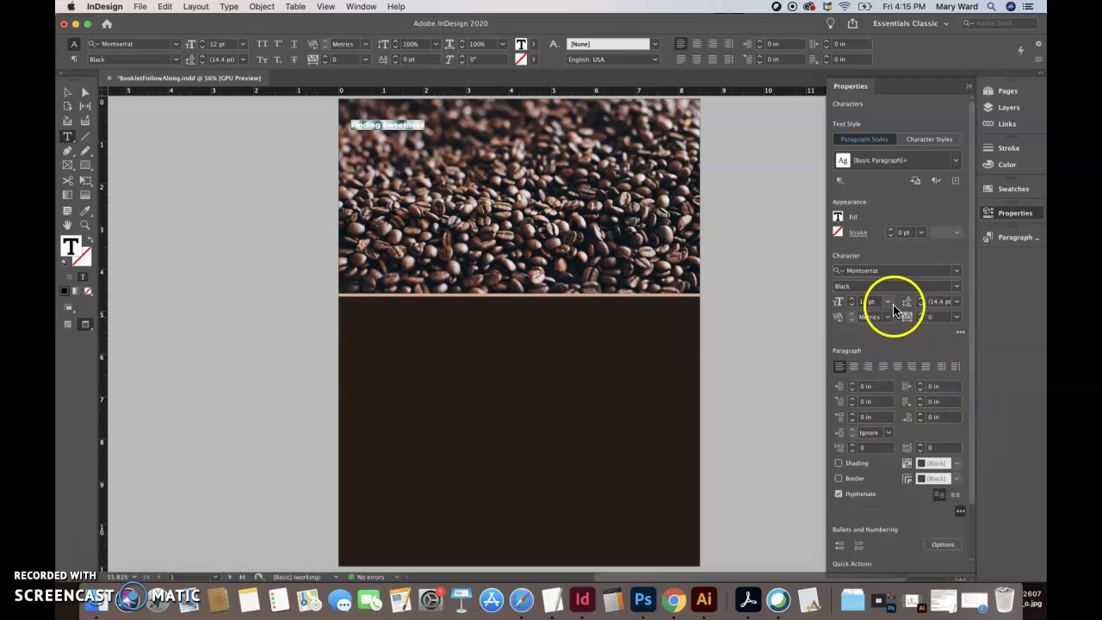
click(958, 333)
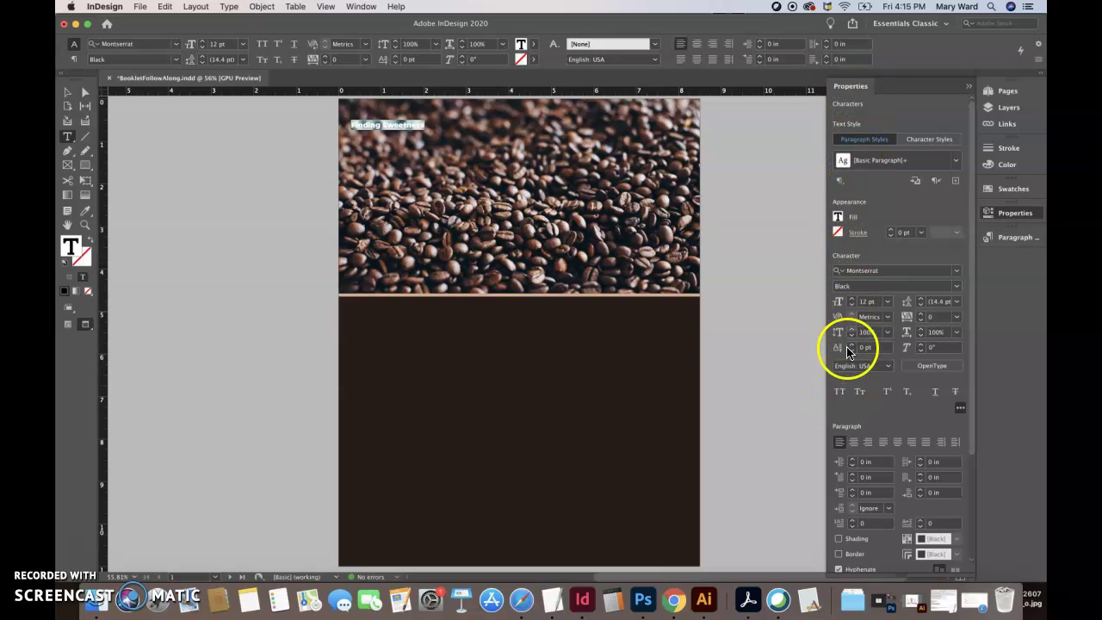
click(840, 393)
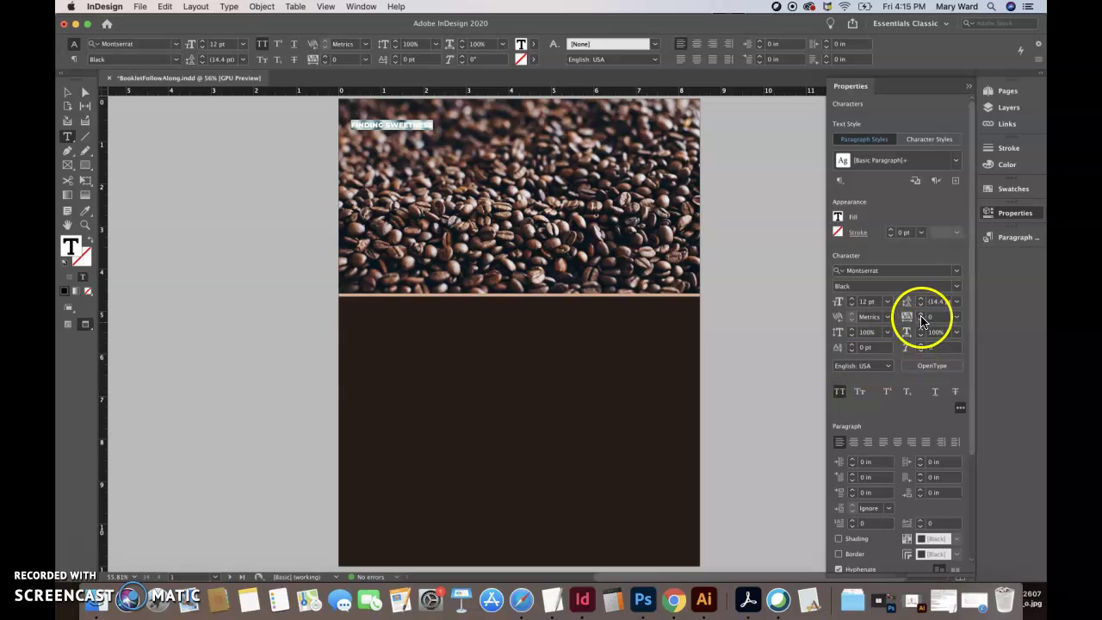
Step: Increase the title's font size to 52 pt
click(850, 298)
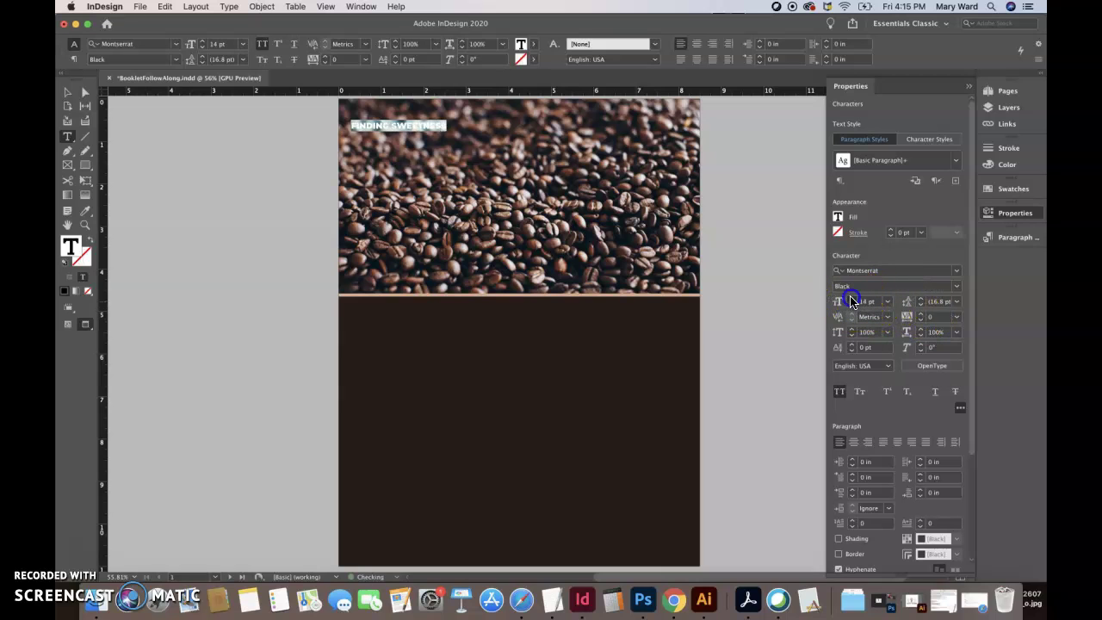
click(851, 299)
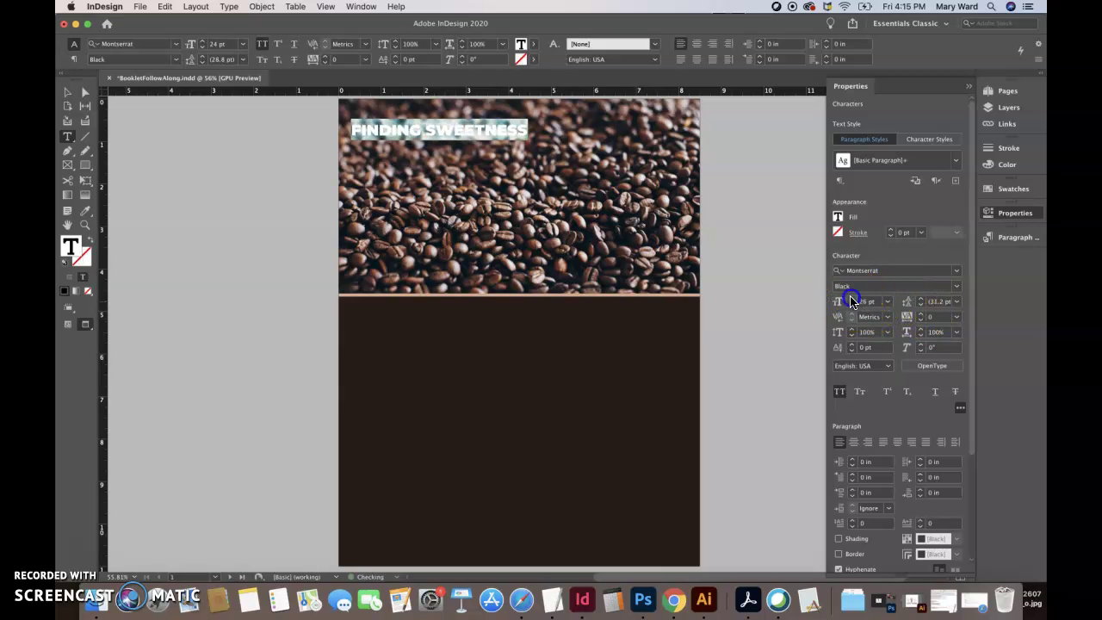
click(850, 298)
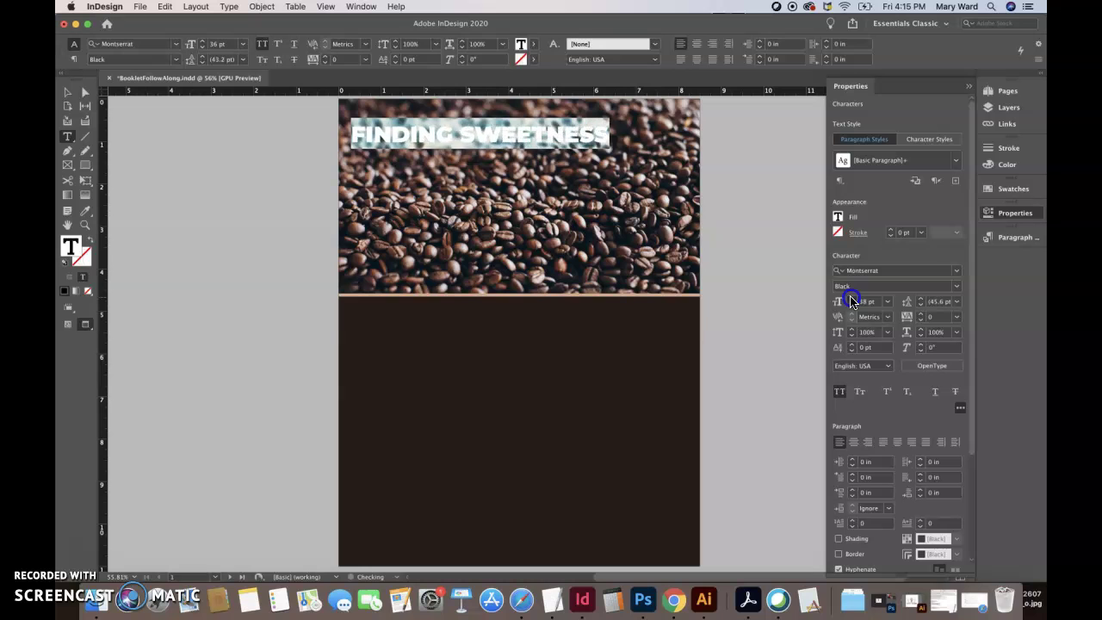
click(851, 299)
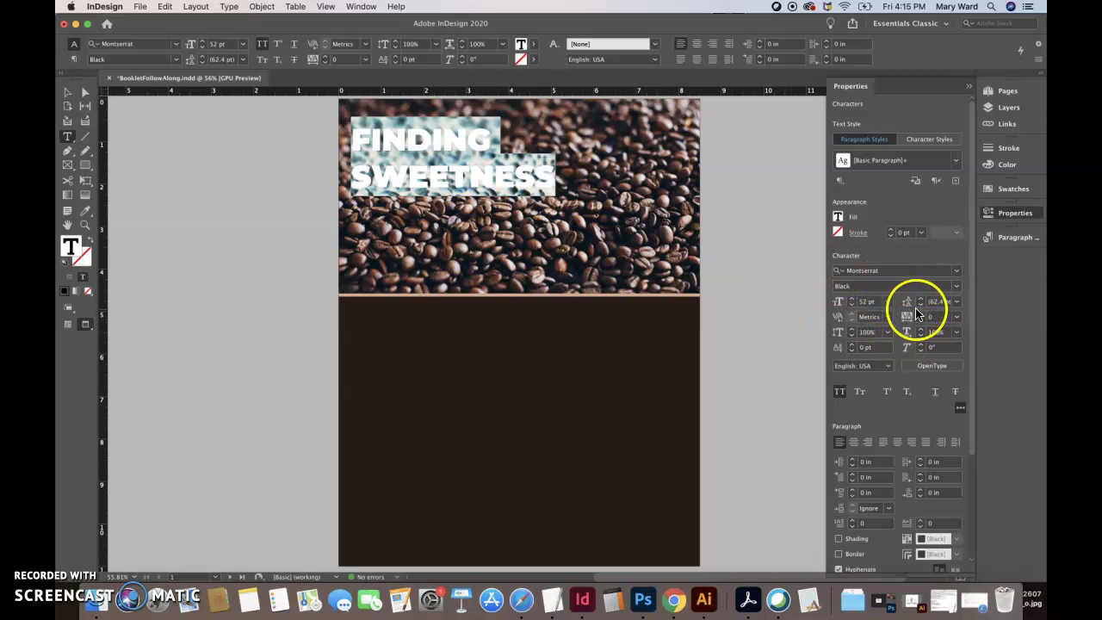
Step: Tighten the title's leading to 52 pt
click(920, 305)
click(920, 304)
click(920, 304)
click(920, 304)
click(920, 305)
click(920, 304)
click(920, 304)
click(920, 305)
click(920, 305)
Step: Set the title's font size to 59 pt and its leading to 54 pt
click(850, 298)
click(850, 297)
click(850, 297)
click(850, 297)
click(851, 298)
click(851, 298)
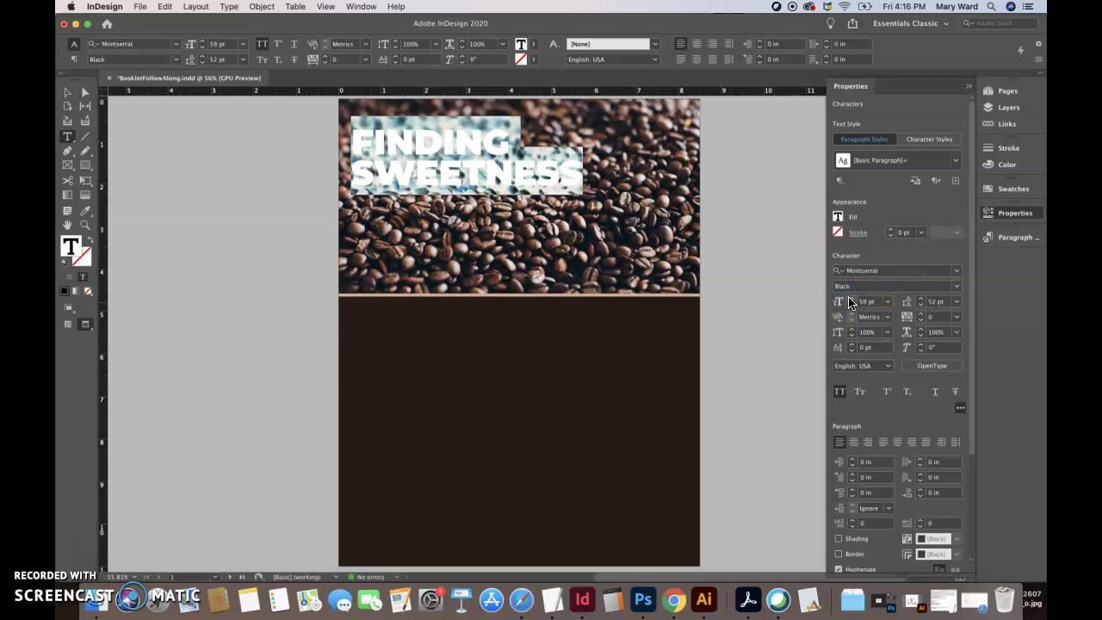
click(919, 298)
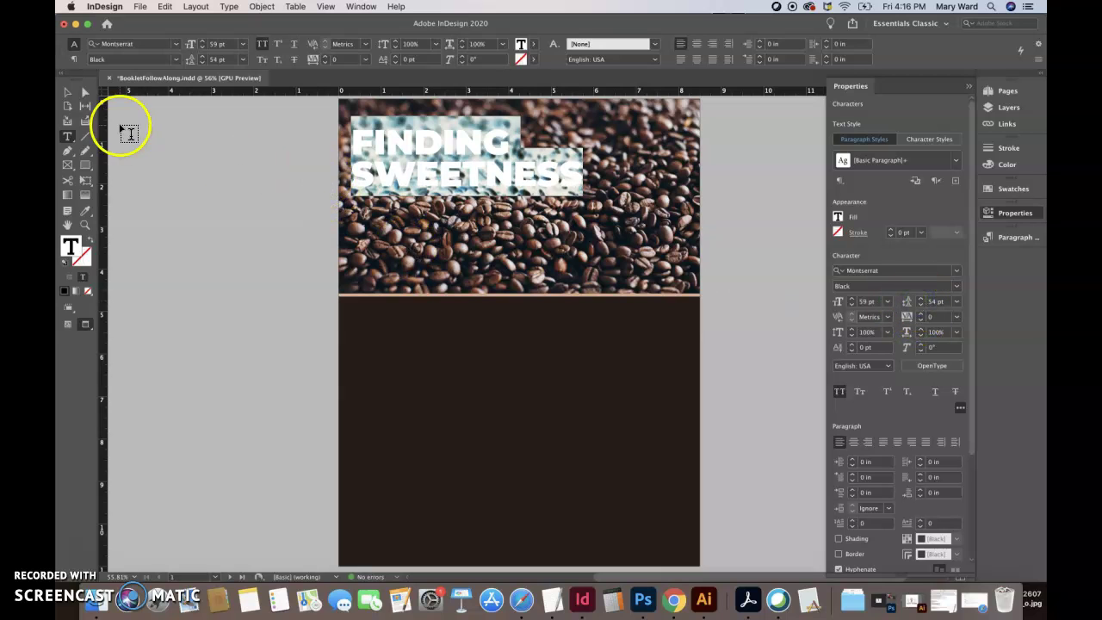
Step: Reselect all the title text and colour it white by setting its black (K) value to 0%
click(69, 92)
click(247, 227)
double_click(504, 196)
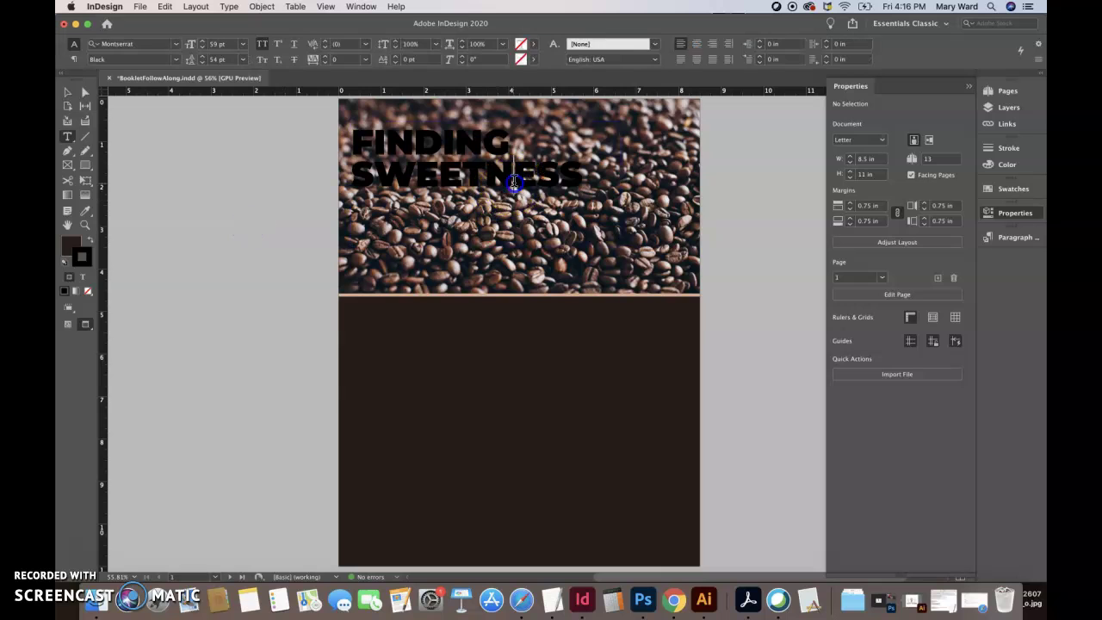
drag(582, 177, 336, 131)
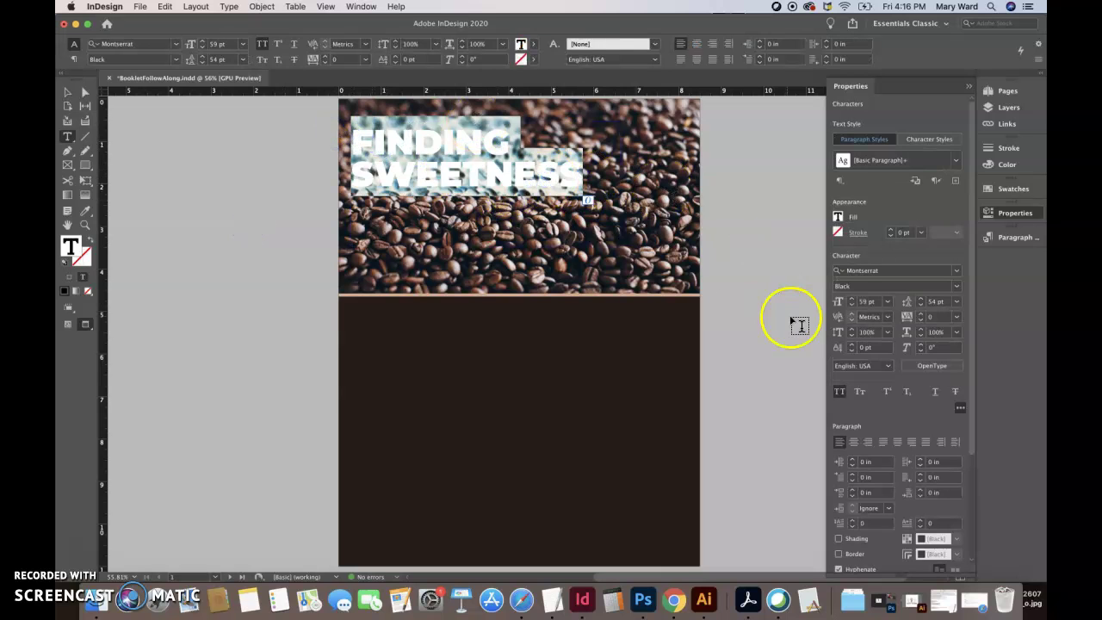
double_click(73, 248)
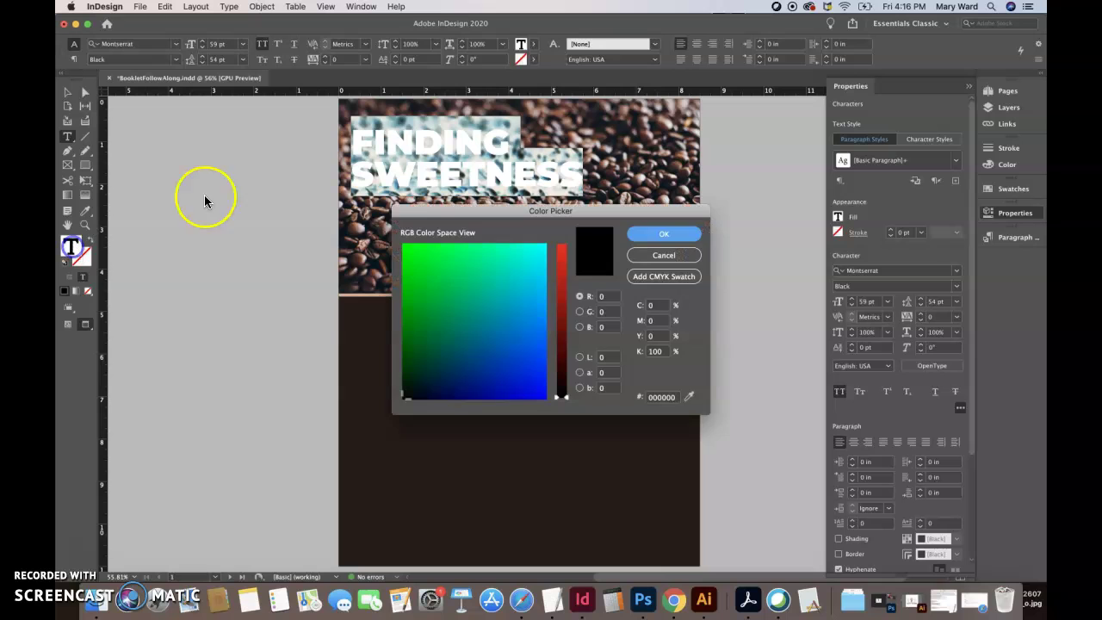
click(660, 353)
drag(662, 356, 624, 357)
text(0)
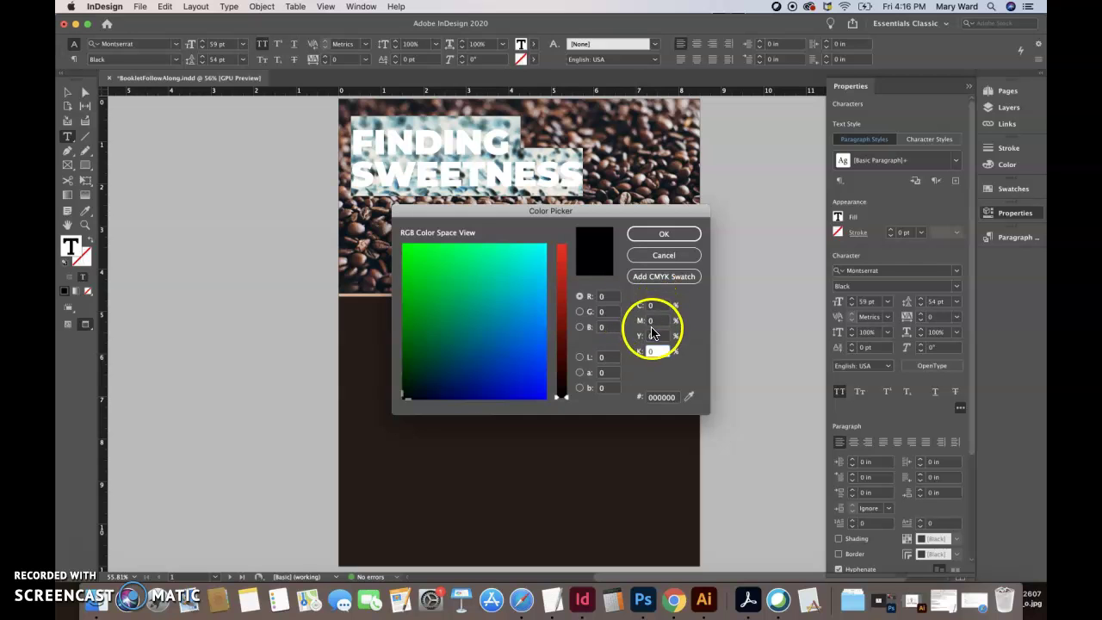
click(663, 234)
Step: Shift the title frame slightly inward to about X 0.48 in, Y 0.5 in and deselect it
click(66, 92)
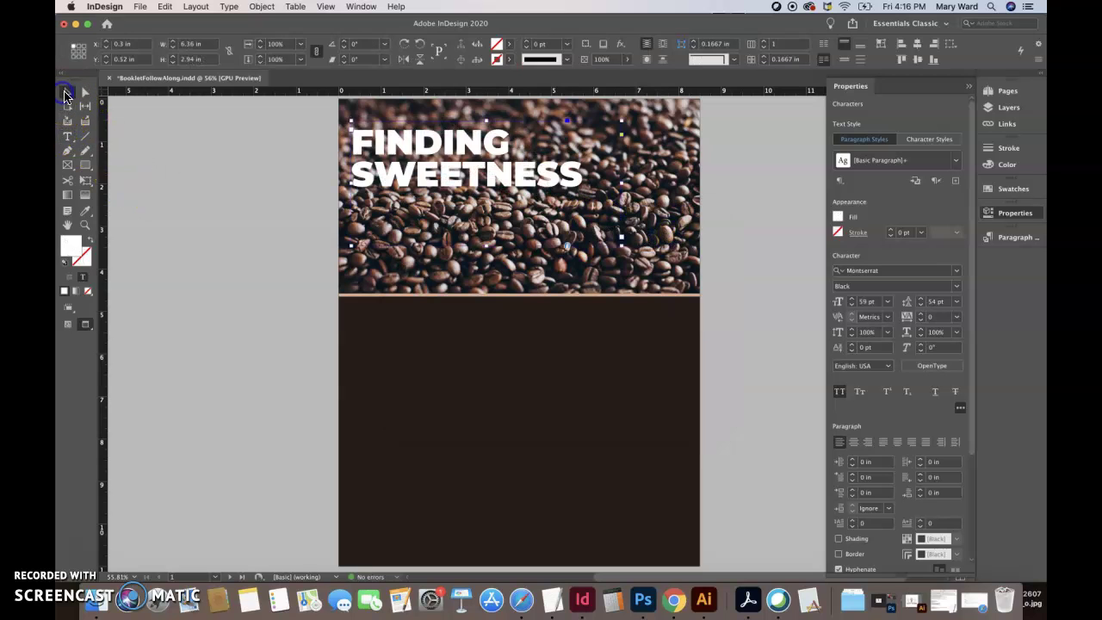
click(446, 172)
drag(446, 172, 453, 172)
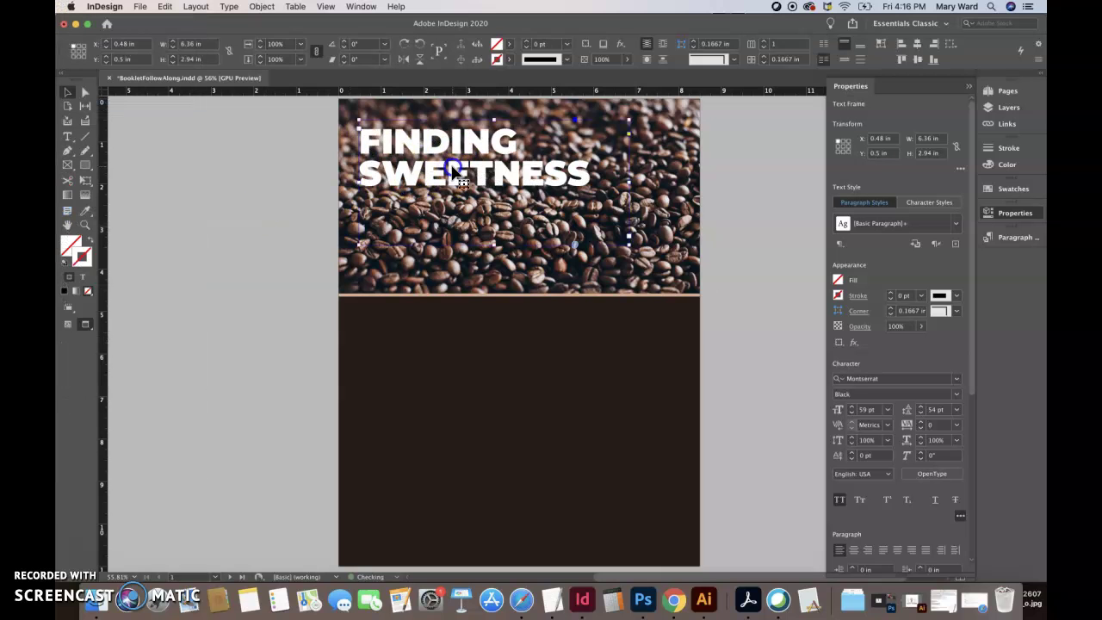
click(280, 247)
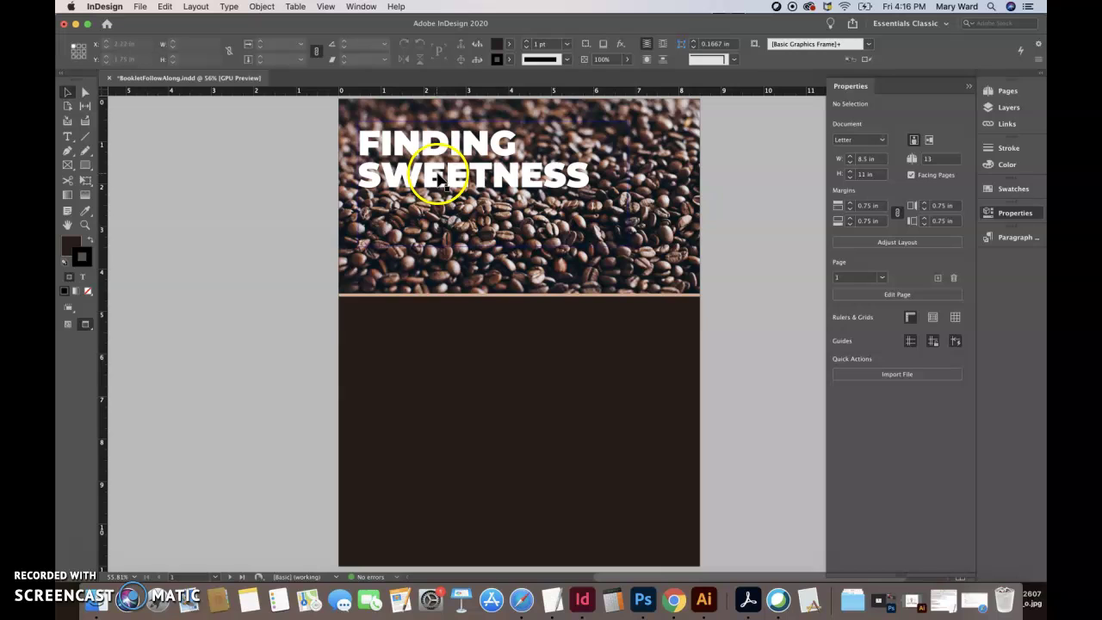
Step: Duplicate the lower dark rectangle and place the copy over the photo so its lower edge meets the dividing line
click(452, 335)
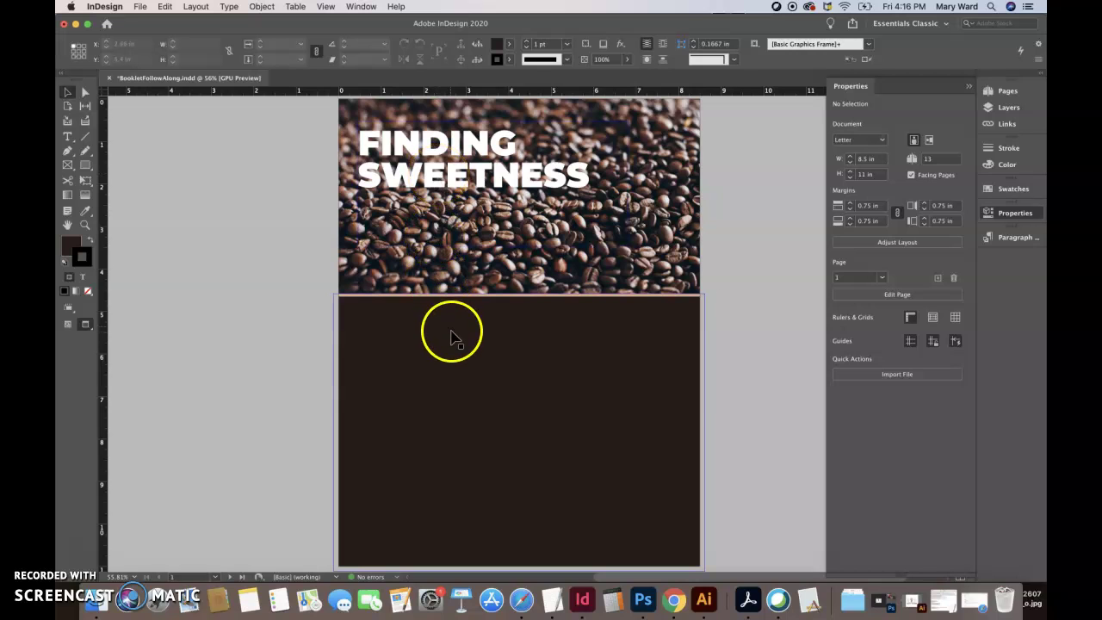
click(457, 382)
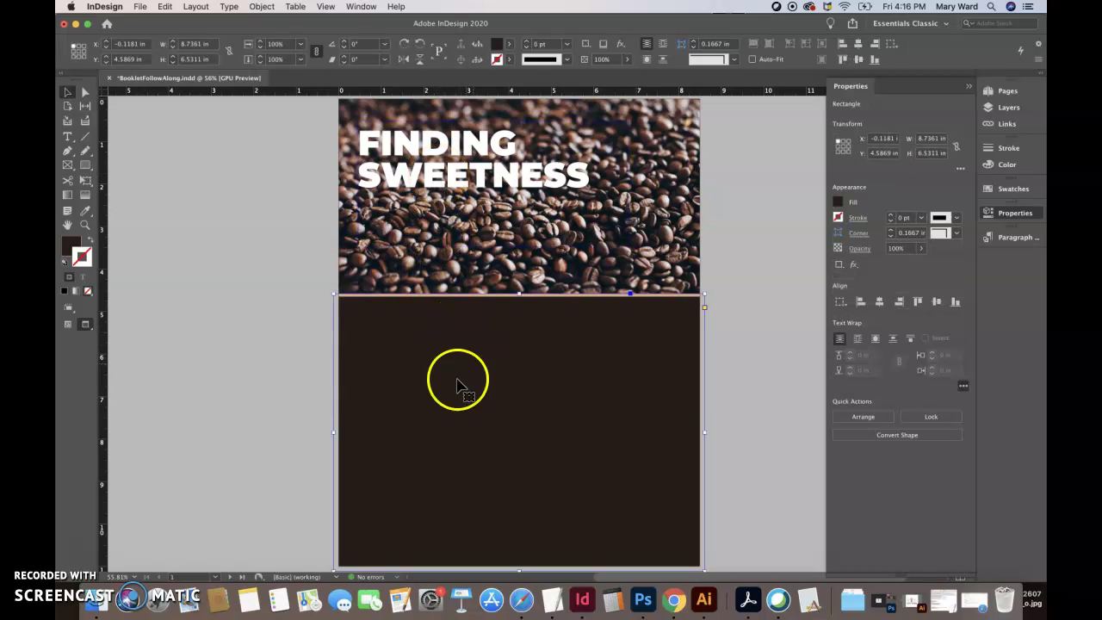
drag(470, 344, 461, 163)
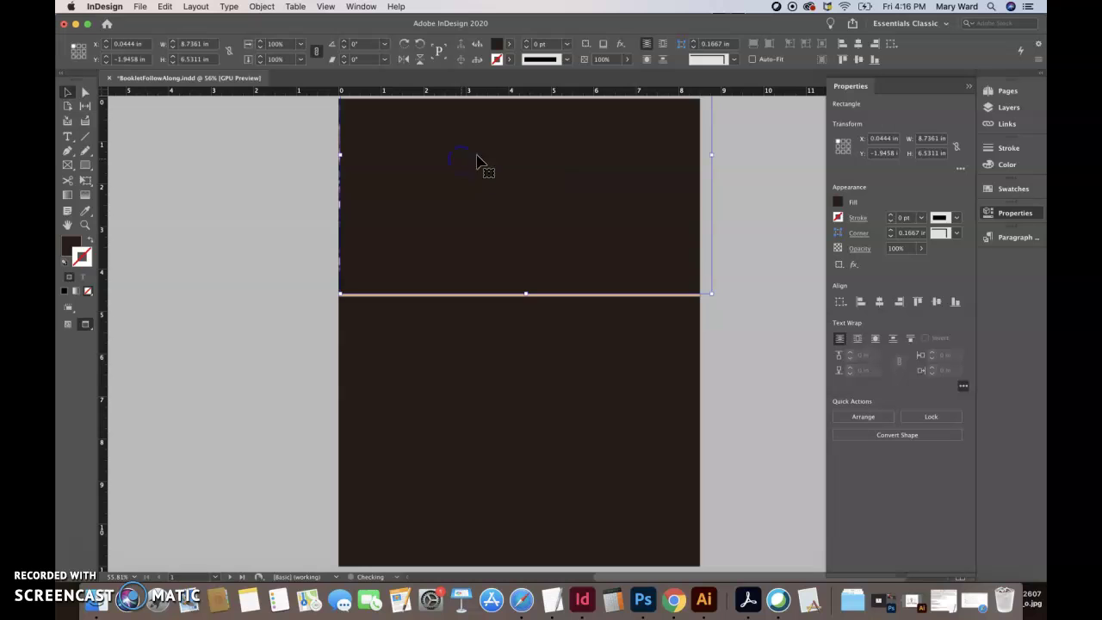
Step: Apply the dark swatch at a 43% tint to the stroke of the rectangle copy over the photo
click(1012, 190)
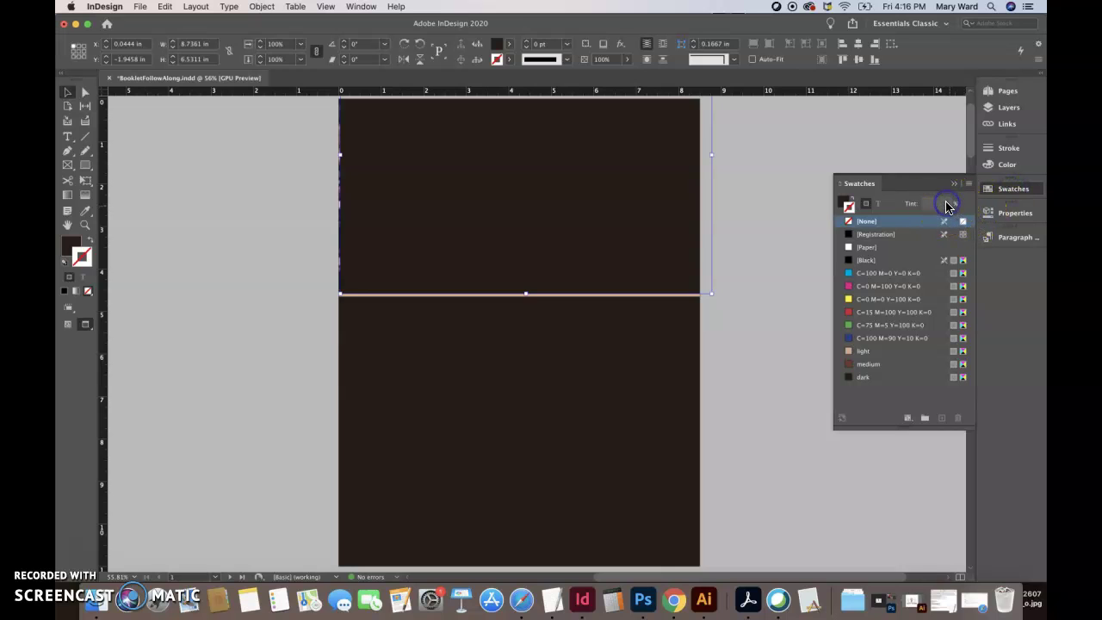
click(648, 226)
click(865, 379)
drag(947, 203, 912, 220)
click(710, 221)
click(634, 244)
click(777, 301)
click(631, 253)
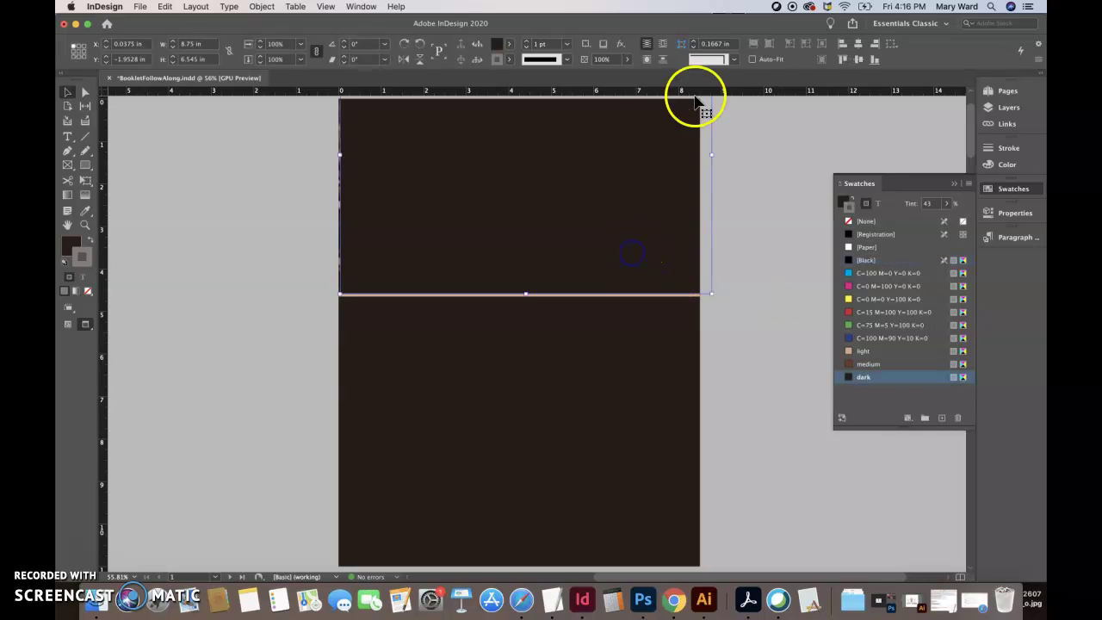
Step: Reduce the rectangle copy's opacity to 52%, align it over the photo at X -0.125 in, and deselect it
click(627, 59)
drag(622, 74, 600, 76)
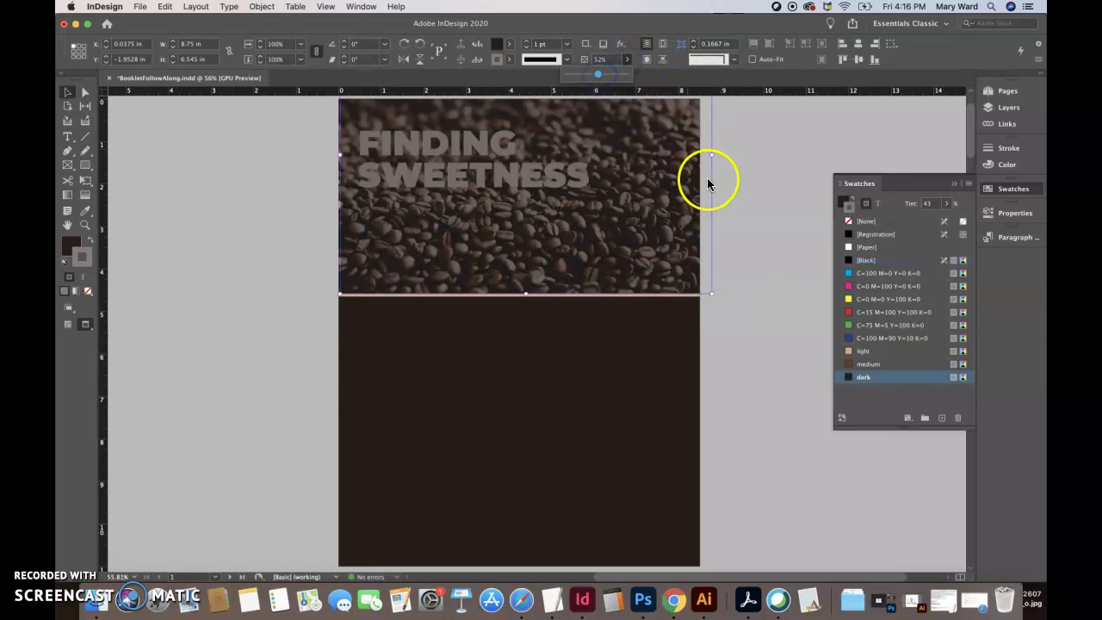
mouse_move(681, 219)
mouse_down()
mouse_move(665, 222)
mouse_move(675, 224)
mouse_up()
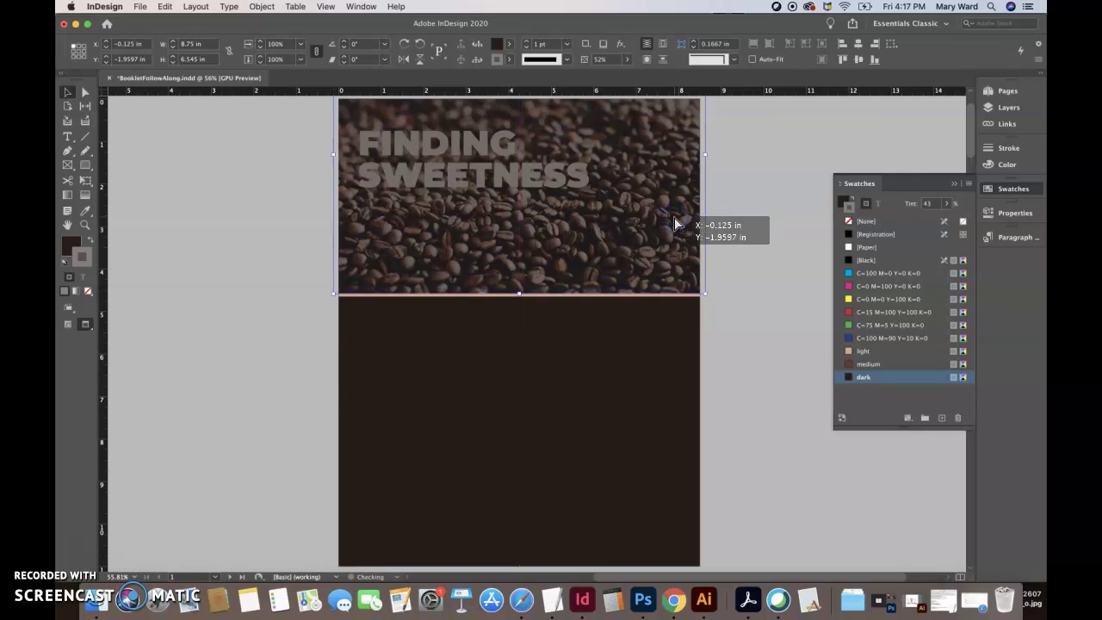
click(745, 237)
Step: Lower the overlay rectangle's upper edge to the bleed line at Y -0.125 in, making it about 4.71 in high, and deselect it
key(w)
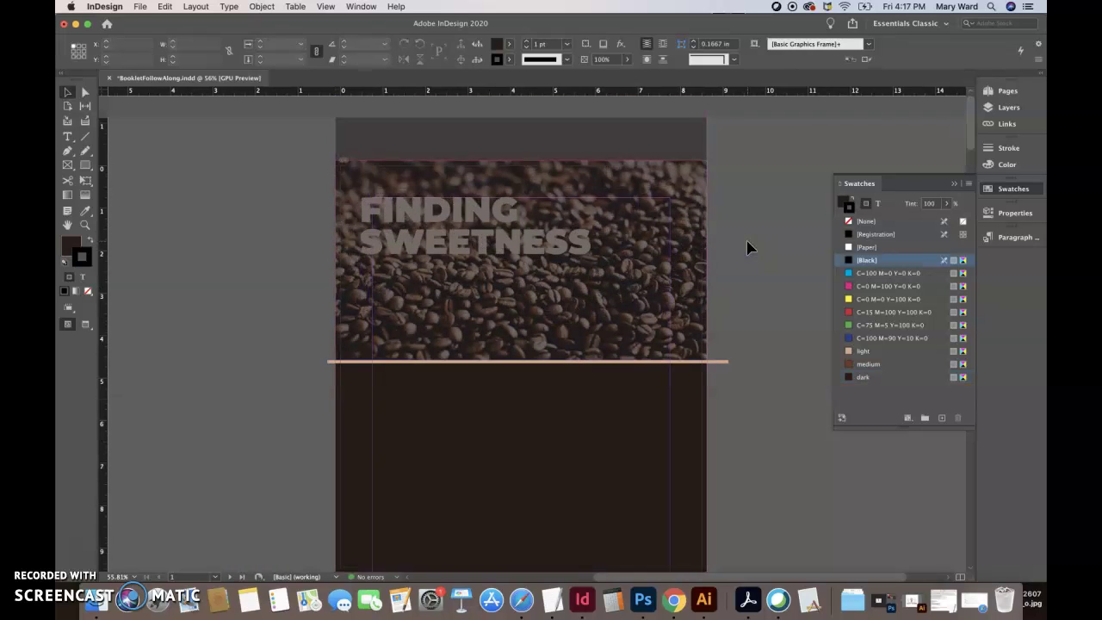
drag(677, 250, 678, 257)
key(super+minus)
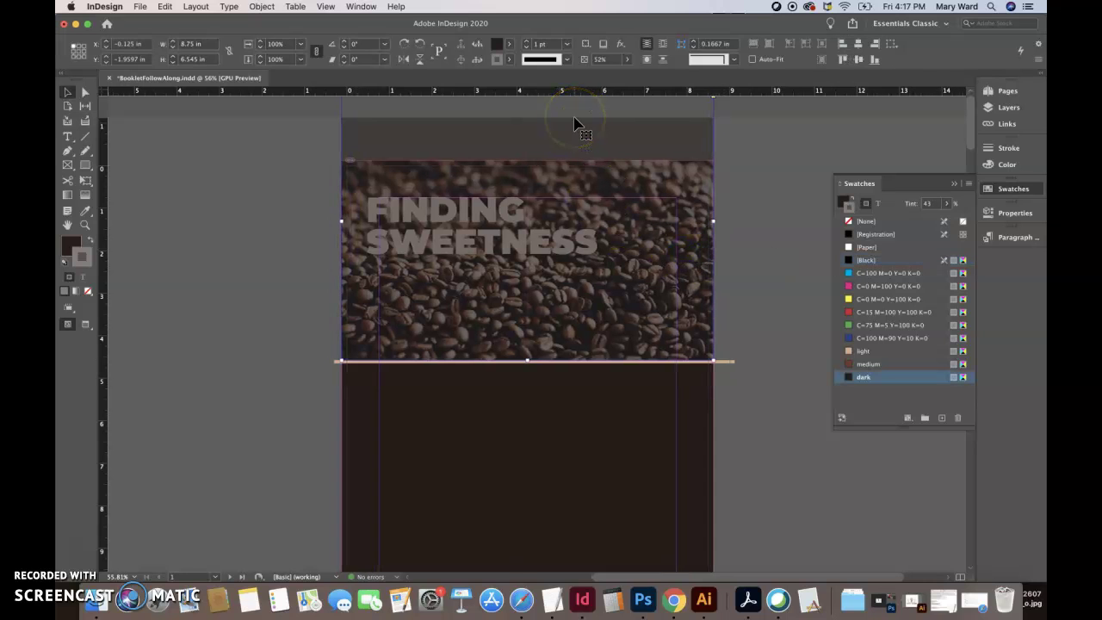
scroll(578, 125, down, 4)
drag(576, 109, 576, 124)
key(super+equal)
key(super+equal)
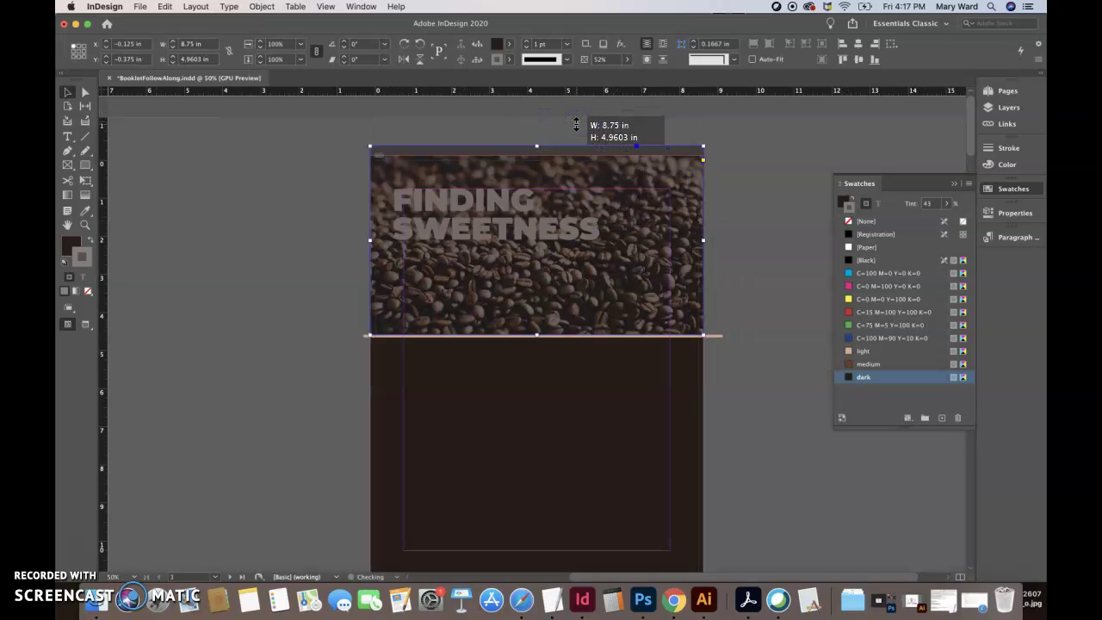
drag(536, 146, 537, 154)
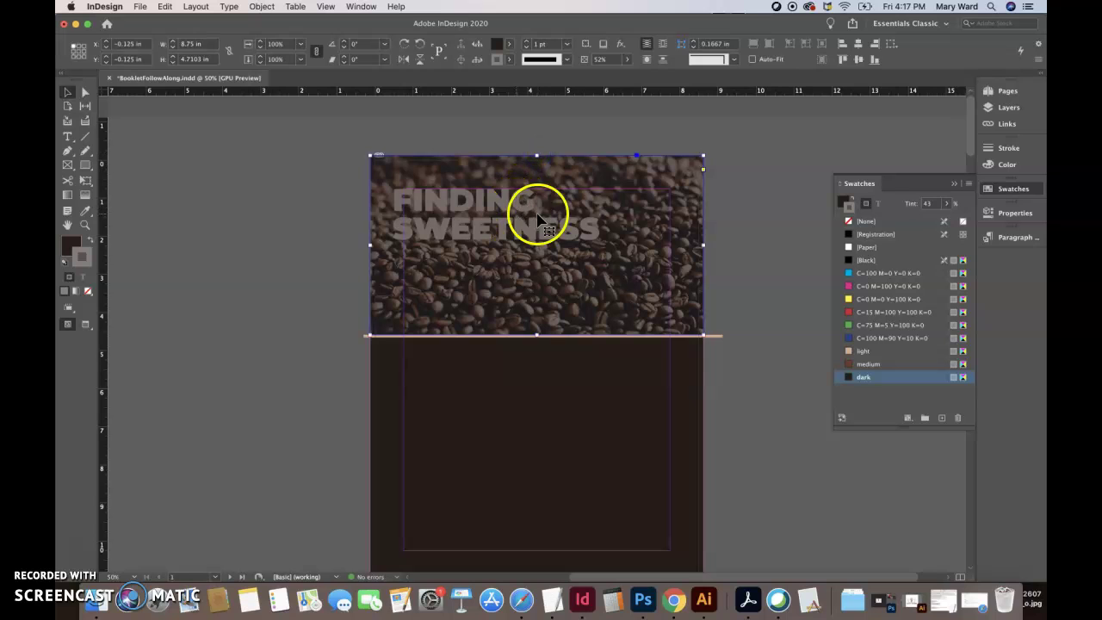
click(746, 225)
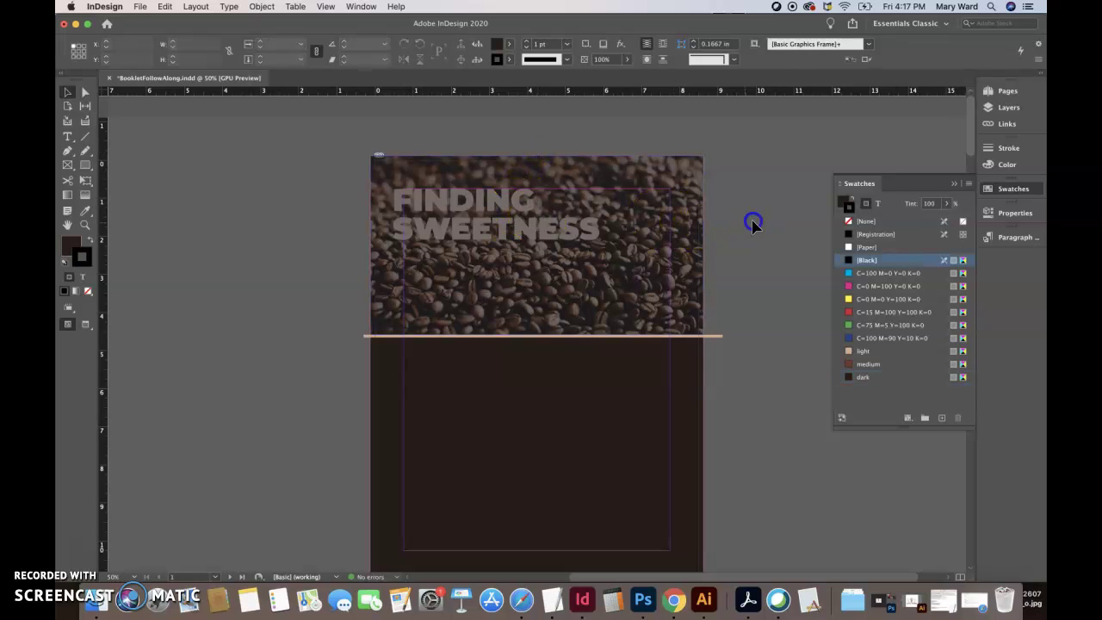
Step: Send the bean photo and its dark overlay to the back so they sit behind the title, and deselect everything
click(680, 262)
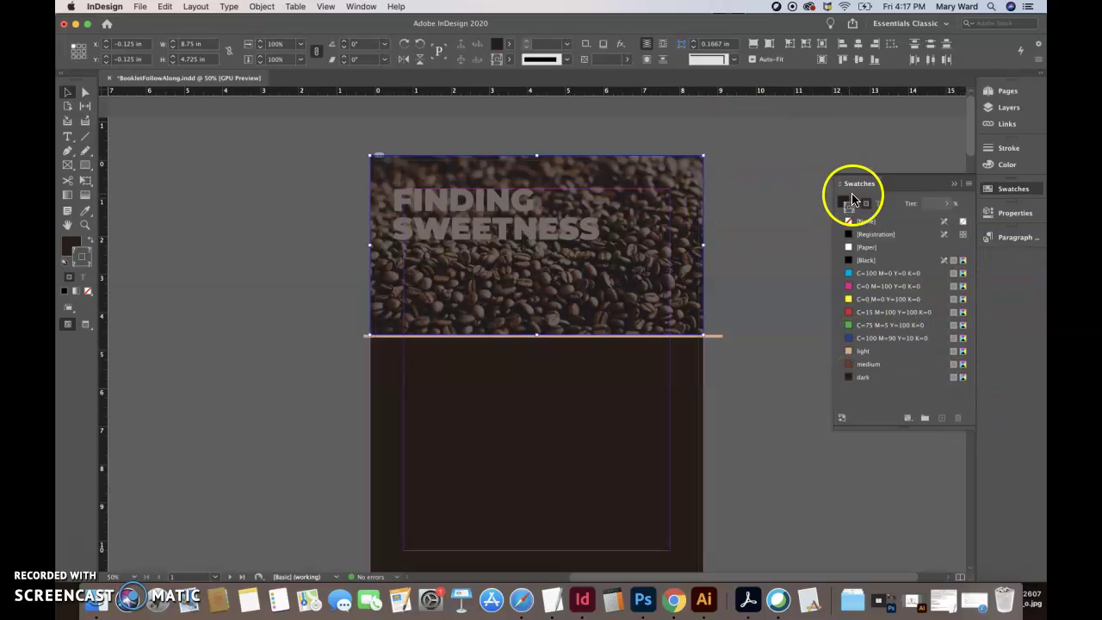
click(1009, 220)
click(930, 469)
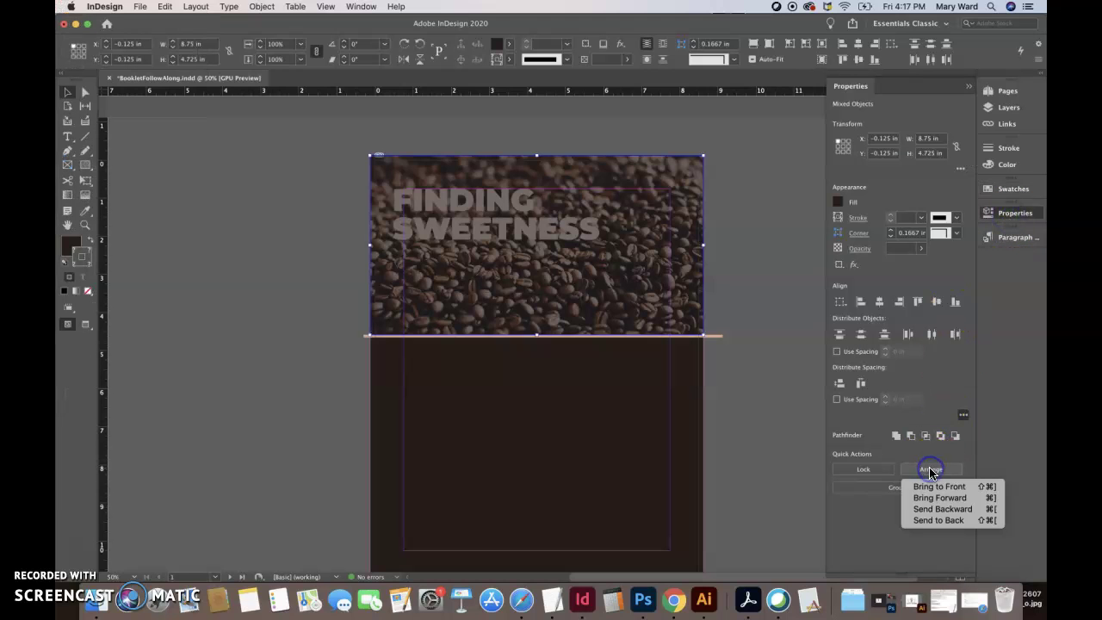
click(938, 519)
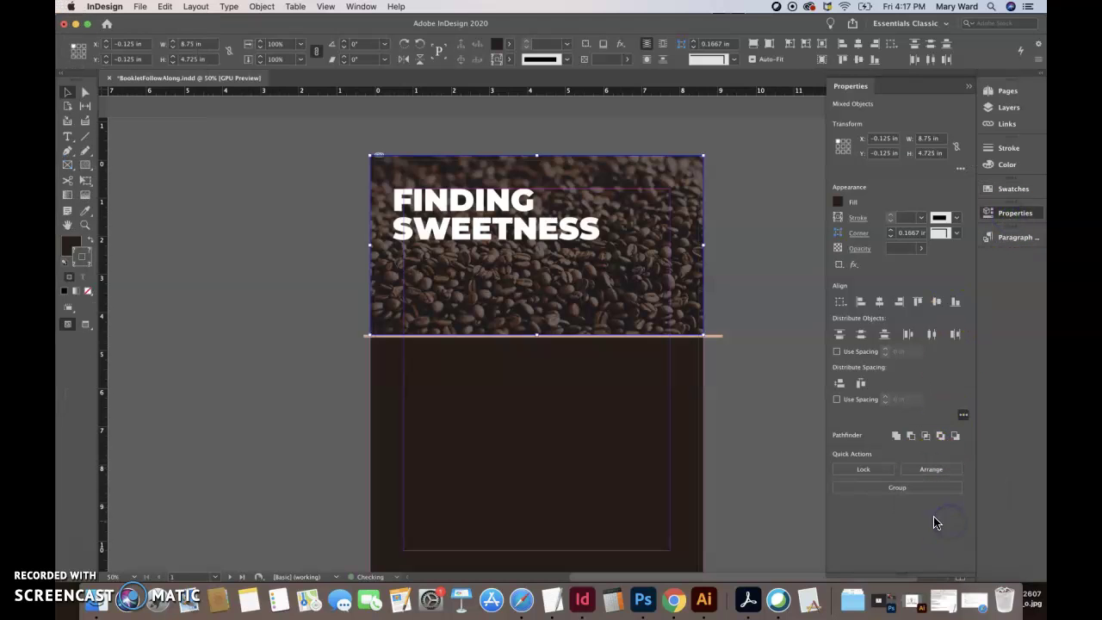
click(796, 379)
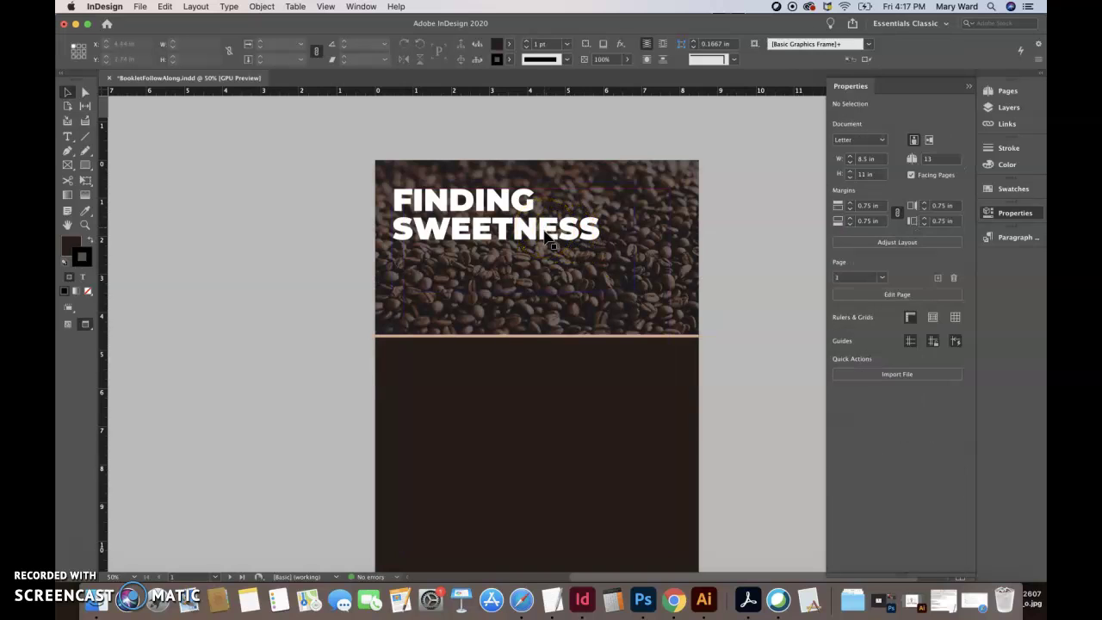
click(508, 226)
click(506, 213)
click(738, 324)
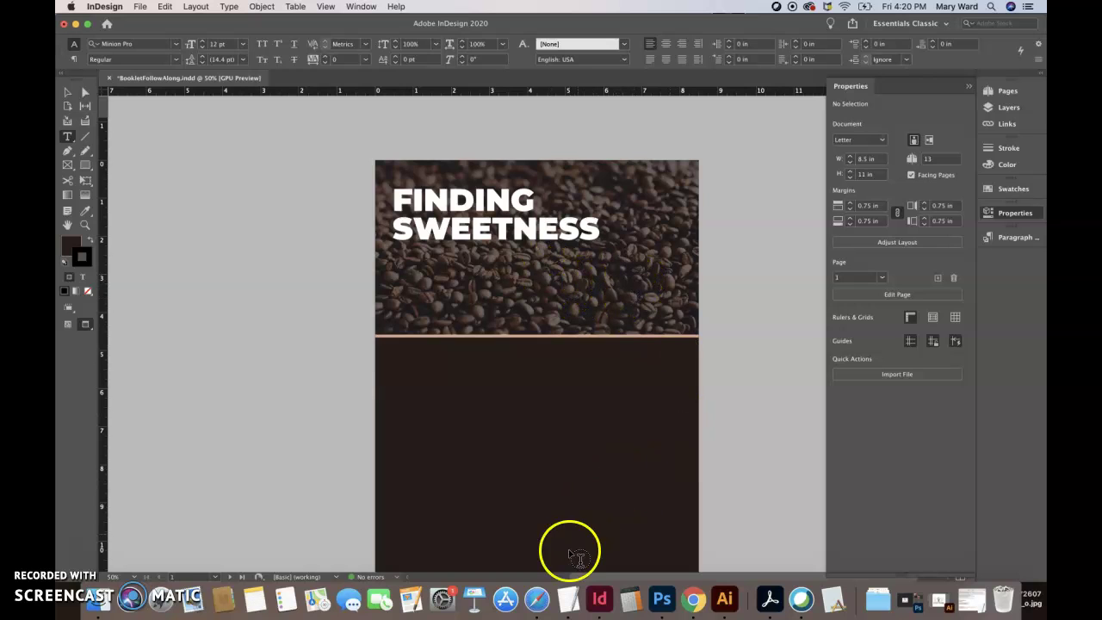
Step: Switch to Safari, search the web for "latin generator" and open the loremipsum.io result
click(536, 600)
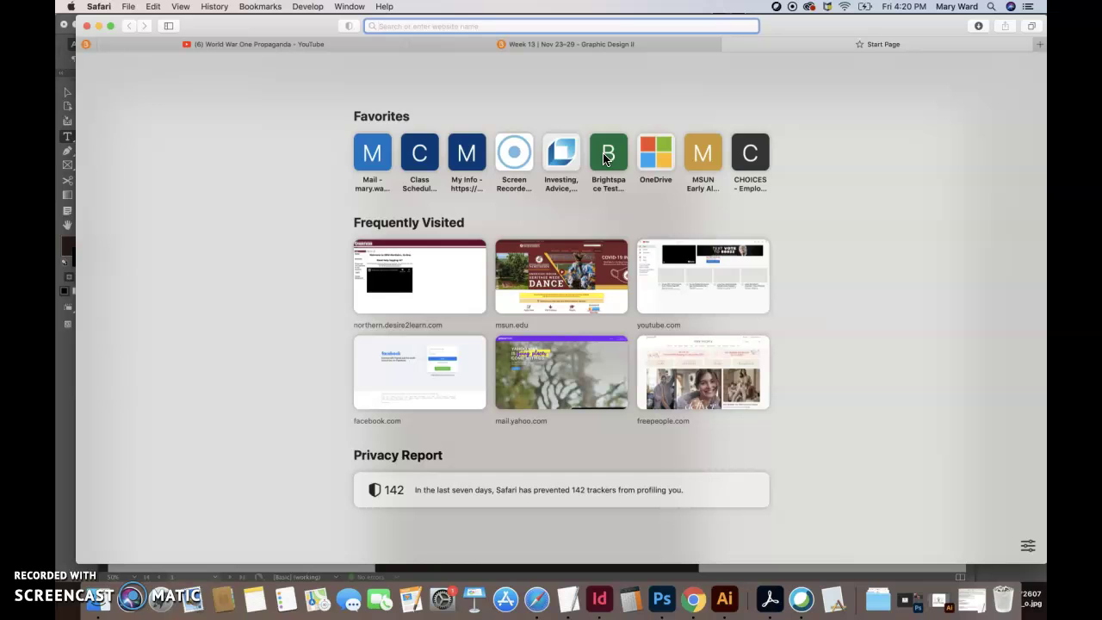
text(latin generator)
key(Return)
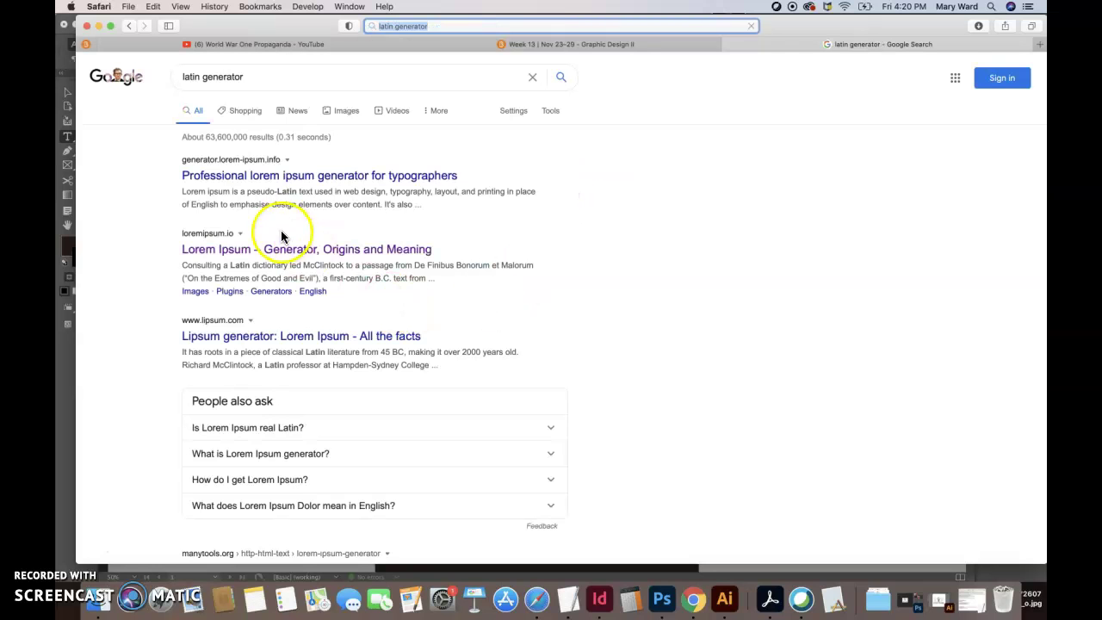
click(218, 258)
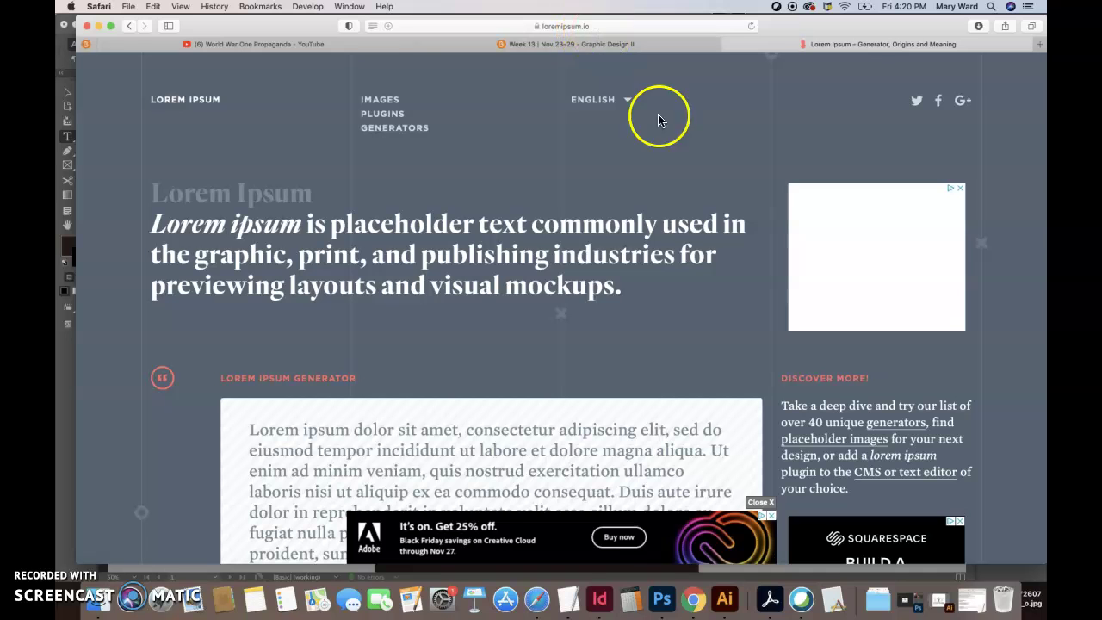
Step: Generate 3 sentences of lorem ipsum placeholder text and copy them
scroll(661, 323, down, 4)
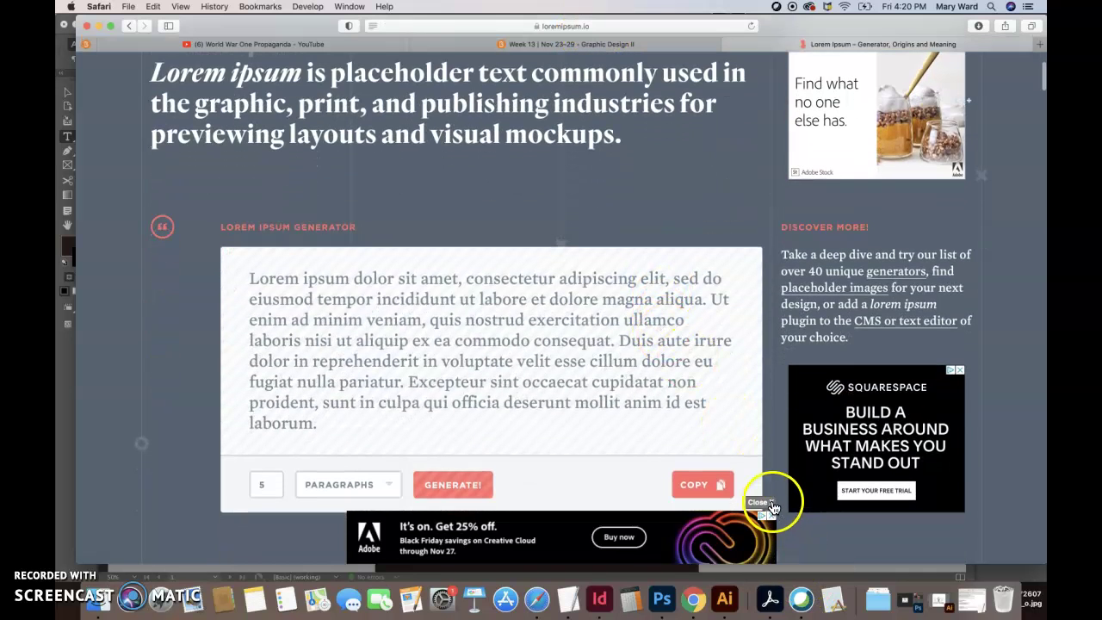
click(772, 506)
scroll(596, 453, down, 2)
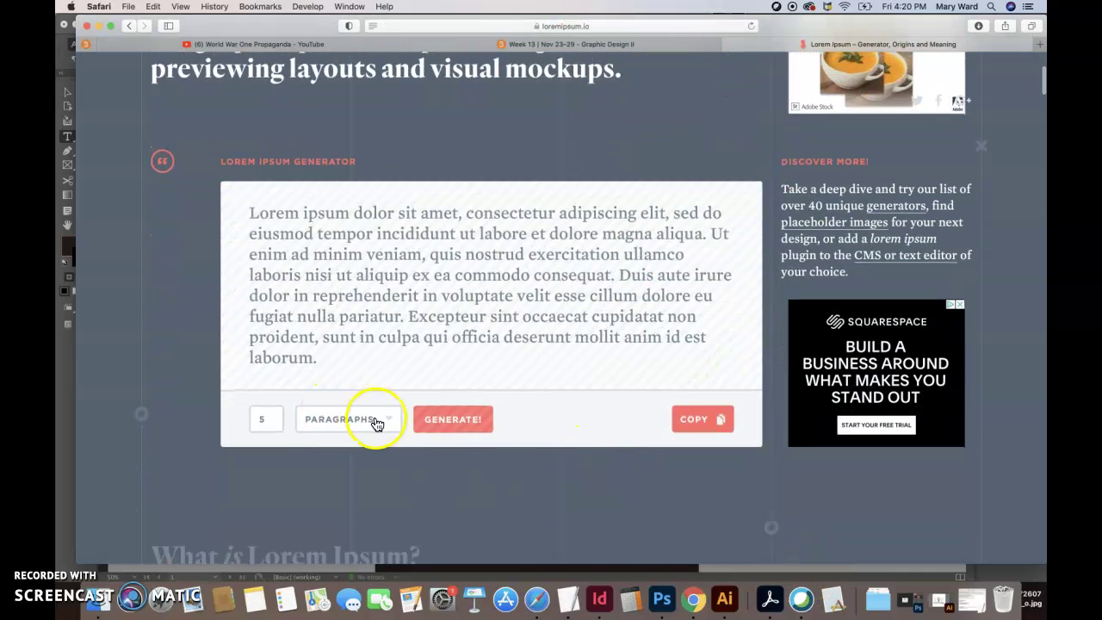
click(372, 420)
click(368, 428)
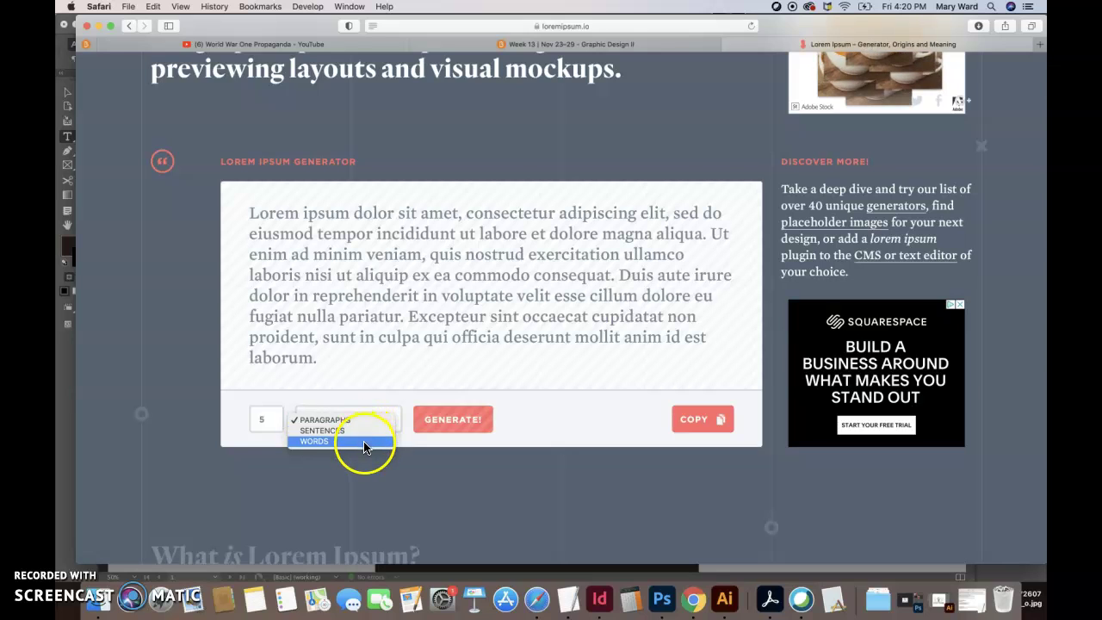
drag(266, 418, 242, 417)
click(441, 422)
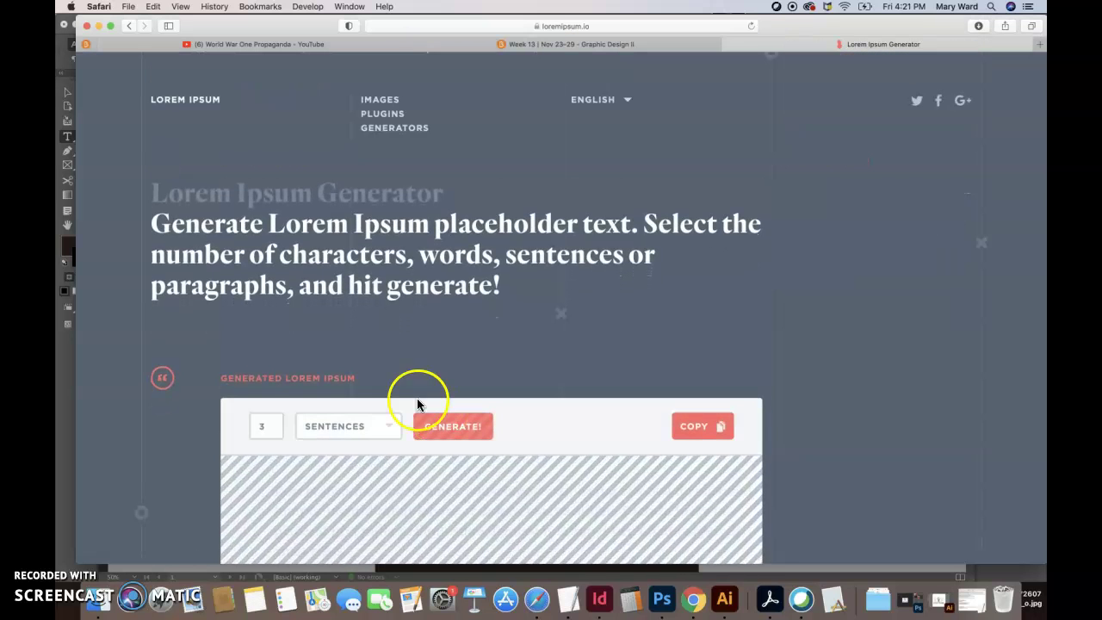
scroll(504, 394, down, 5)
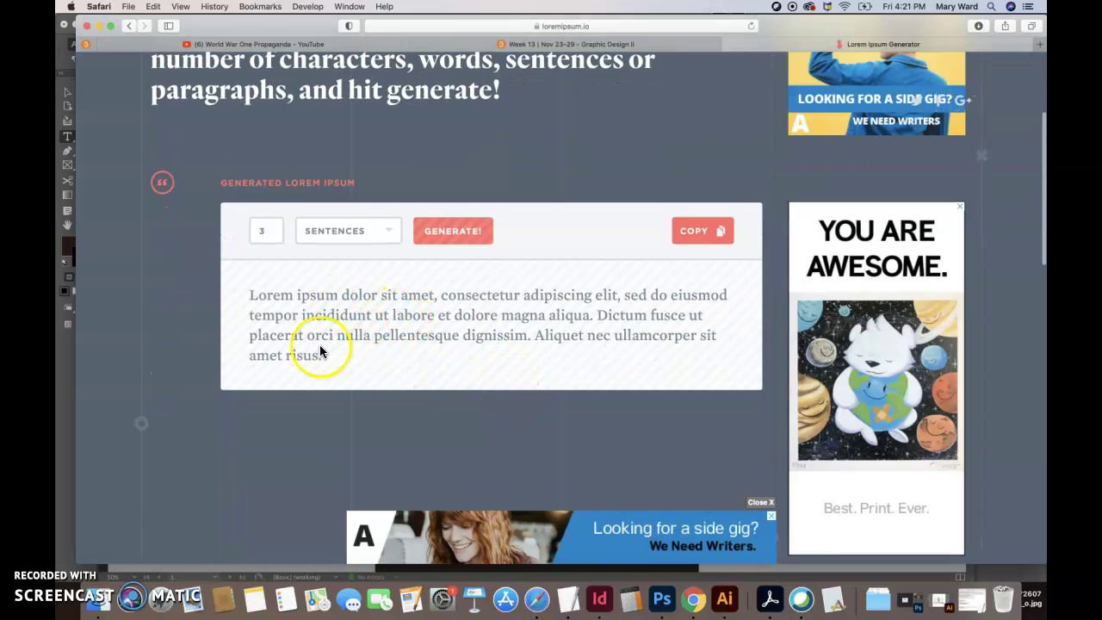
click(699, 231)
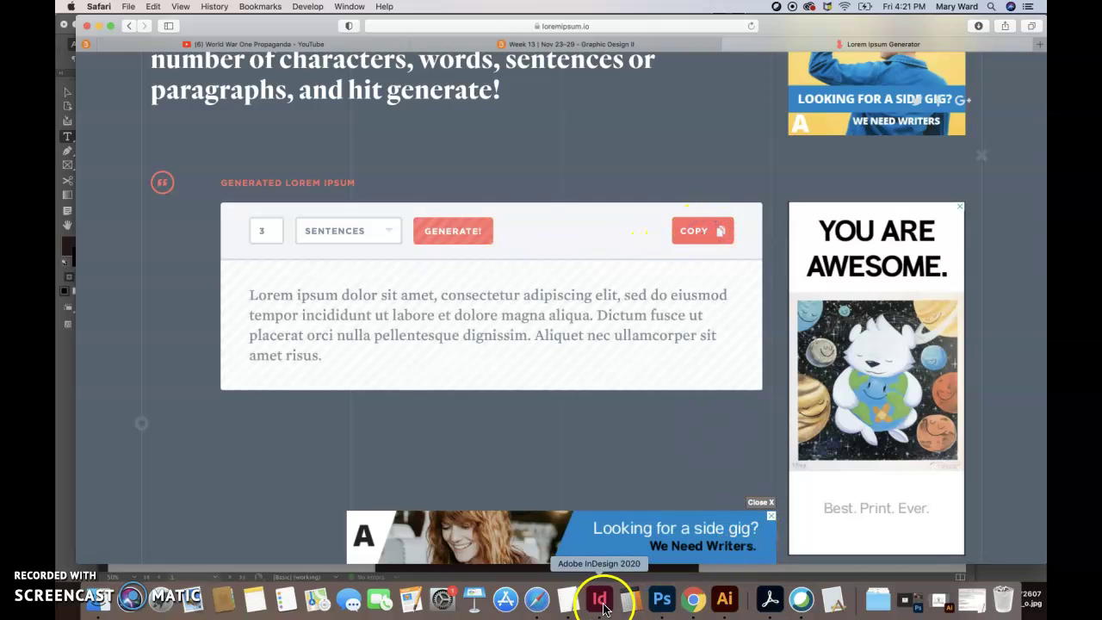
Step: Switch to InDesign, paste the copied placeholder text into a text frame below the title, about 7.29 in wide, and select the text
click(599, 598)
click(67, 139)
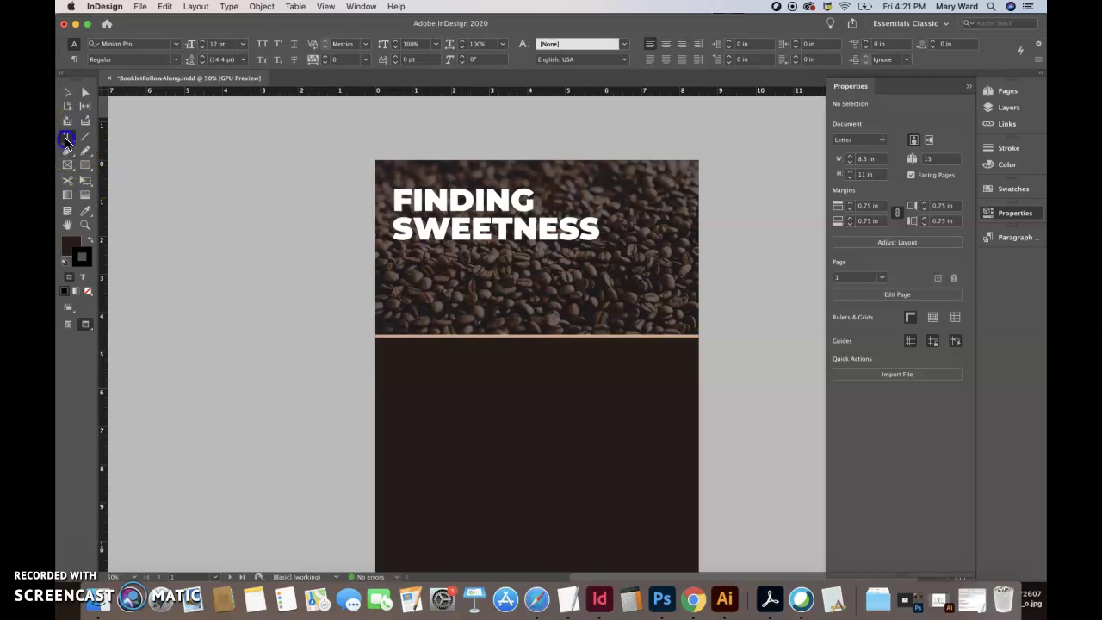
click(528, 301)
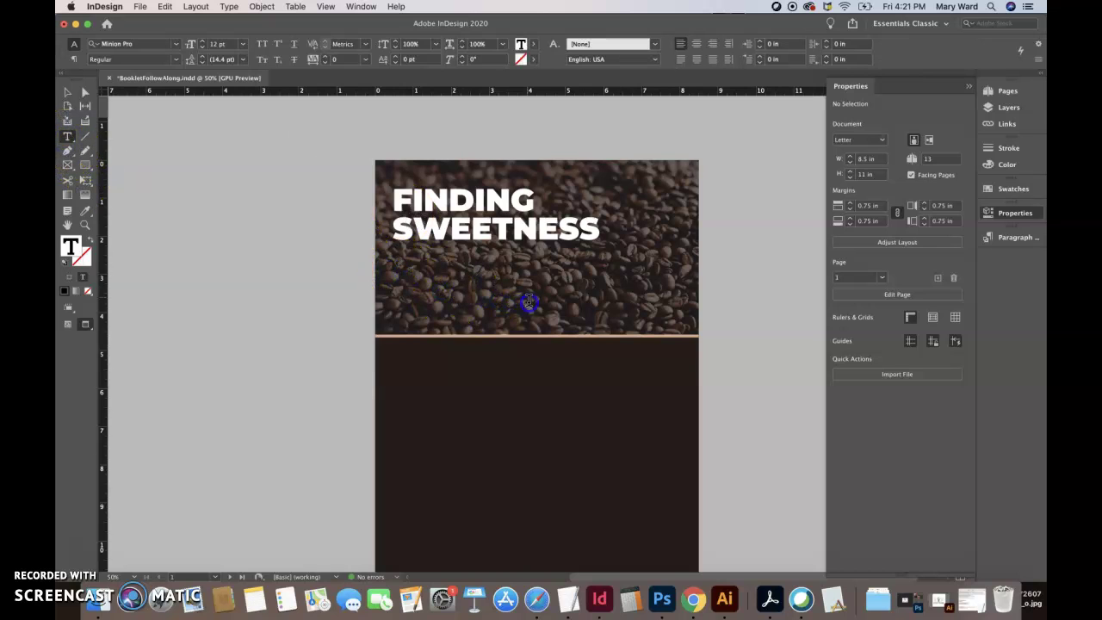
click(401, 271)
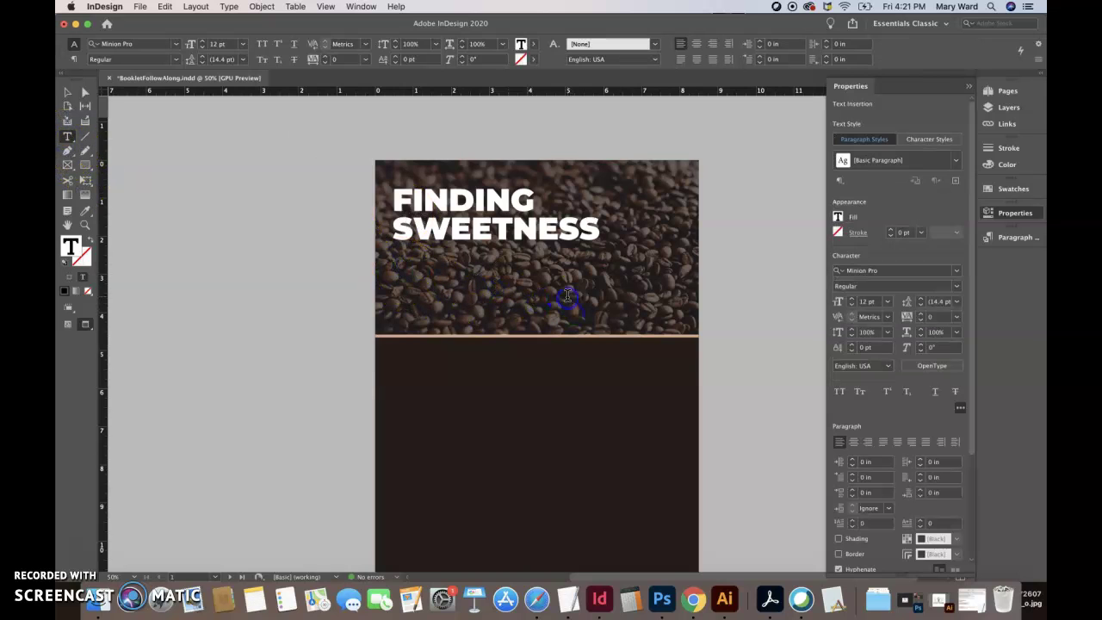
click(432, 274)
click(417, 290)
drag(415, 289, 392, 265)
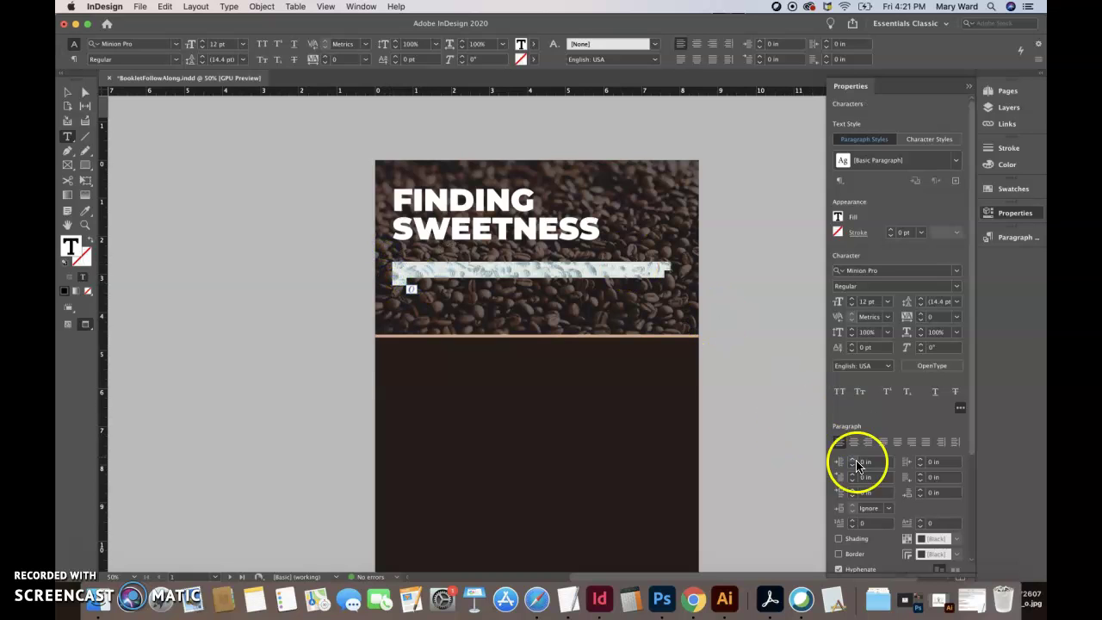
Step: Try the Deck, Title, copy, Pull-quote and folio paragraph styles on the selected placeholder text
click(1010, 239)
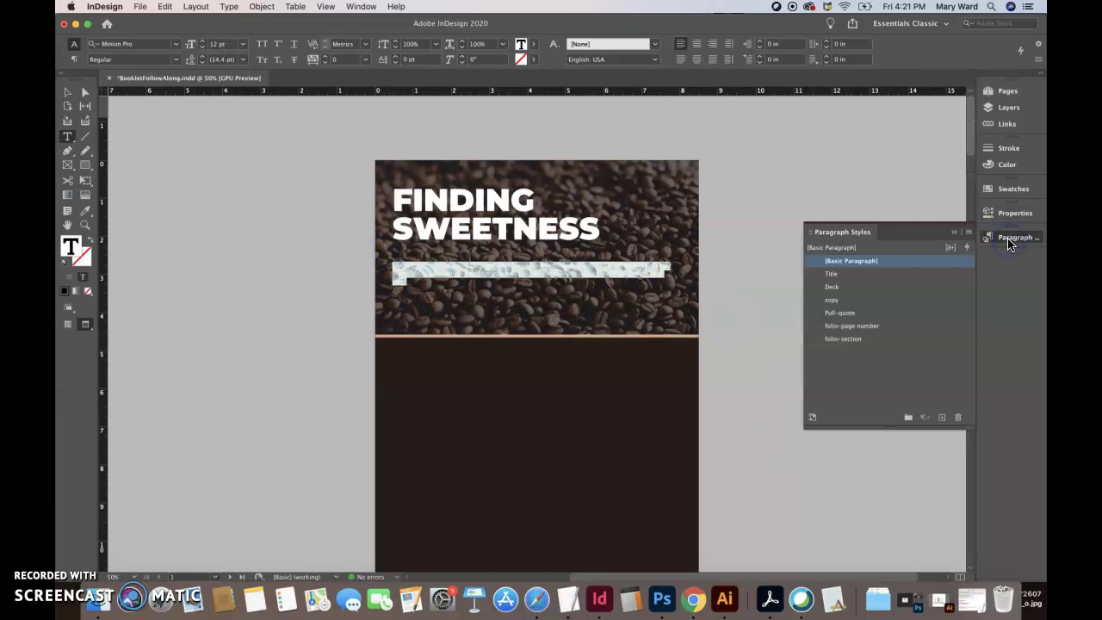
click(840, 288)
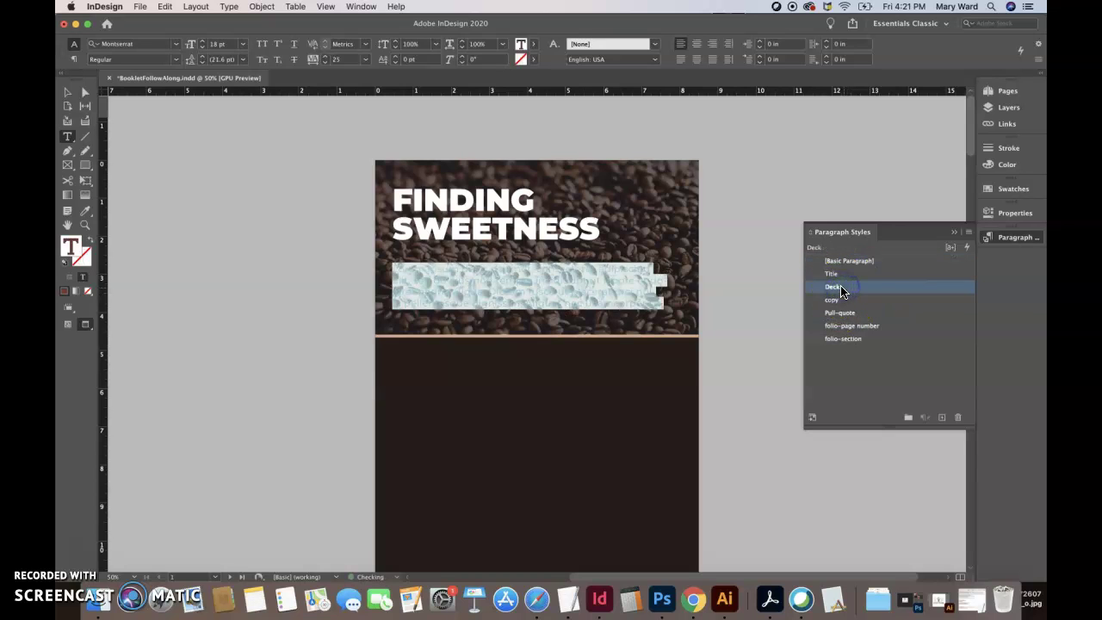
click(841, 275)
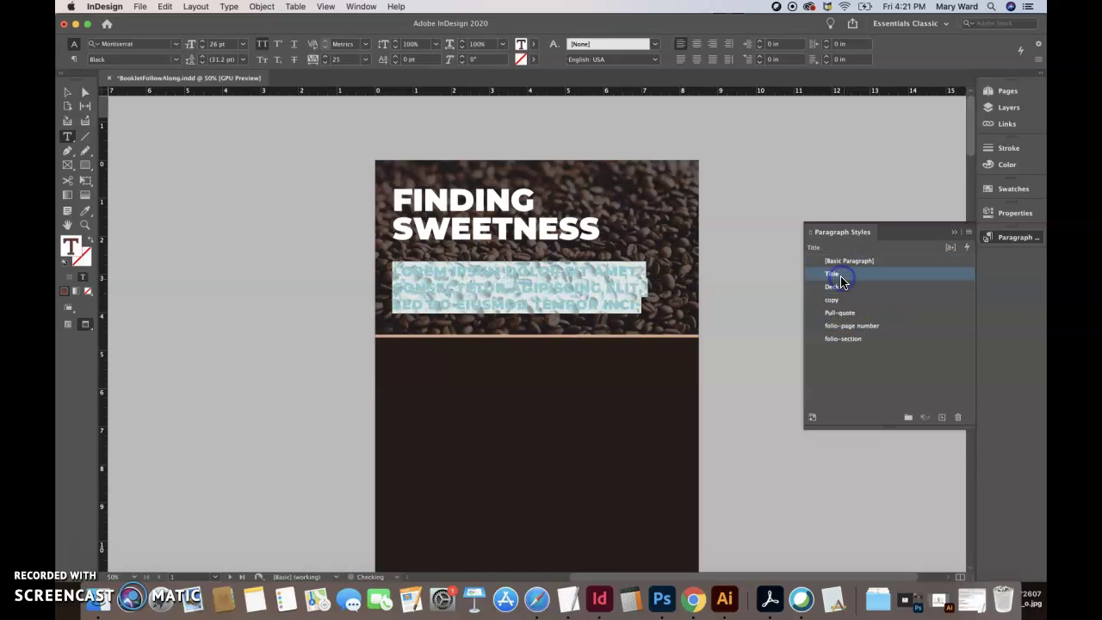
click(842, 288)
click(842, 300)
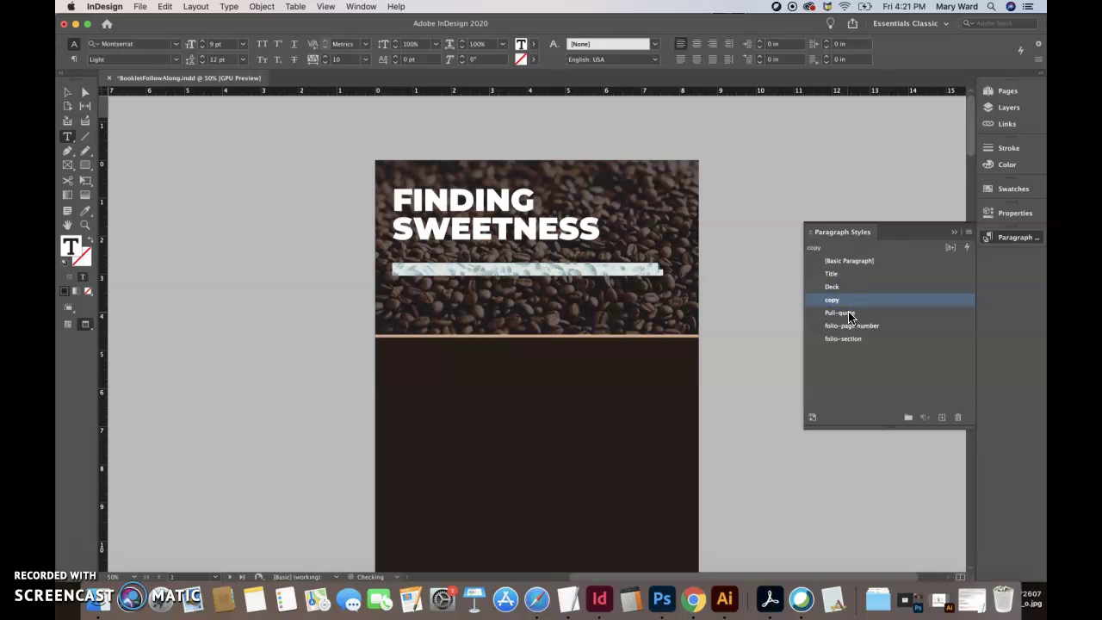
click(849, 313)
click(848, 324)
click(848, 313)
click(848, 325)
click(851, 337)
click(852, 325)
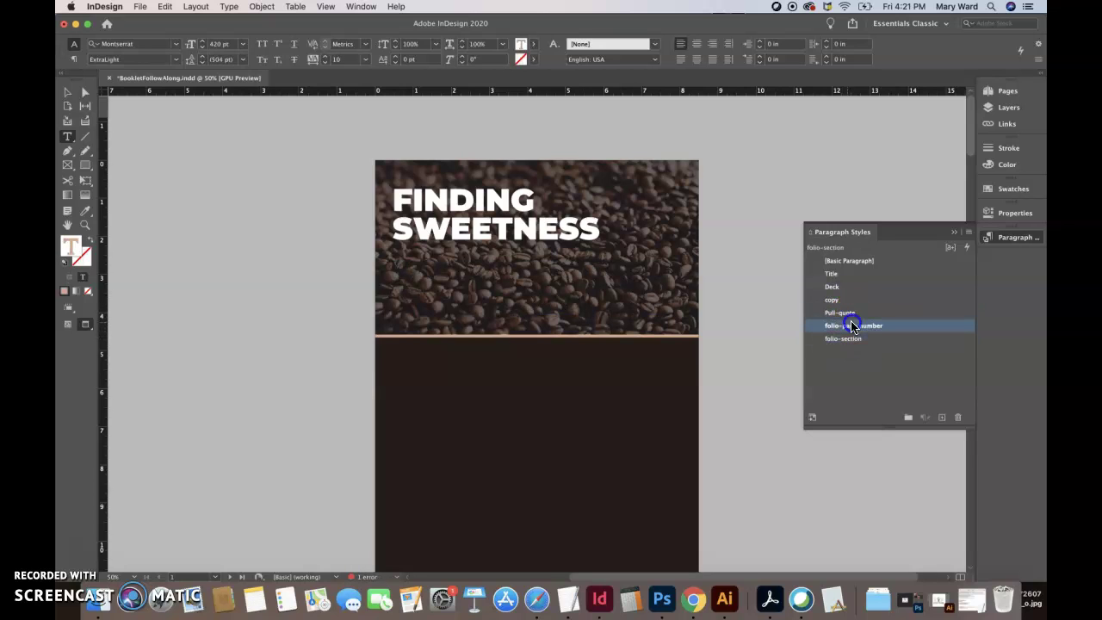
Step: Apply the Pull-quote paragraph style to the selected placeholder text below the title
click(849, 313)
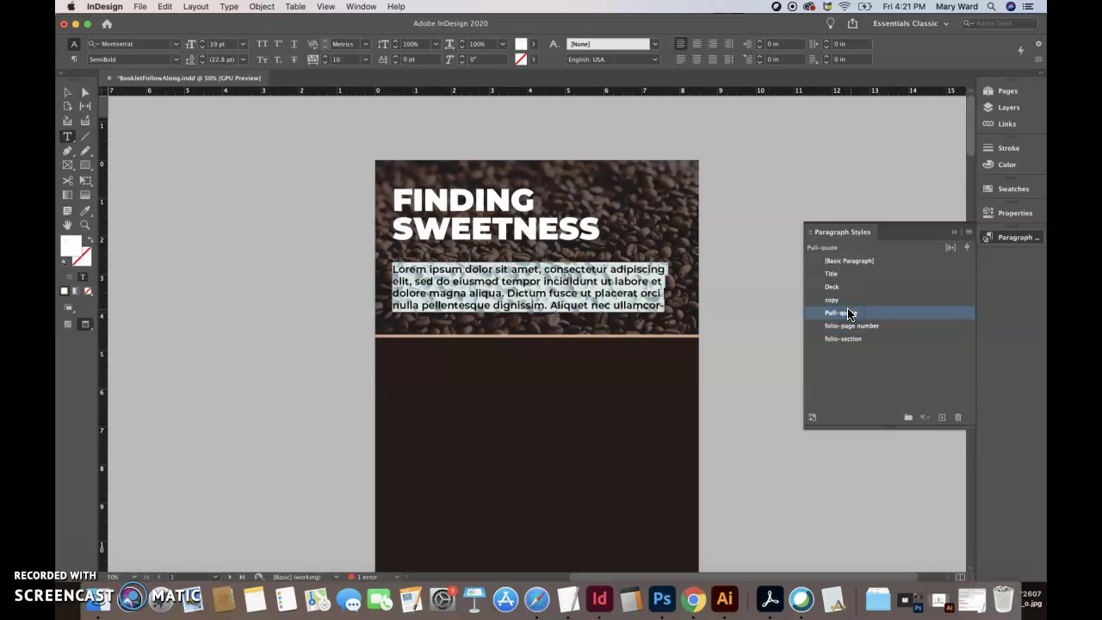
click(831, 316)
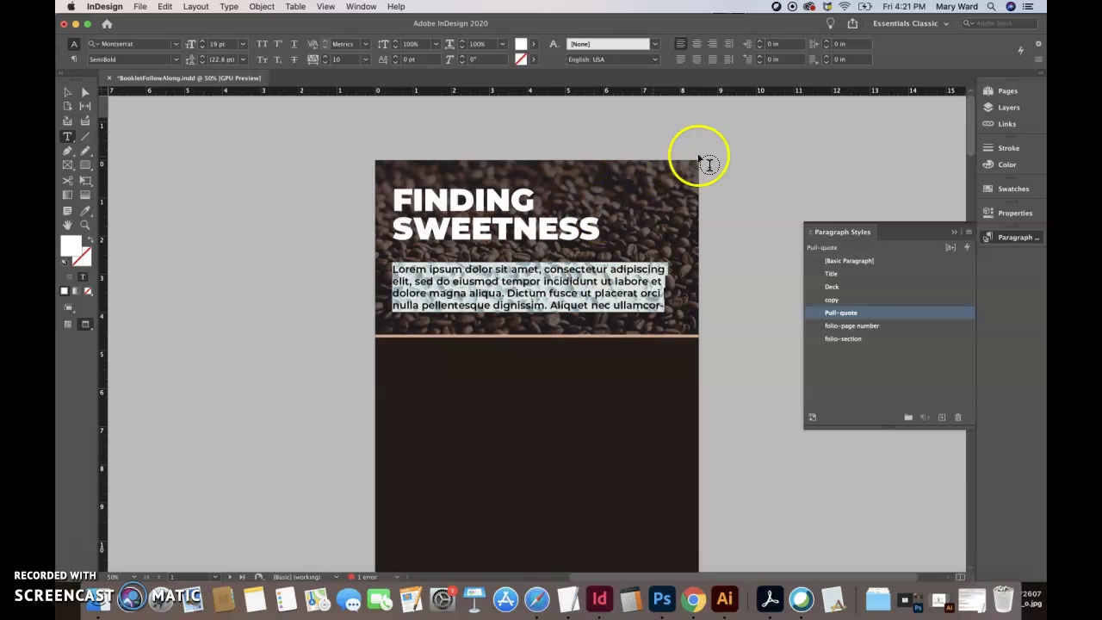
click(1014, 243)
click(1017, 246)
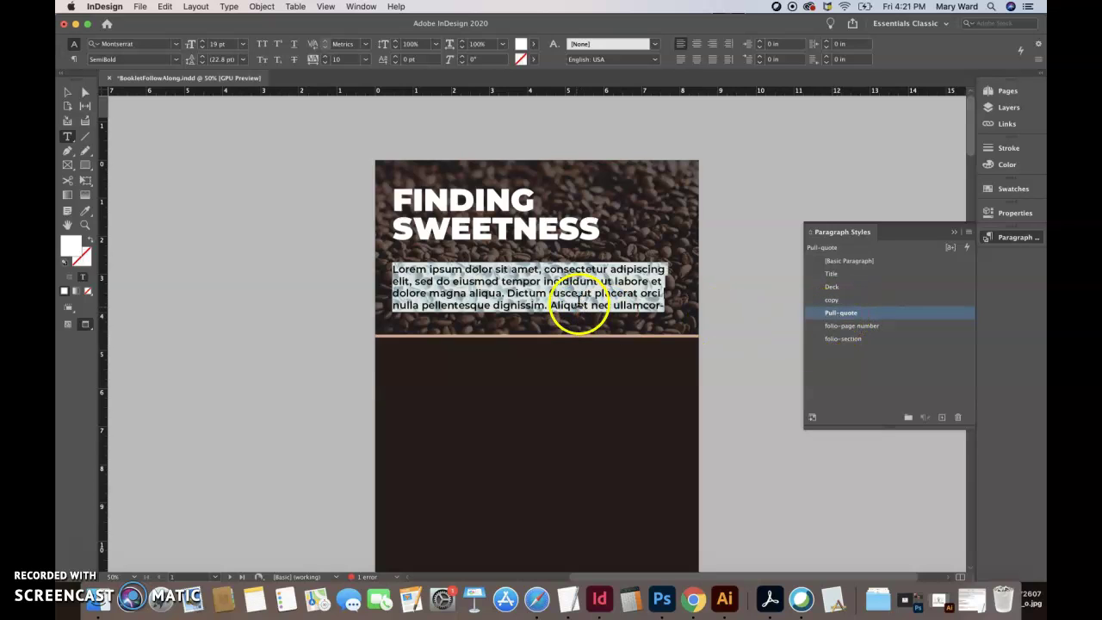
Step: Extend the placeholder text frame downward to a height of about 2.1 in so all its text fits, and deselect it
key(Escape)
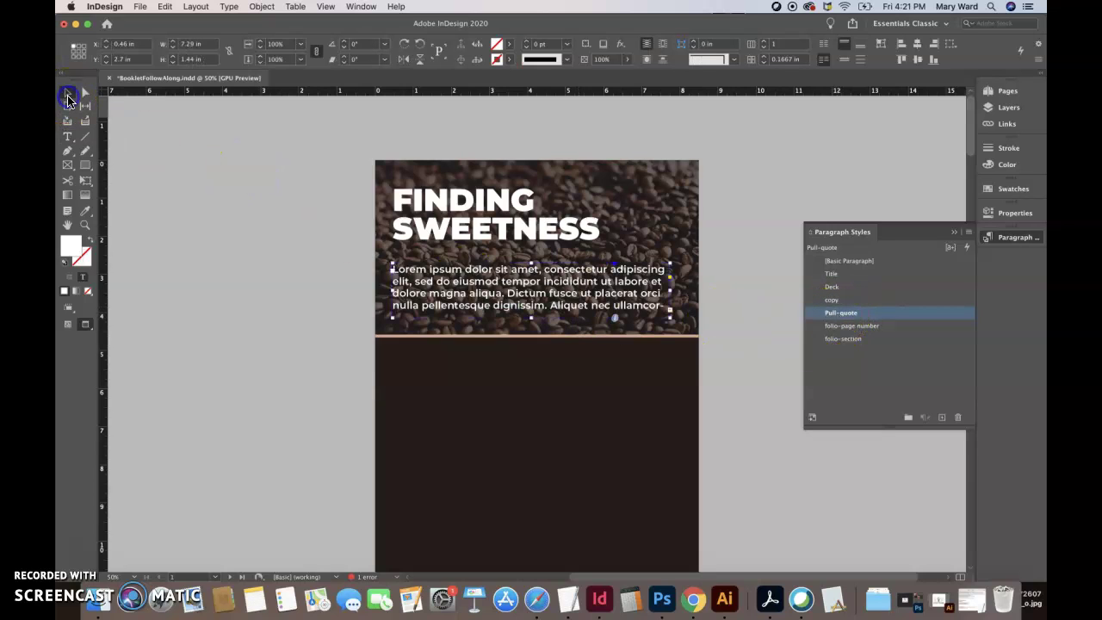
drag(529, 318, 530, 341)
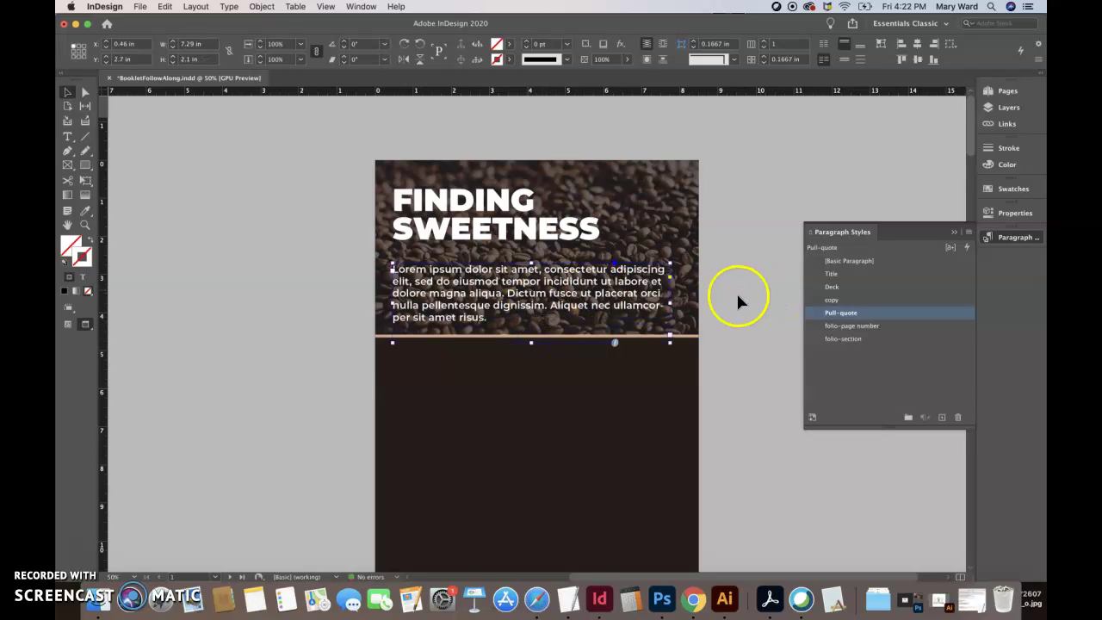
click(736, 297)
Step: Nudge the placeholder text frame up toward the title to about Y 2.51 in
click(592, 307)
key(Up)
key(Up)
key(Up)
key(Up)
key(Up)
key(Up)
key(Up)
key(Up)
key(Up)
key(Up)
key(Up)
key(Up)
key(Up)
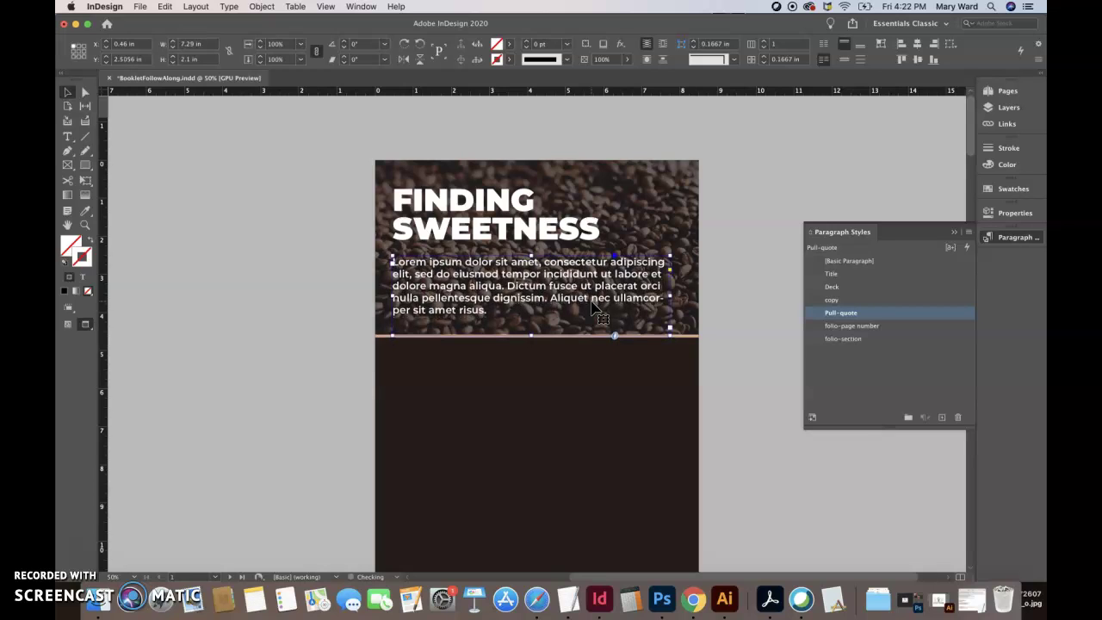
Step: Justify all the placeholder text below the title with its last line aligned left, and deselect the frame
double_click(508, 312)
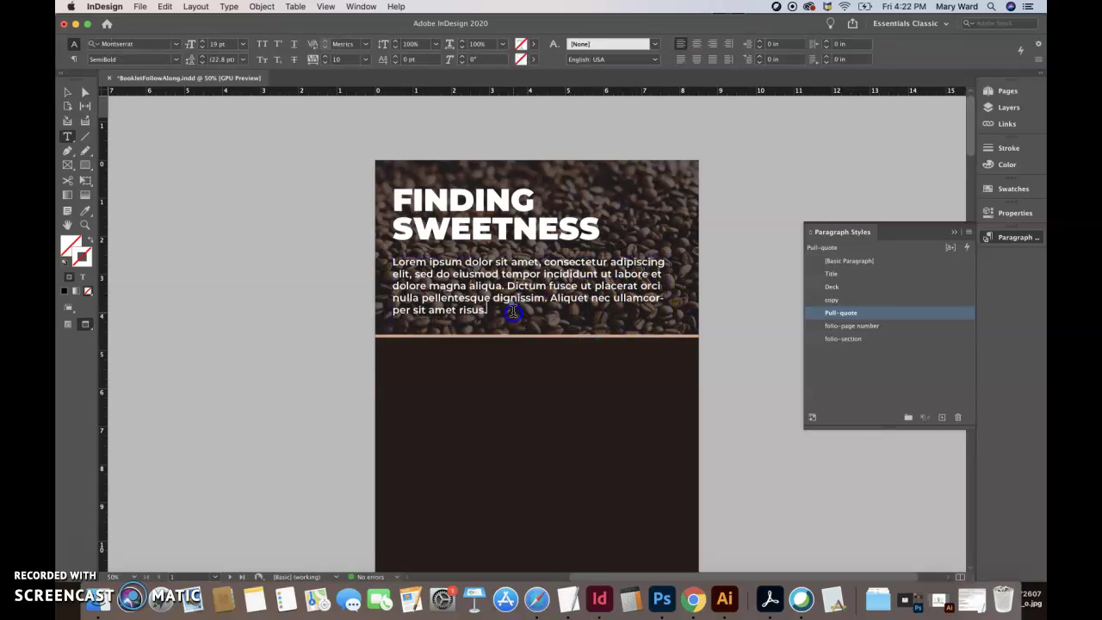
triple_click(496, 314)
right_click(497, 316)
key(Escape)
drag(487, 313, 378, 250)
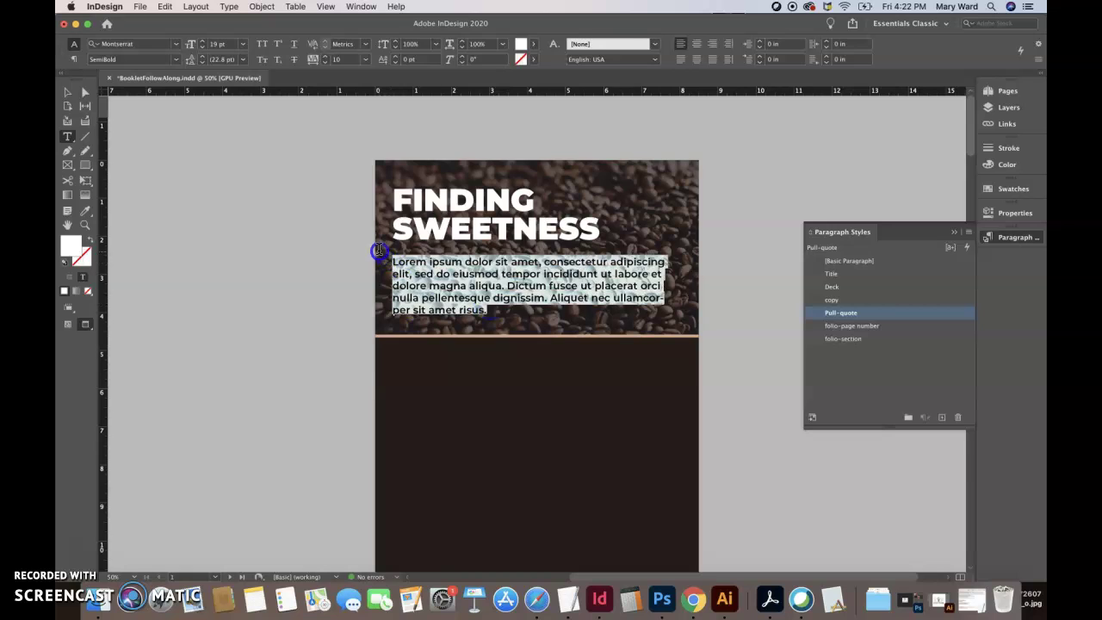
click(679, 61)
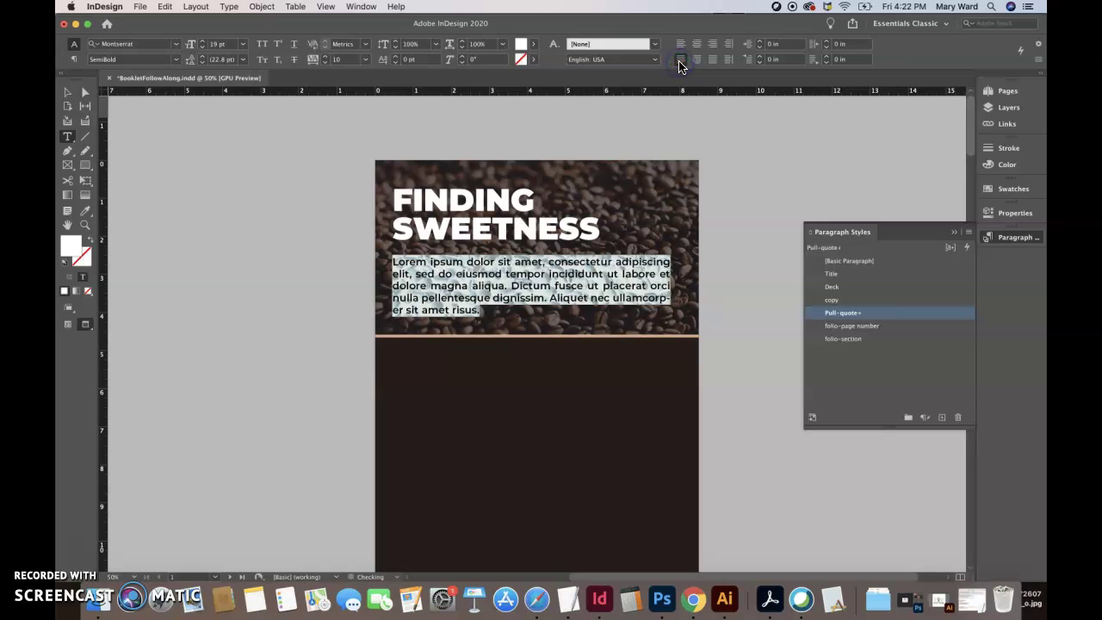
click(67, 92)
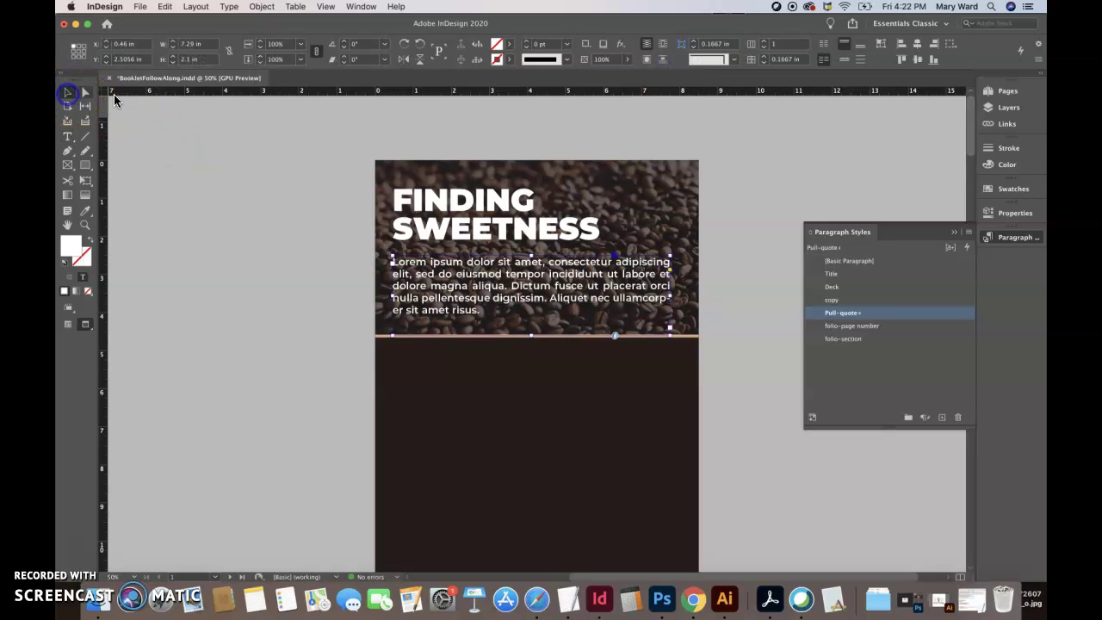
click(237, 186)
Step: Nudge the placeholder text and title frames together to the right, to about X 0.6 in
click(422, 296)
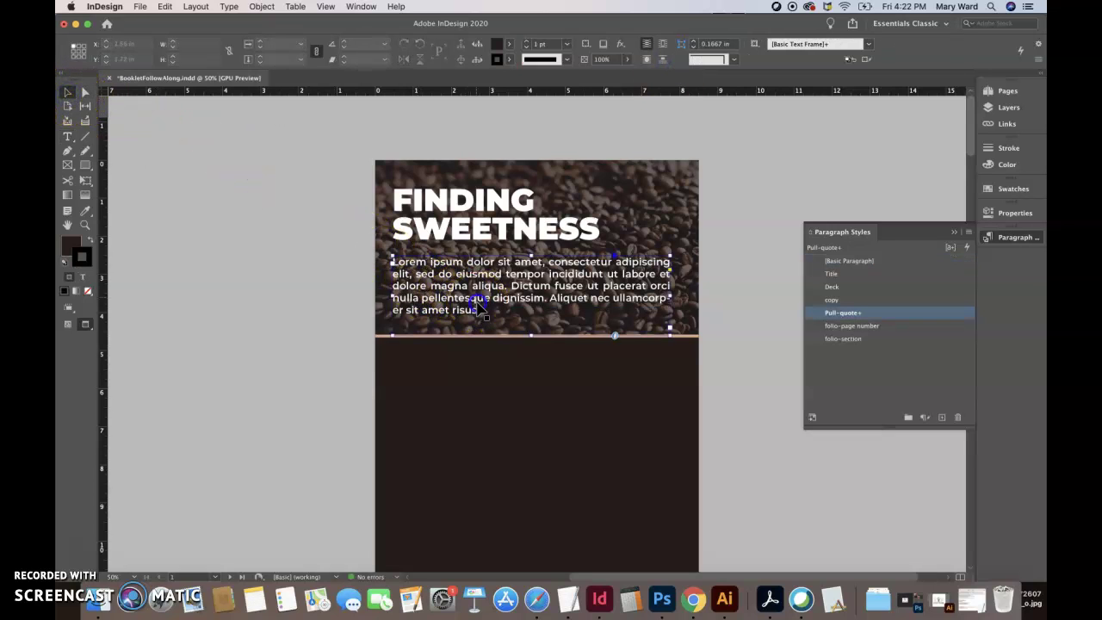
shift+click(469, 239)
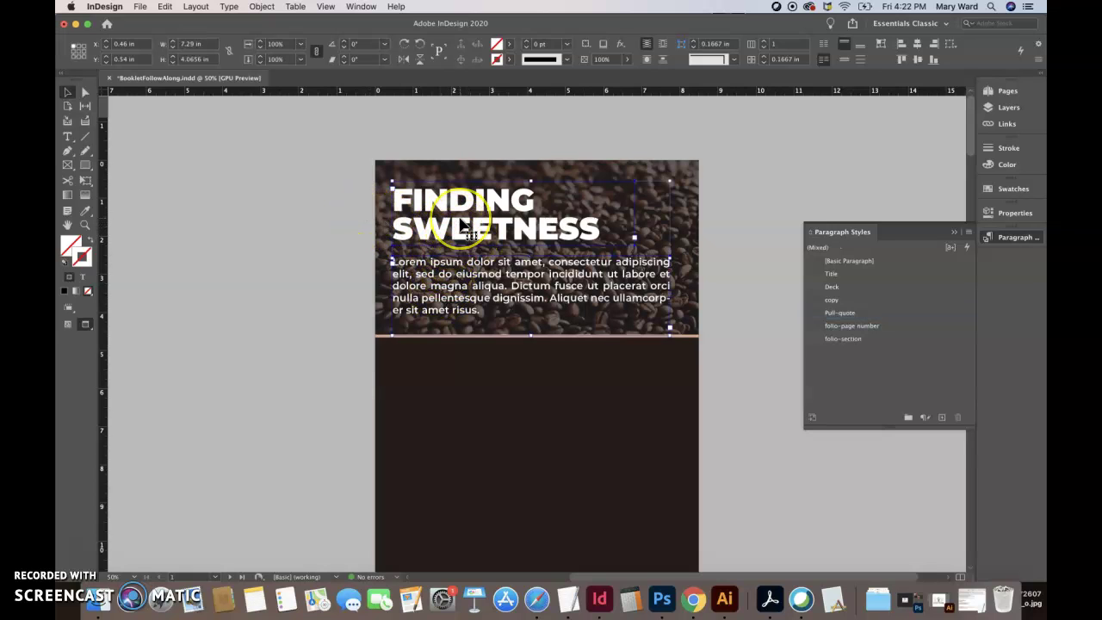
key(shift+Right)
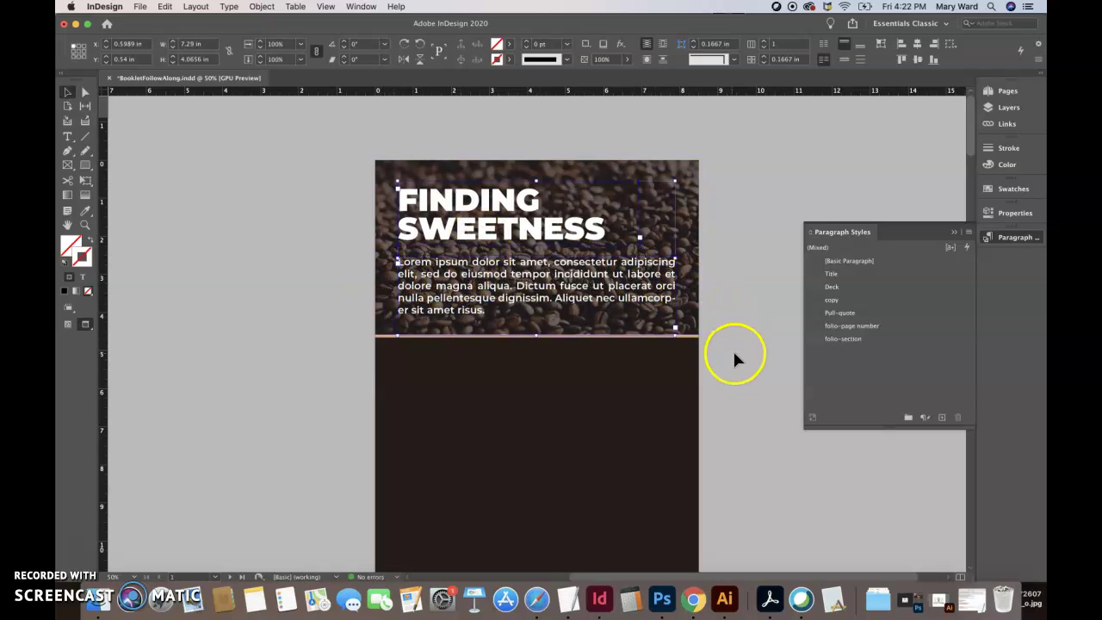
Step: Turn off hyphenation for the placeholder text frame below the title
click(663, 319)
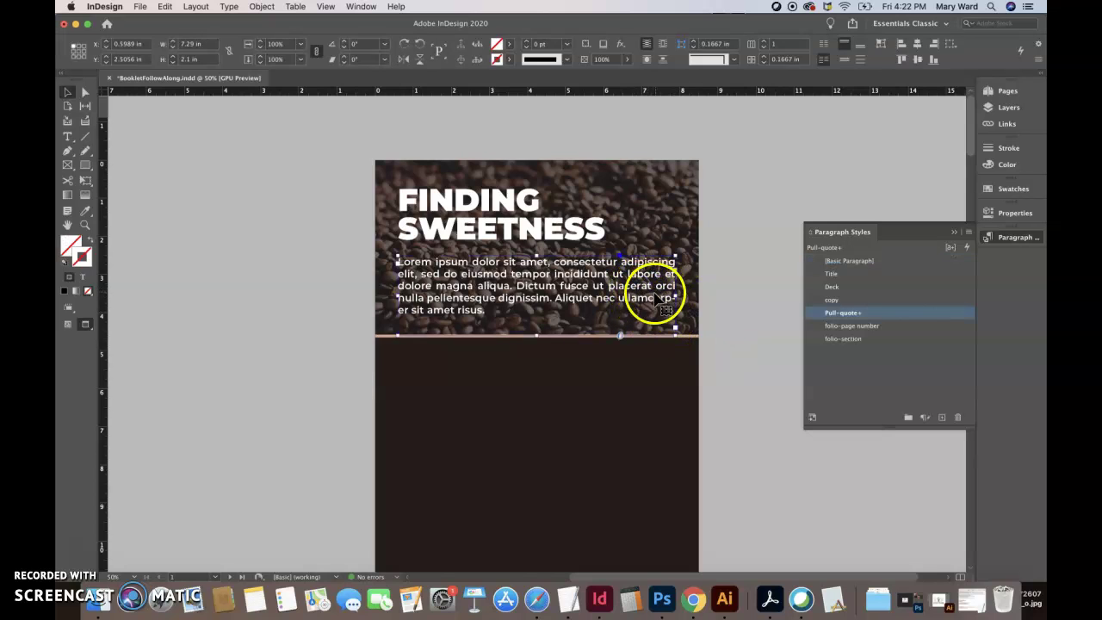
click(1012, 217)
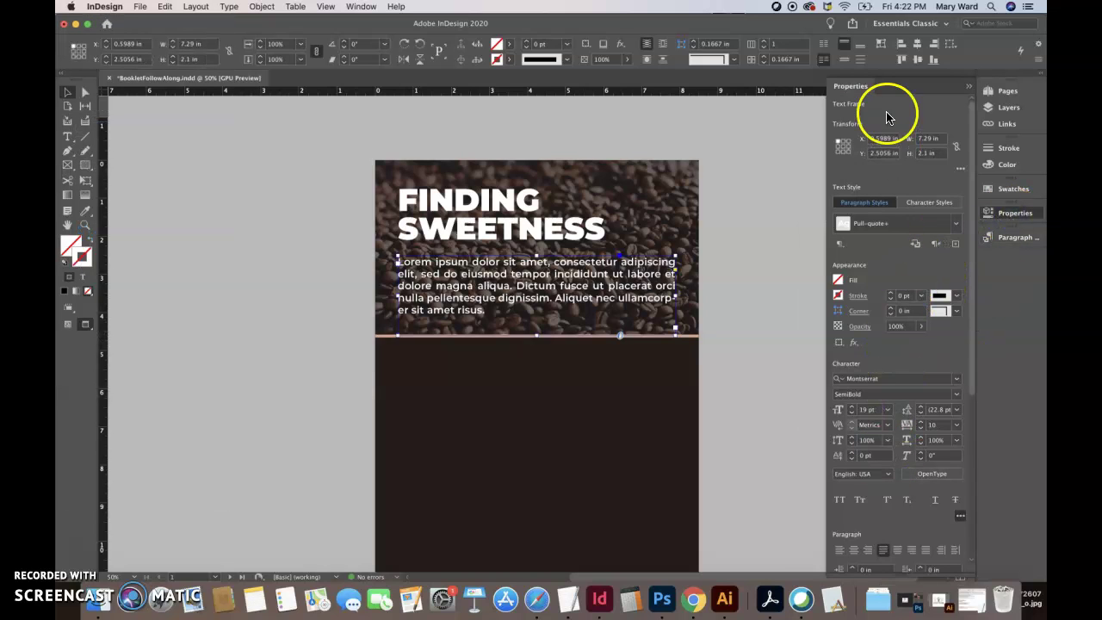
scroll(907, 452, down, 5)
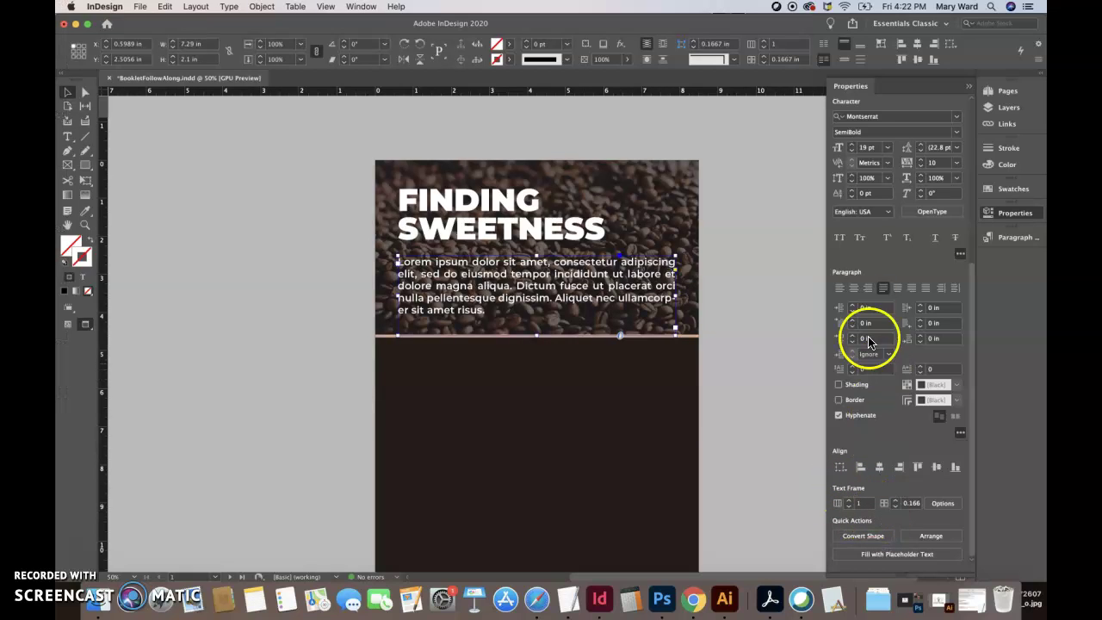
click(838, 417)
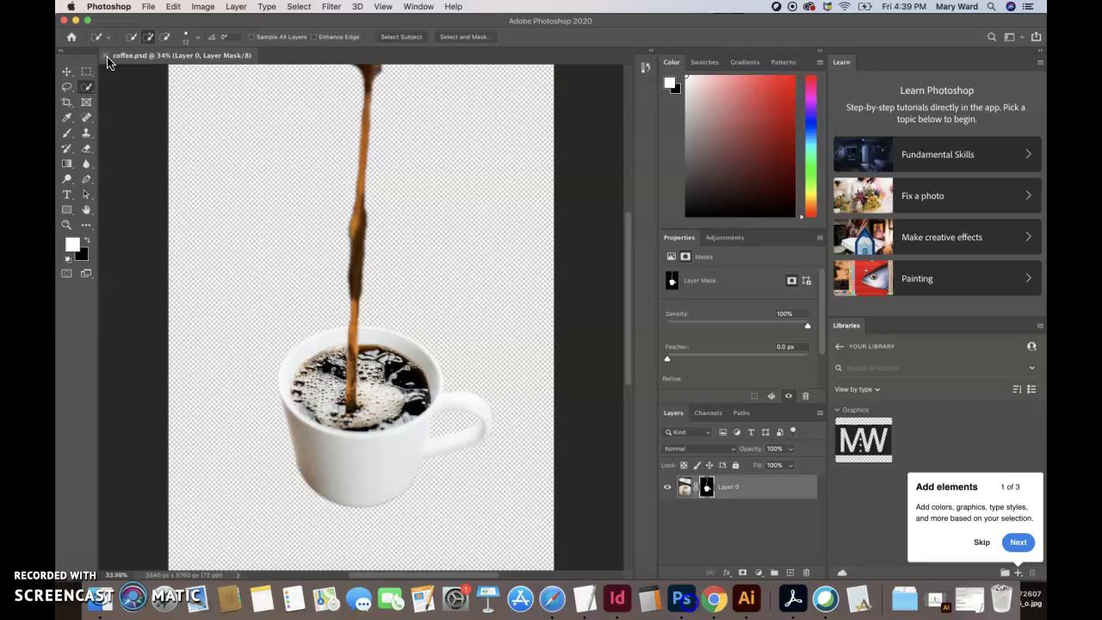
Step: In Photoshop, close coffee.psd and open coffeeMug.jpg from the Images folder
click(106, 56)
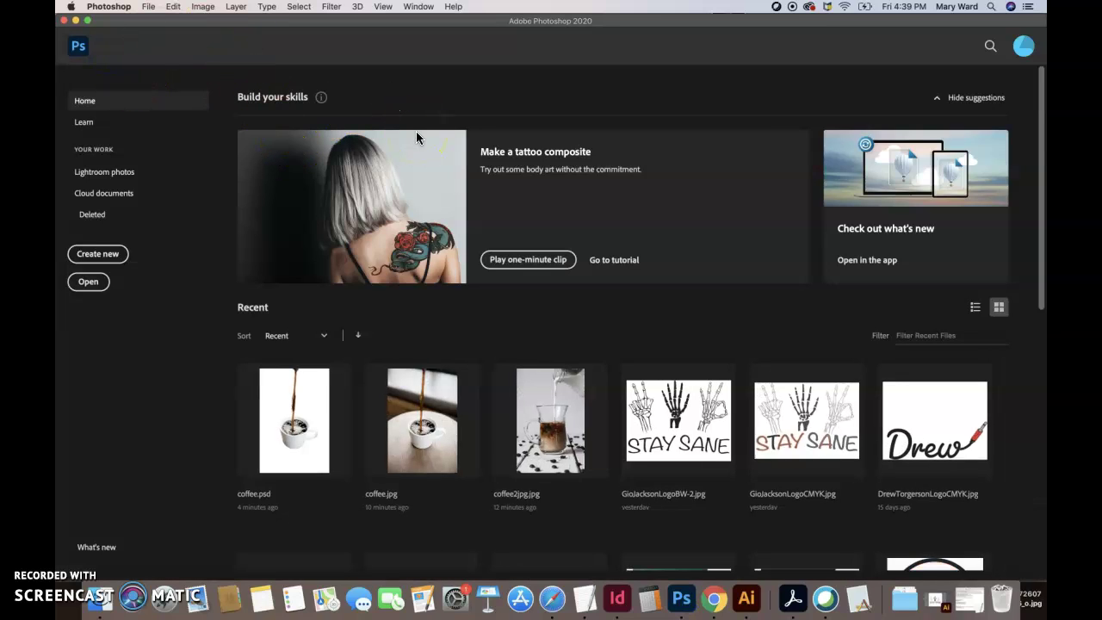
click(148, 7)
click(162, 31)
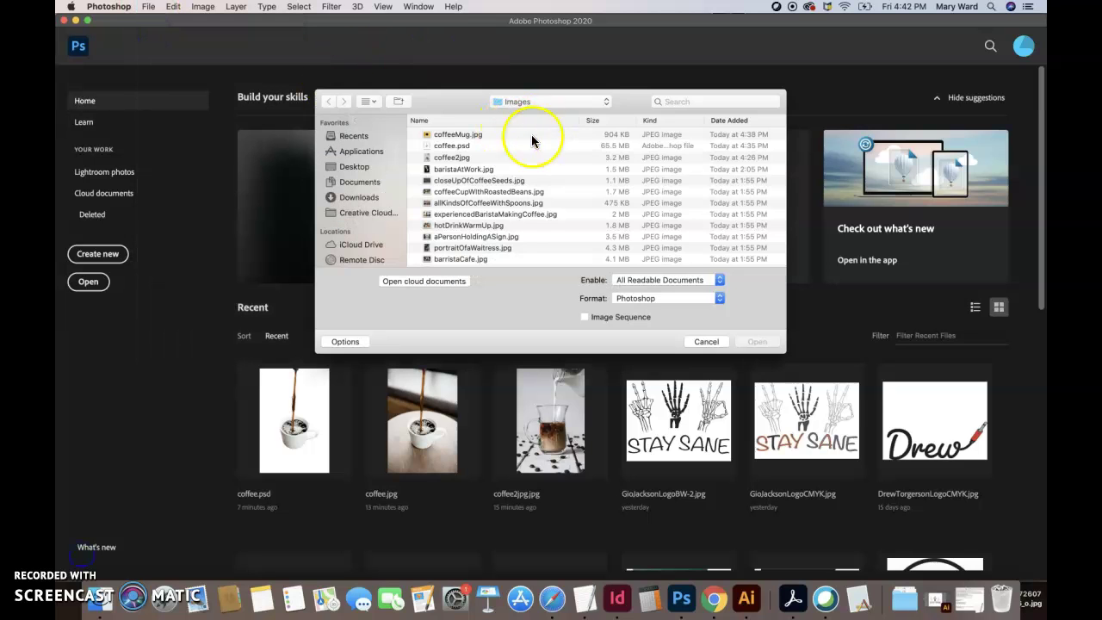
click(456, 134)
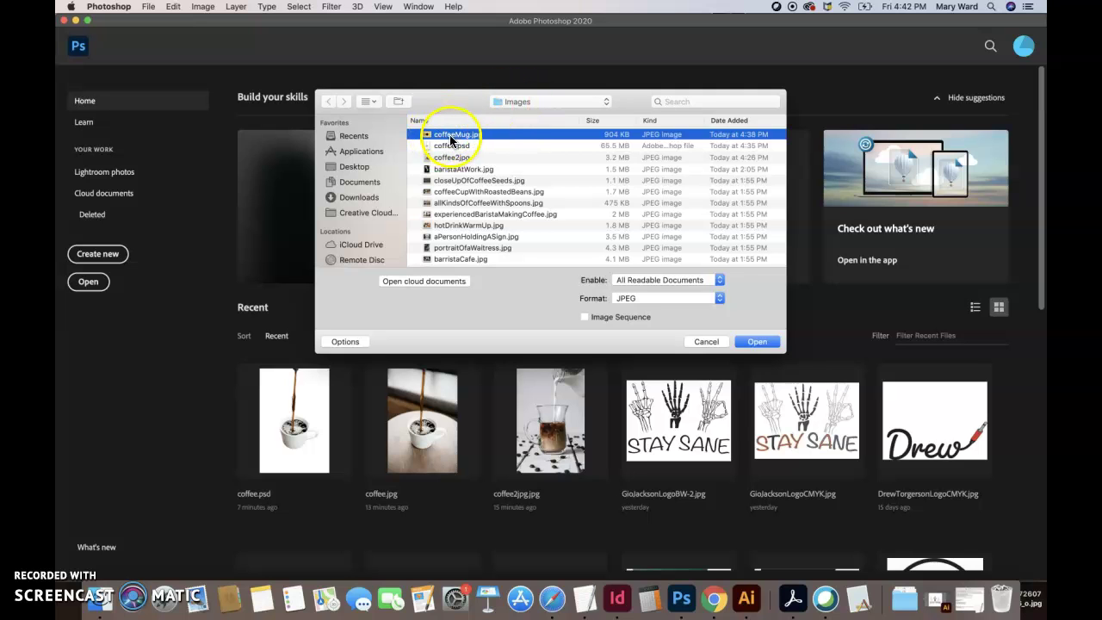
click(760, 342)
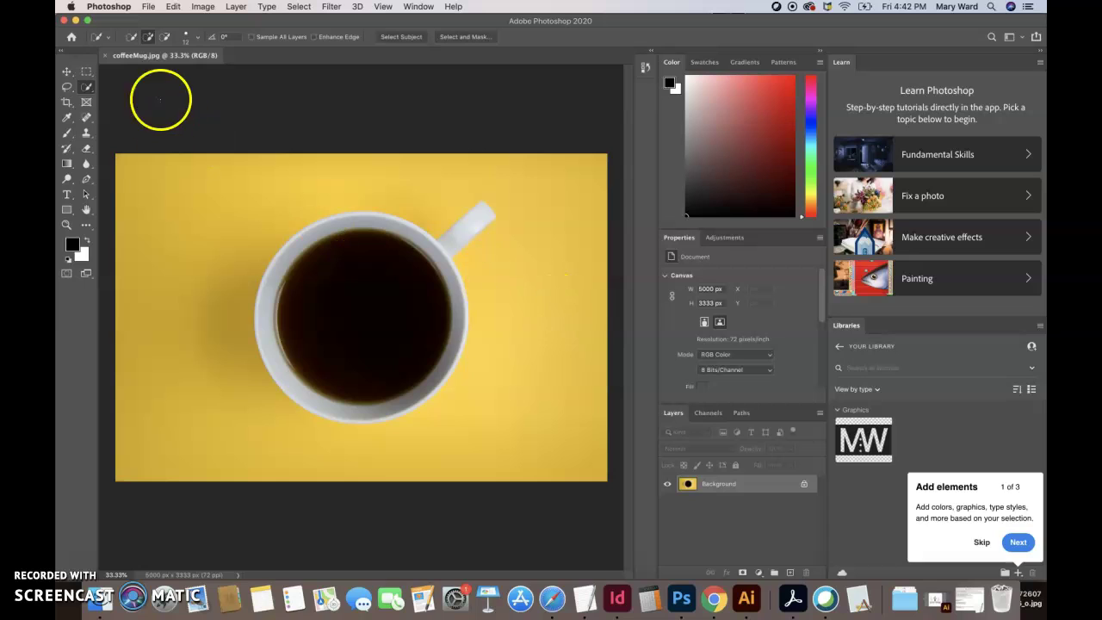
Step: Try to select the yellow background around the mug with the Magic Wand tool
mouse_move(86, 88)
mouse_down()
mouse_move(120, 99)
mouse_move(89, 88)
mouse_move(117, 114)
mouse_up()
click(185, 175)
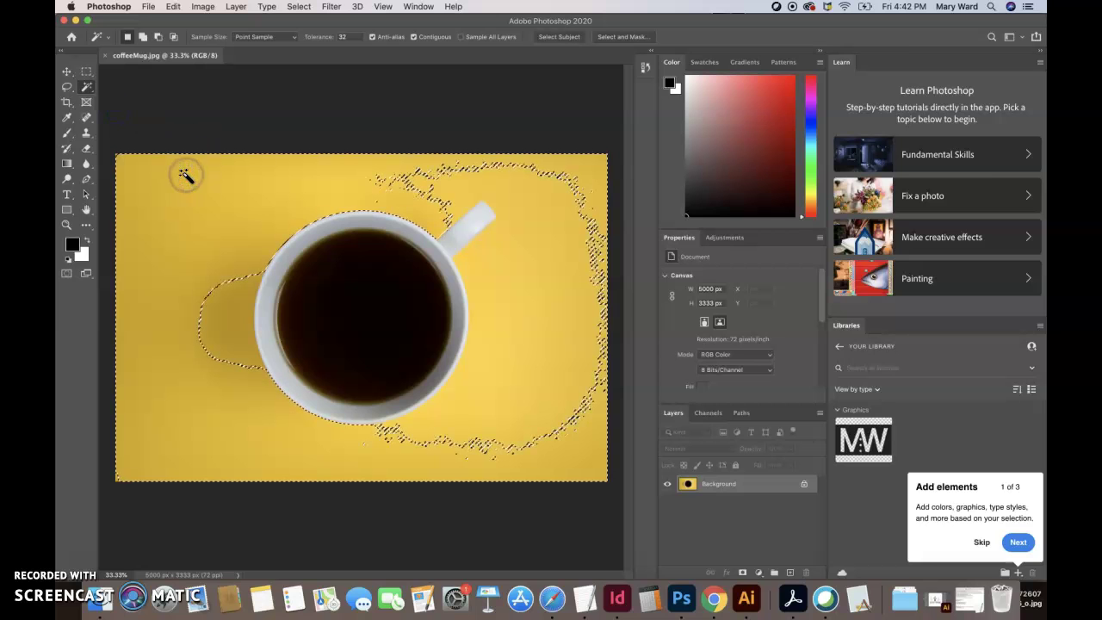
click(217, 289)
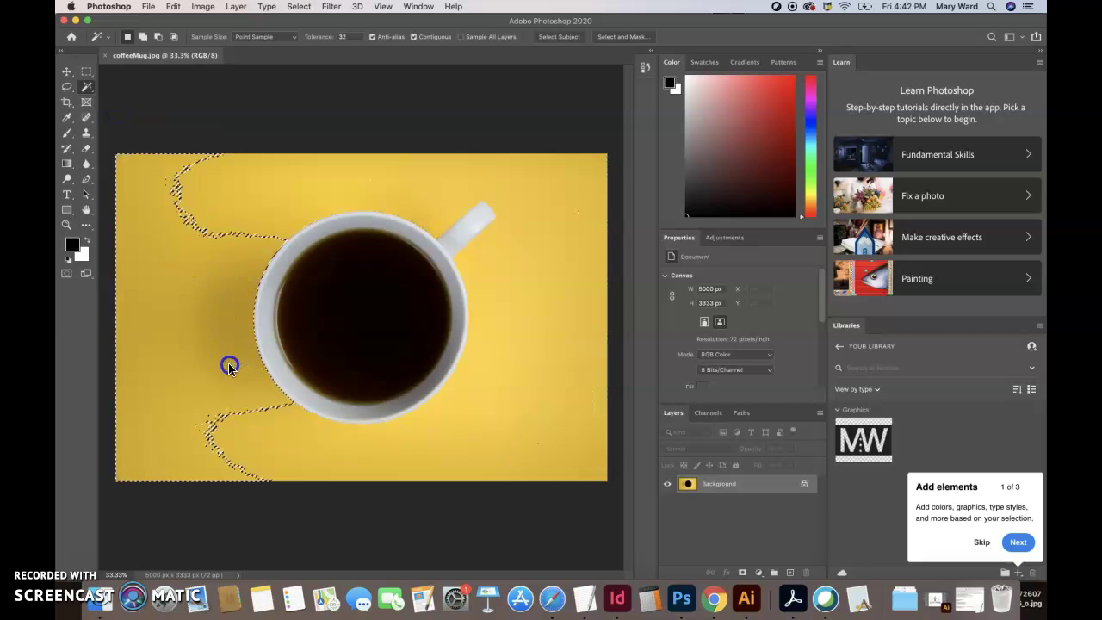
Step: Select the yellow background with the Quick Selection tool and invert the selection so only the mug is selected
drag(86, 89, 123, 101)
mouse_move(199, 187)
mouse_down()
mouse_move(180, 209)
mouse_move(545, 166)
mouse_move(573, 231)
mouse_move(539, 360)
mouse_move(514, 398)
mouse_move(473, 422)
mouse_move(334, 453)
mouse_up()
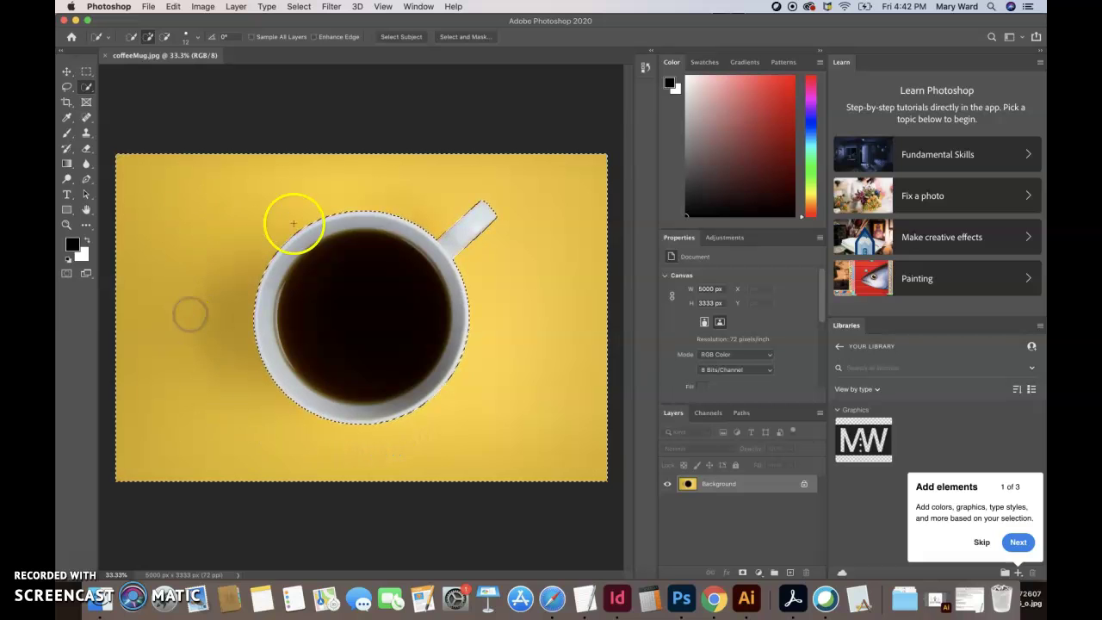
click(297, 6)
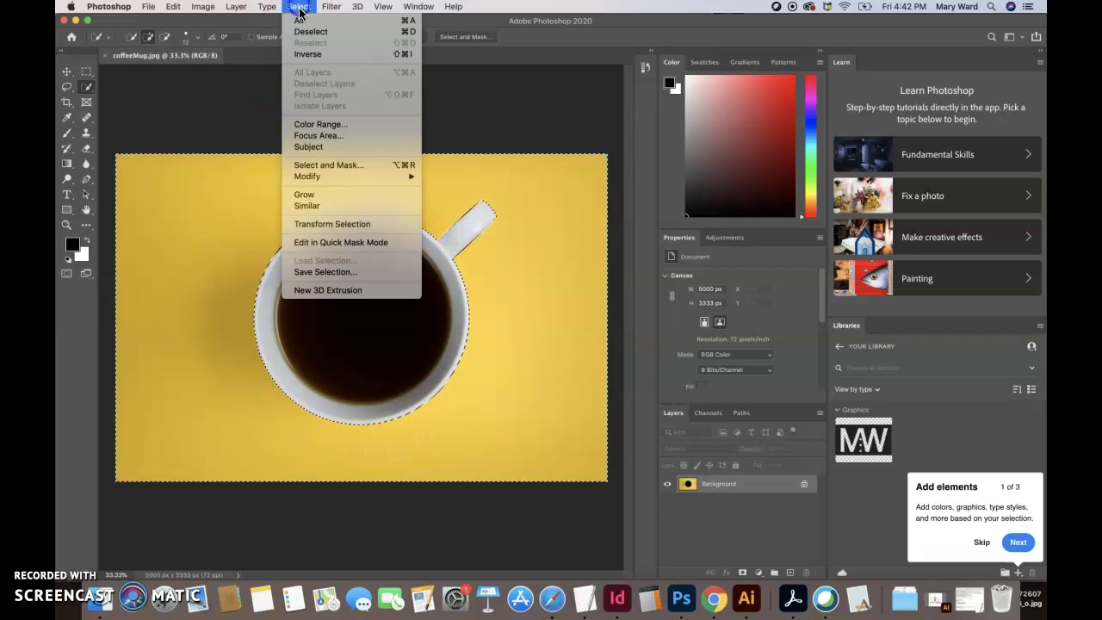
click(306, 51)
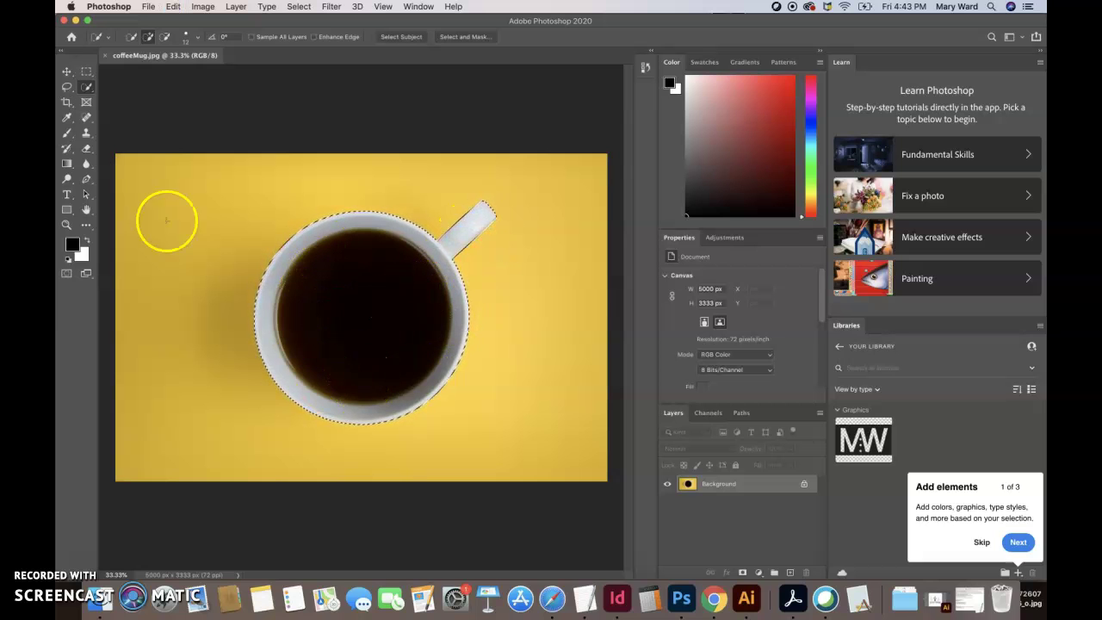
Step: Create a new 2462 x 2279 px document at 72 ppi from the Clipboard preset and paste the copied mug into it
click(148, 7)
click(153, 20)
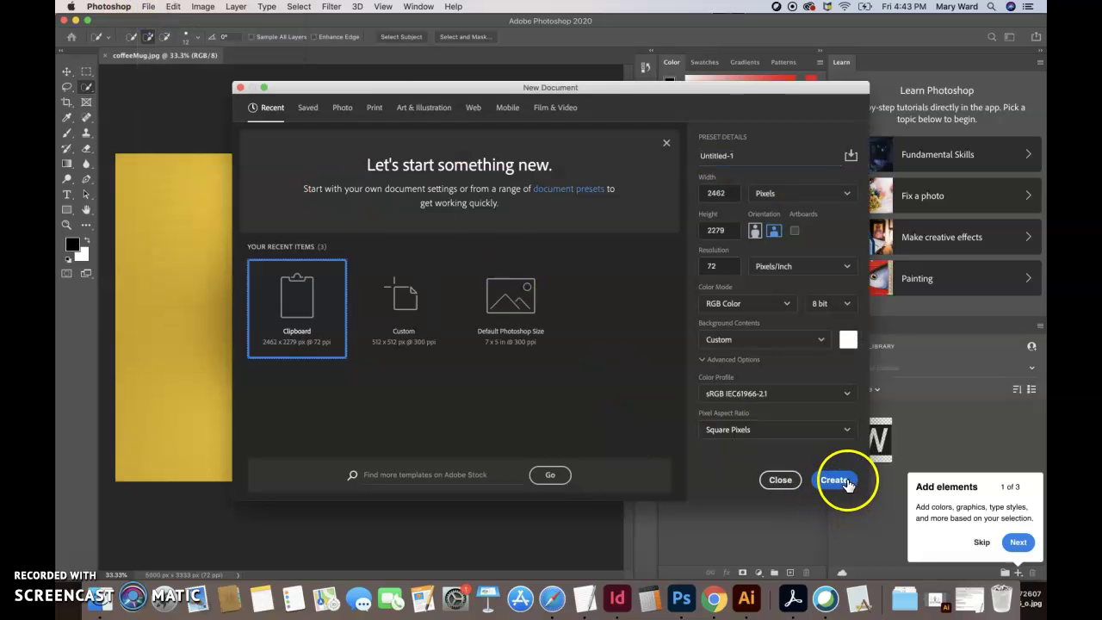
click(845, 480)
key(super+v)
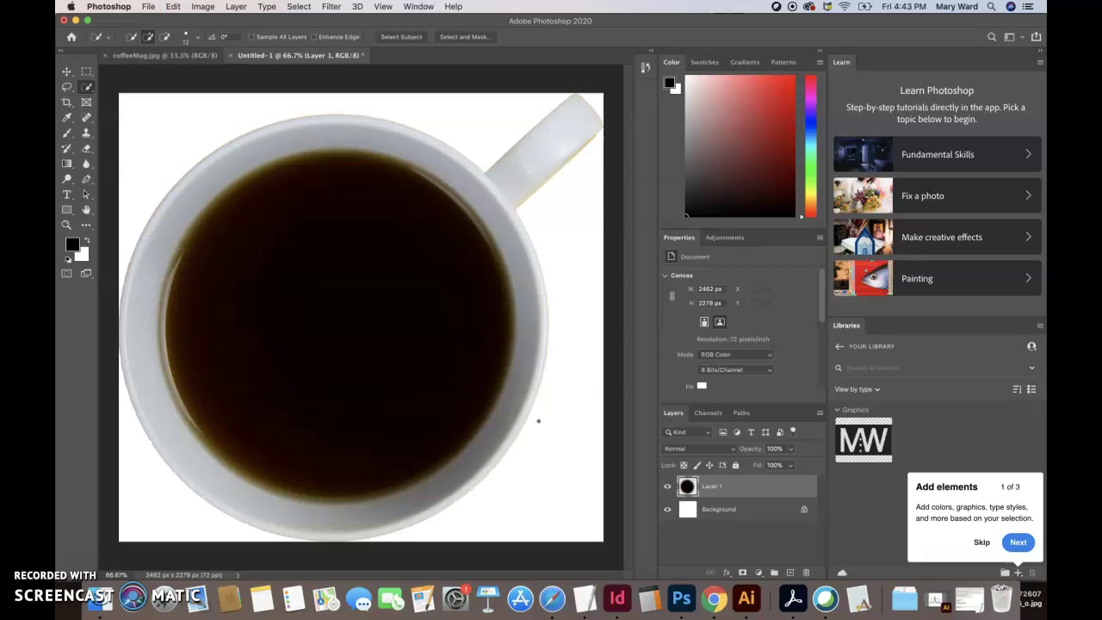
Step: Hide and delete the white Background layer behind the mug cutout
click(668, 511)
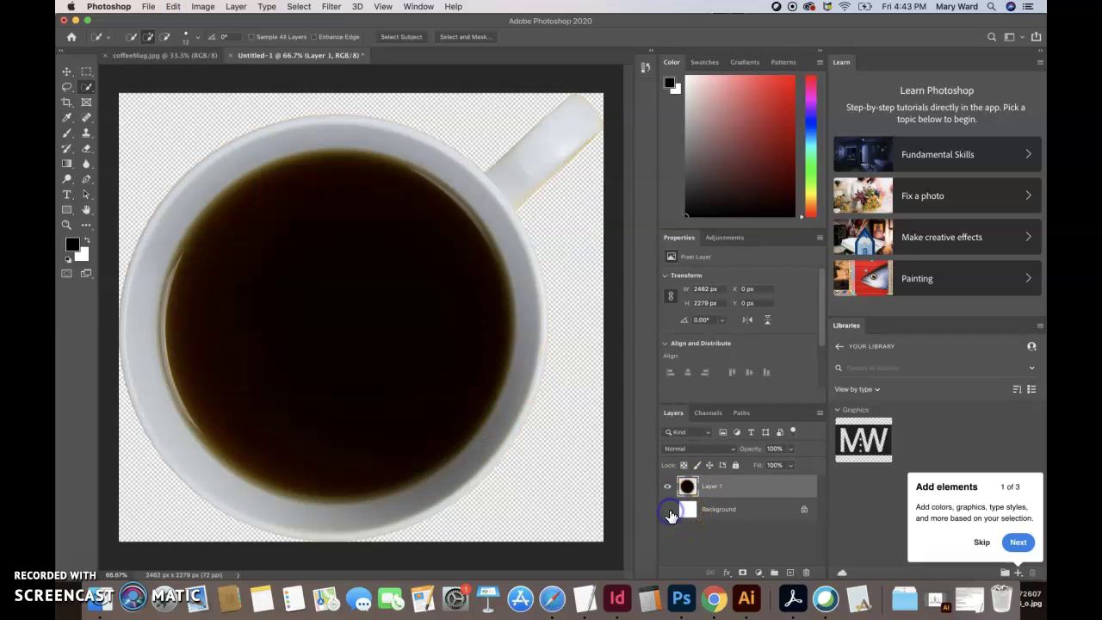
drag(728, 511, 803, 571)
drag(728, 487, 702, 502)
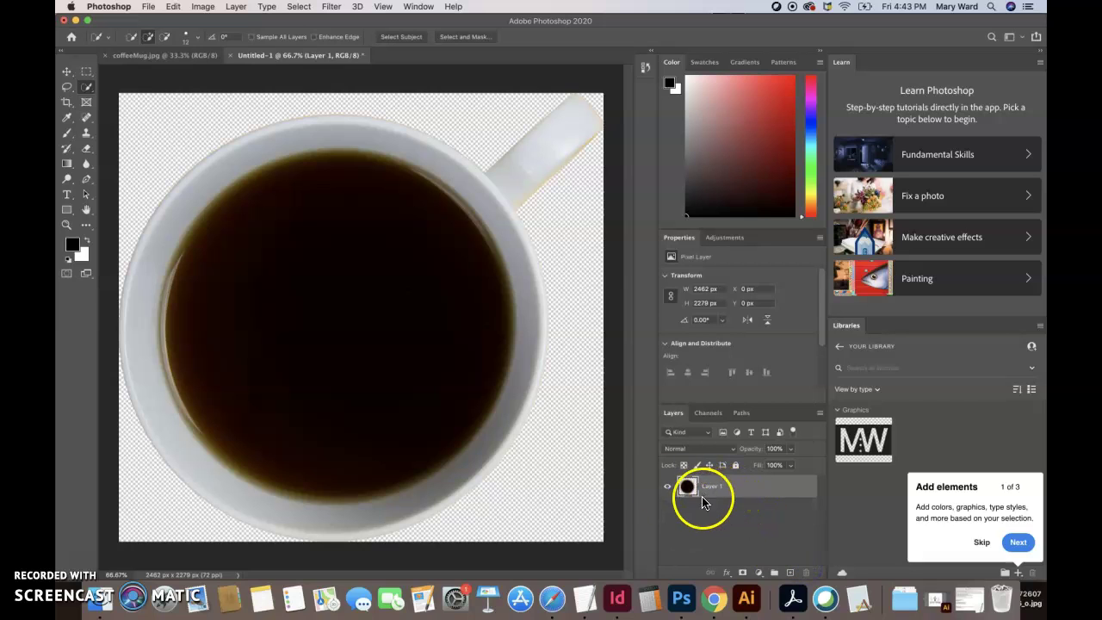
Step: Save the mug cutout in Photoshop format as coffeeMug.psd in the Images folder with Maximize Compatibility on, and switch to InDesign
click(147, 6)
click(155, 142)
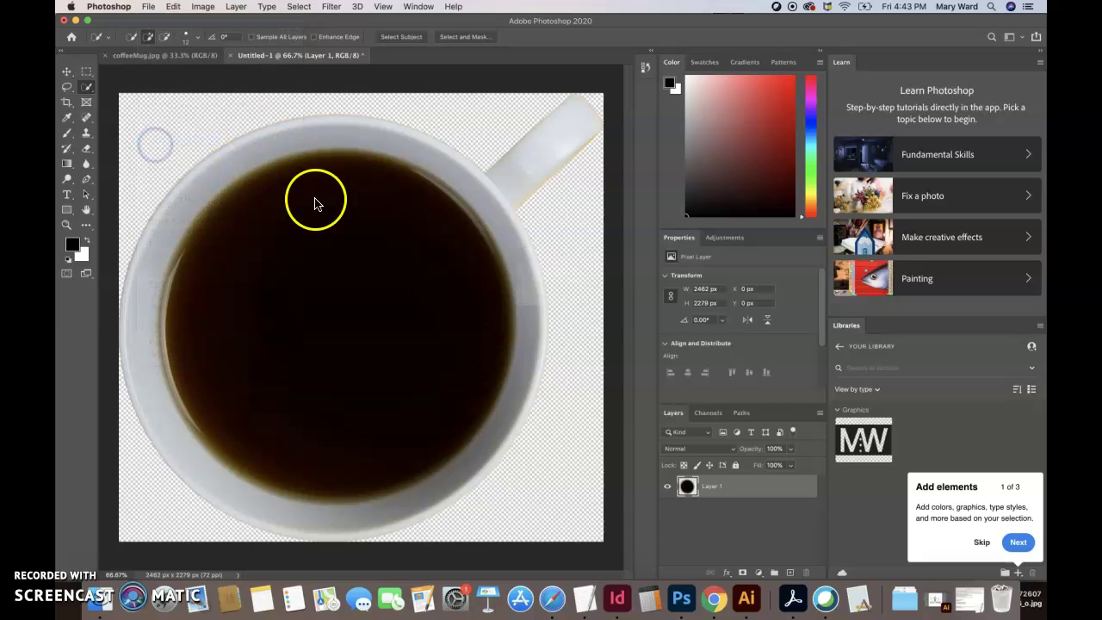
click(438, 144)
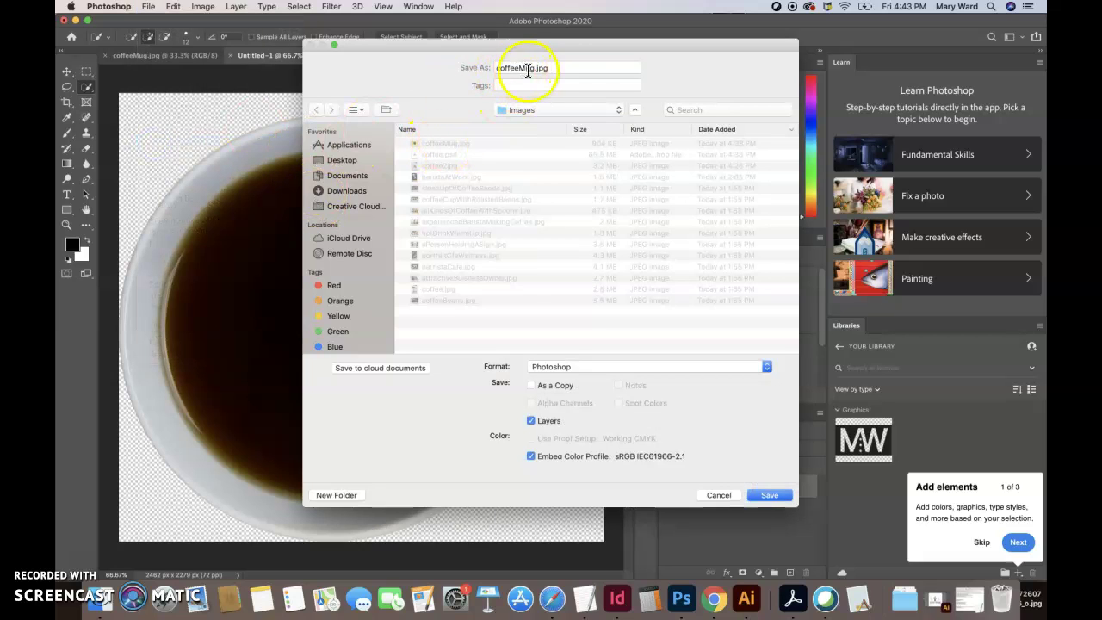
click(563, 367)
click(564, 366)
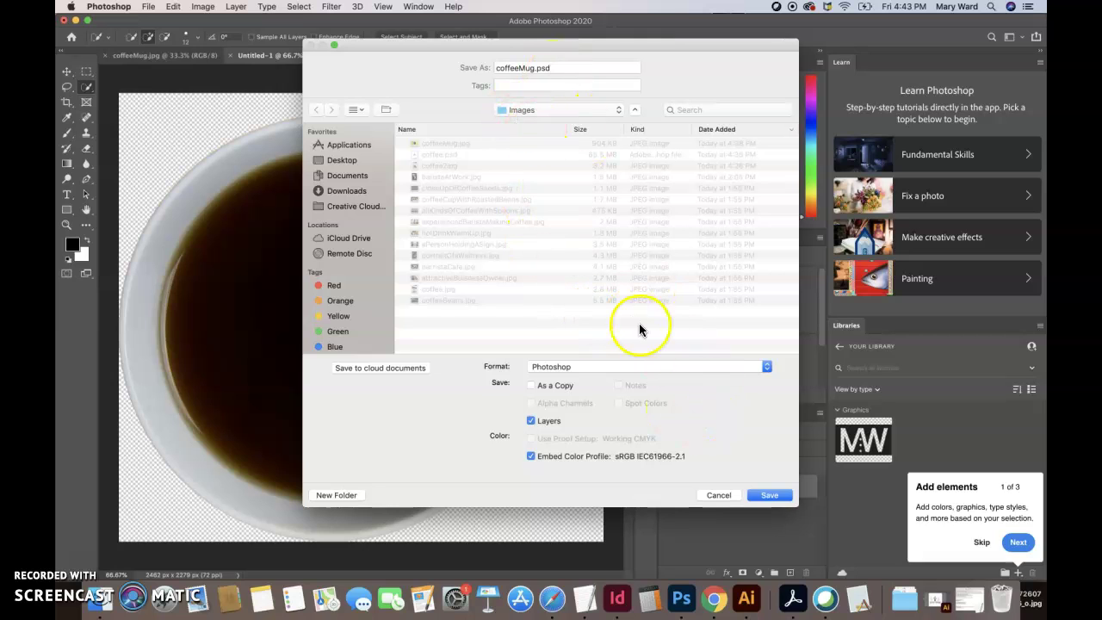
click(769, 494)
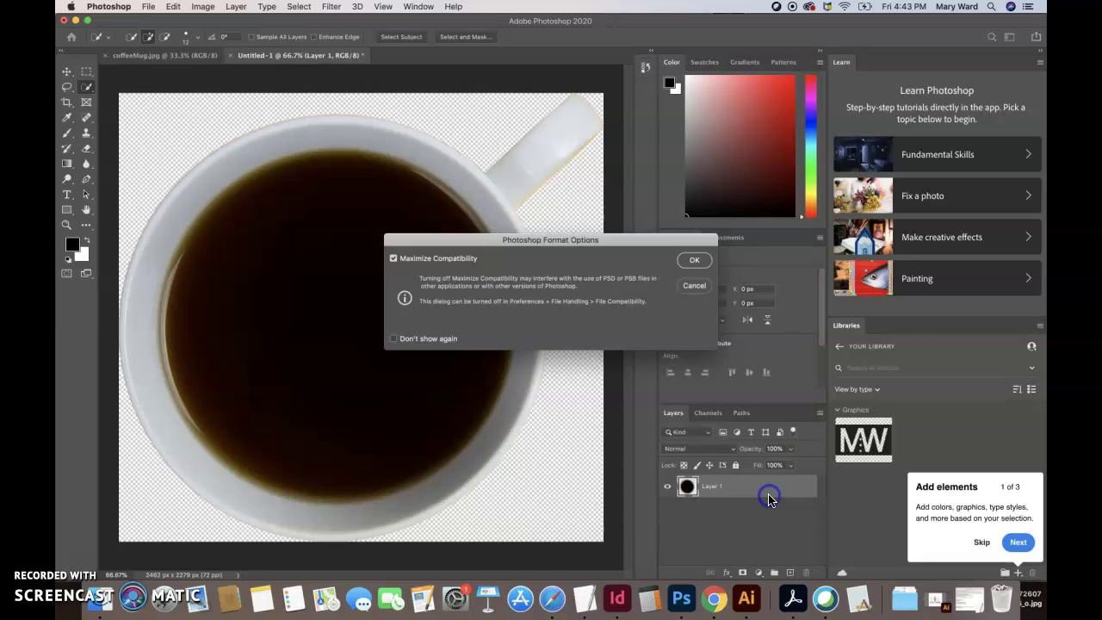
click(693, 259)
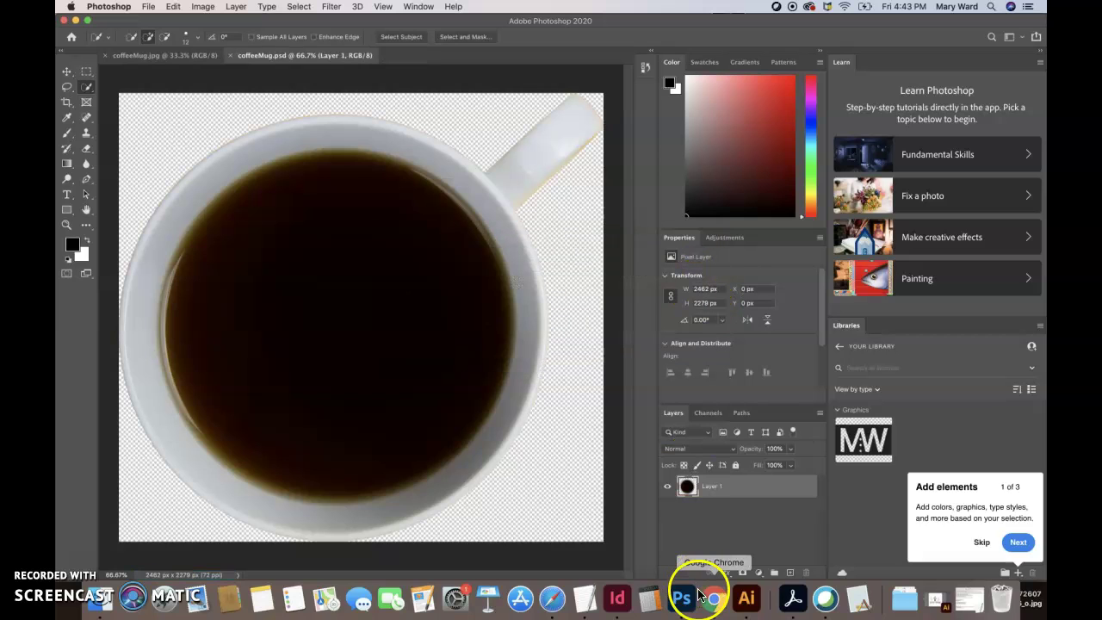
click(617, 598)
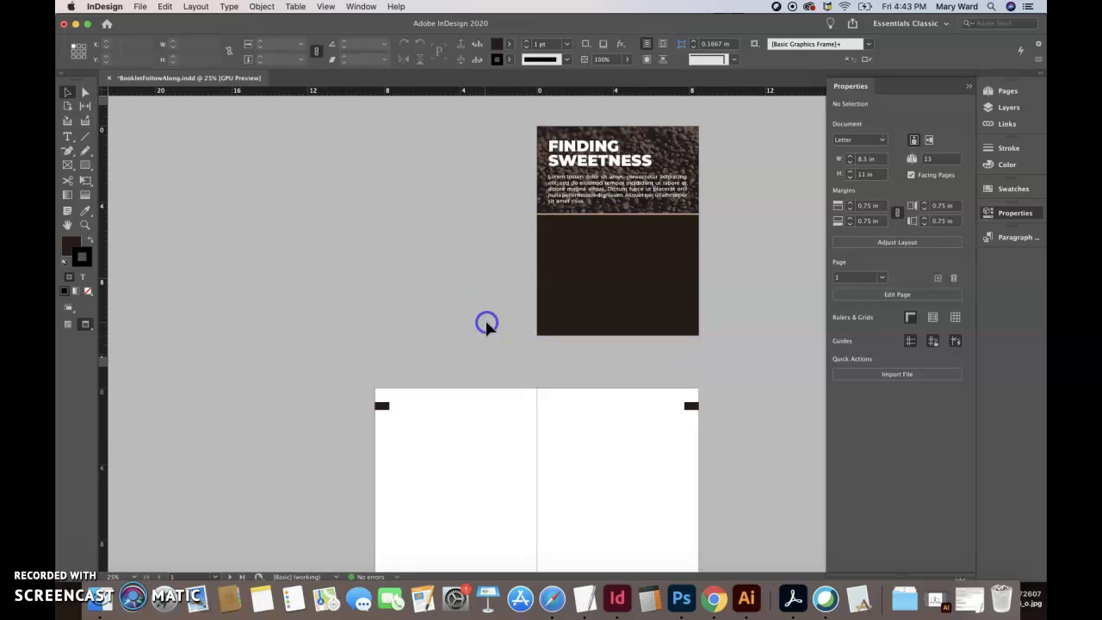
Step: Try placing coffeeMug.jpg from the Images folder at full size, starting on the pasteboard beside the cover page
click(139, 6)
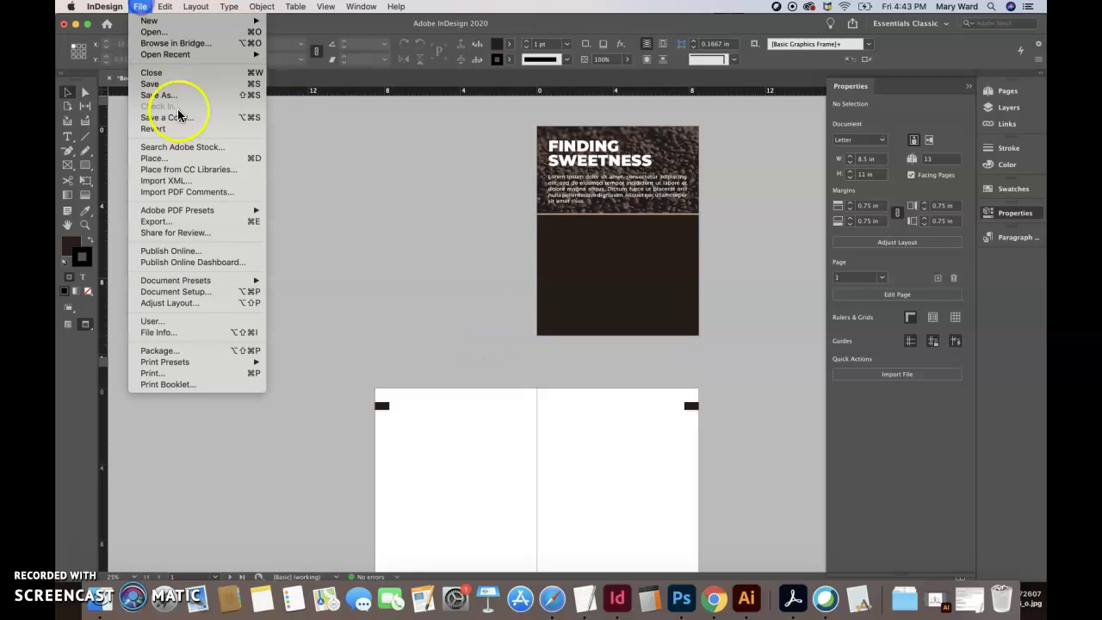
click(155, 158)
click(458, 164)
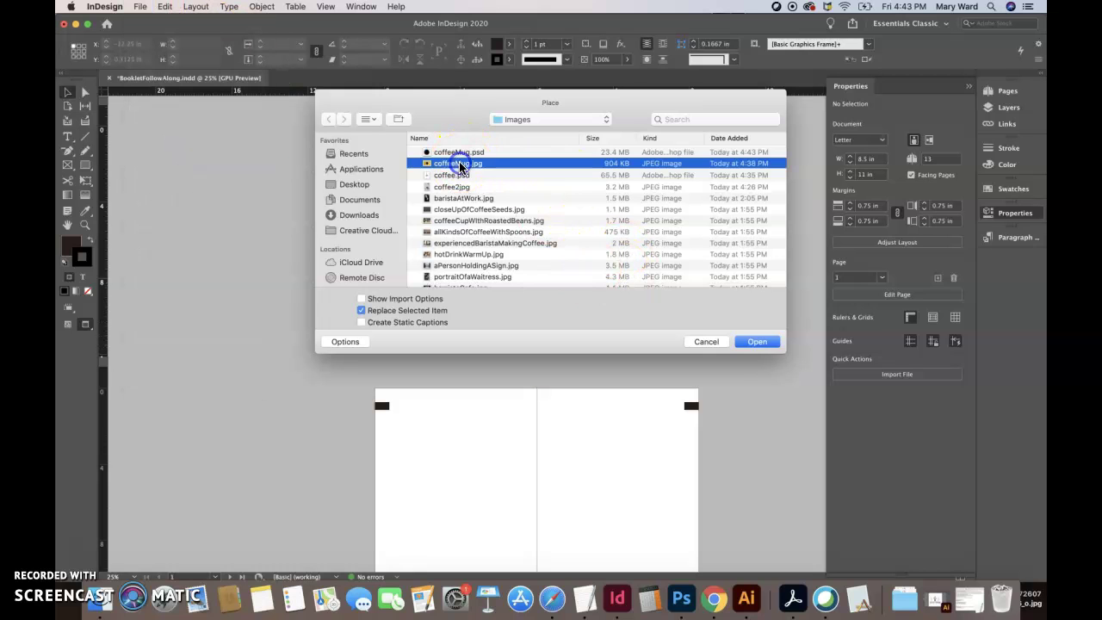
click(757, 342)
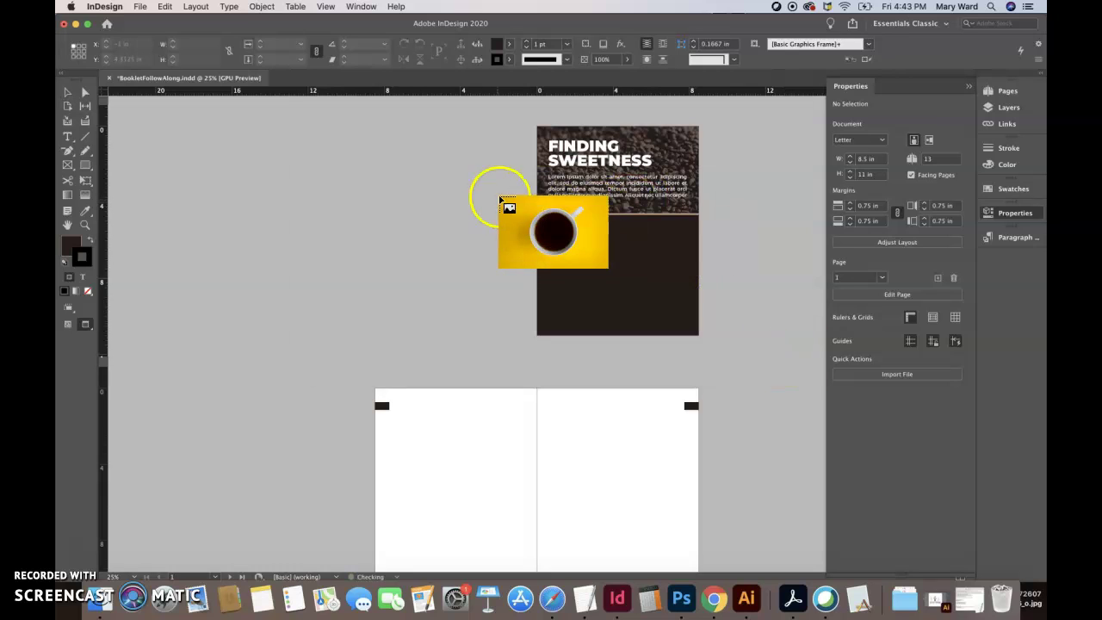
drag(478, 176, 479, 176)
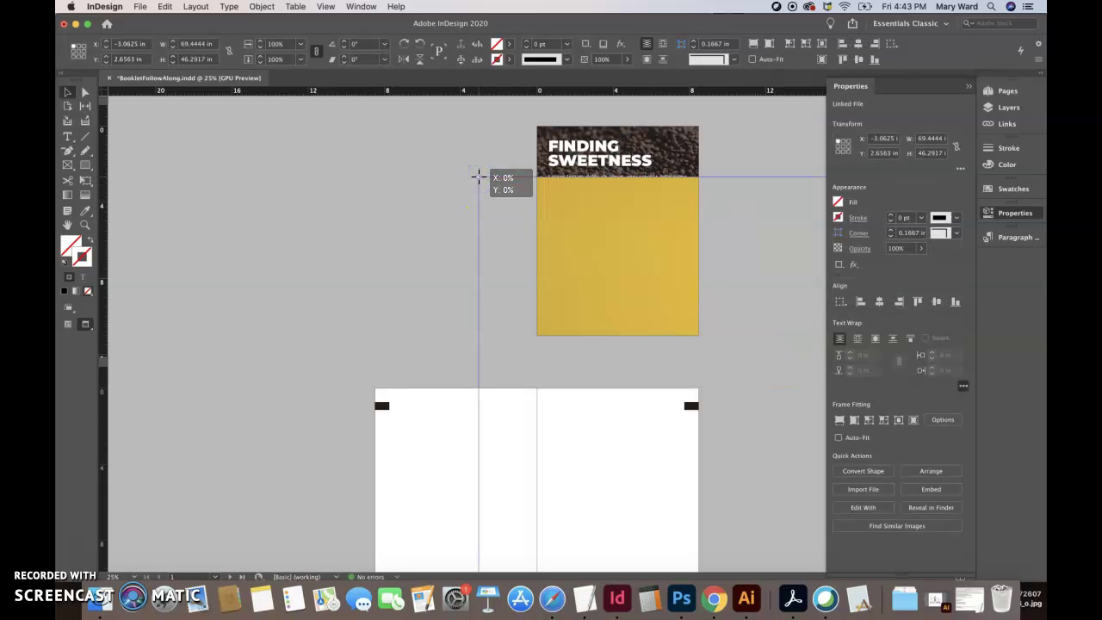
Step: Place coffeeMug.psd from the Images folder at full size, starting beside the cover page
click(140, 6)
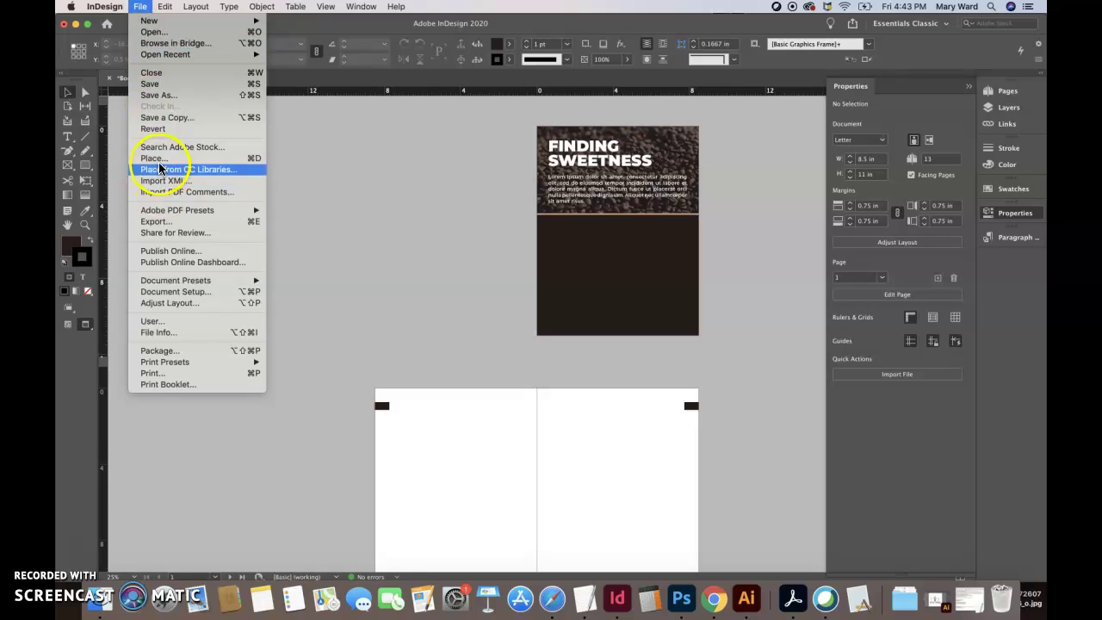
click(157, 159)
click(460, 152)
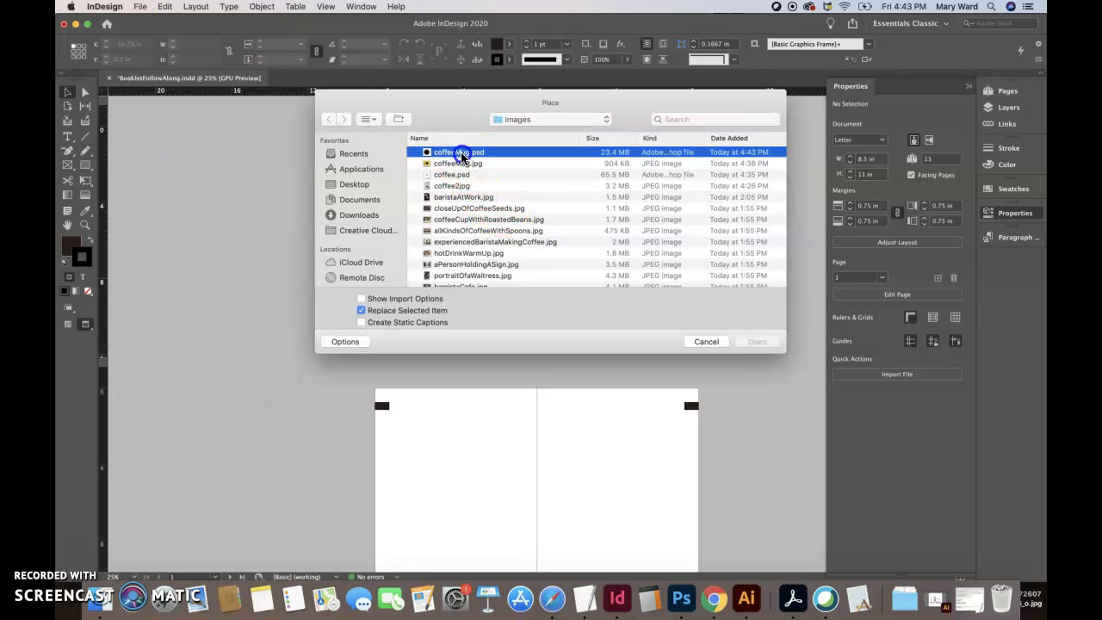
click(755, 341)
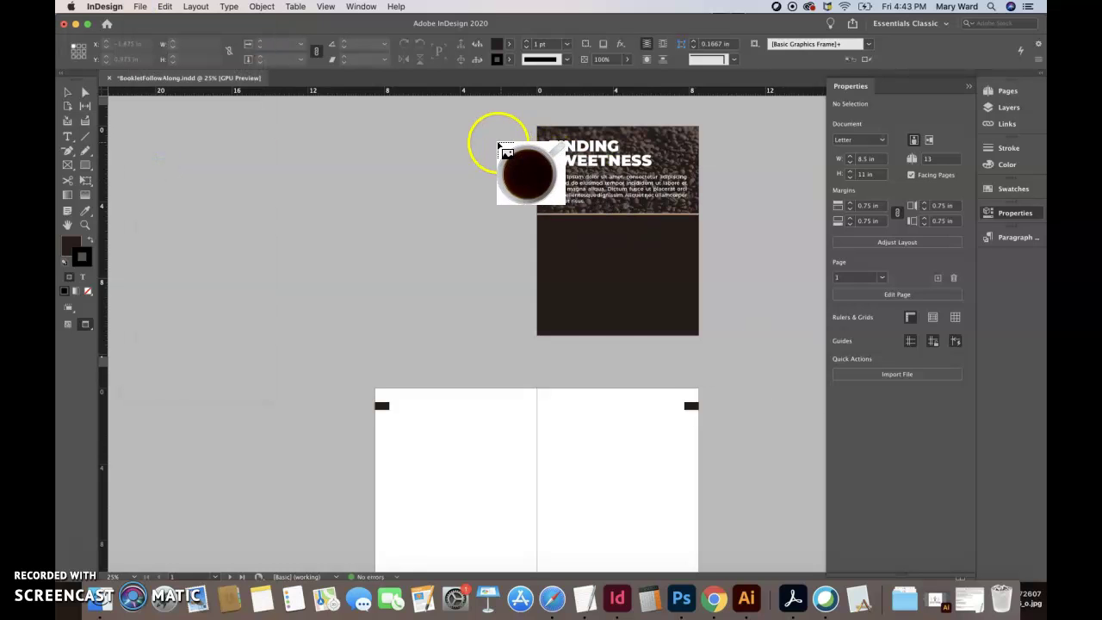
click(498, 143)
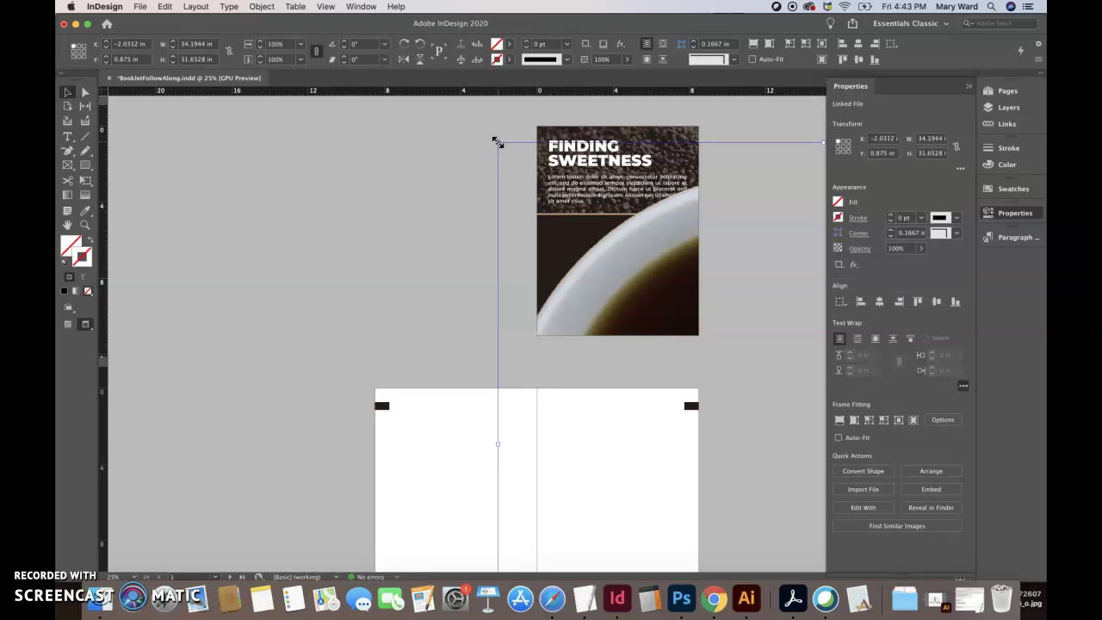
Step: Scale the mug image with the Free Transform tool to about 5.99 x 5.55 in and move it over the cover's dark block
key(super+minus)
key(super+minus)
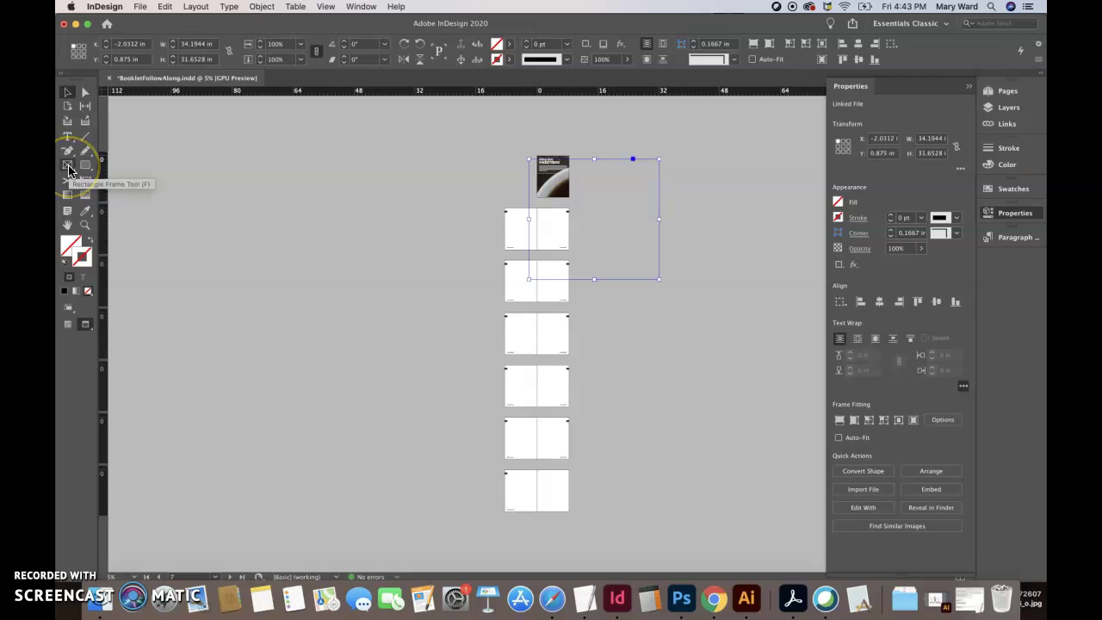
click(81, 182)
drag(663, 282, 560, 202)
key(super+equal)
key(super+equal)
key(super+equal)
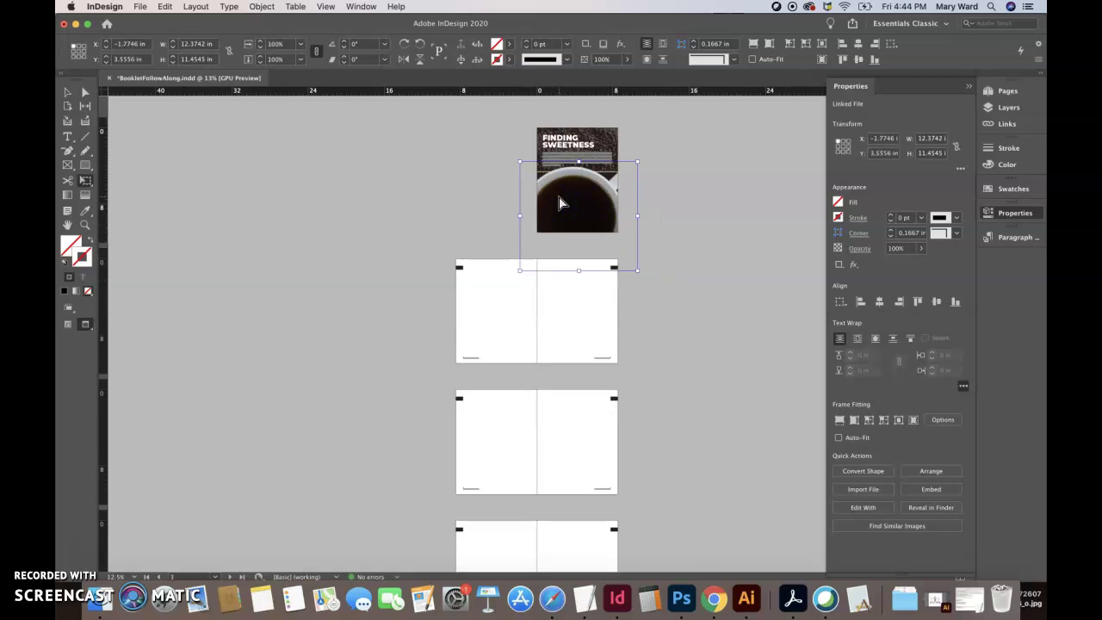
drag(778, 113, 521, 349)
drag(462, 367, 571, 302)
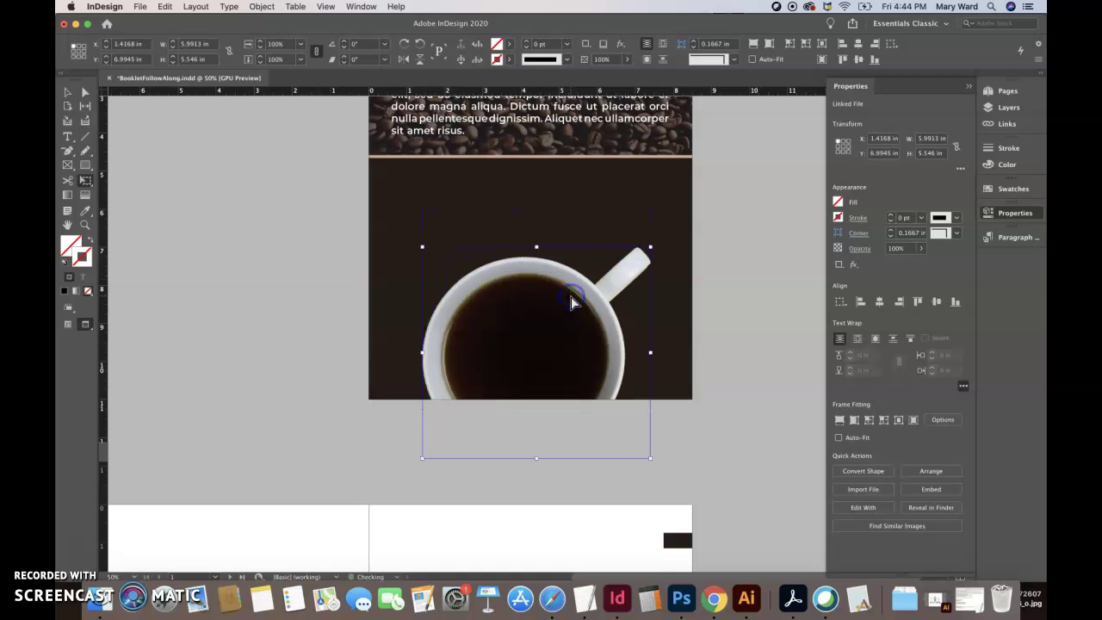
Step: Move the mug up and slightly right to about X 1.58 in, Y 5.01 in, entirely inside the dark block, and deselect it
scroll(571, 302, up, 3)
scroll(572, 302, down, 4)
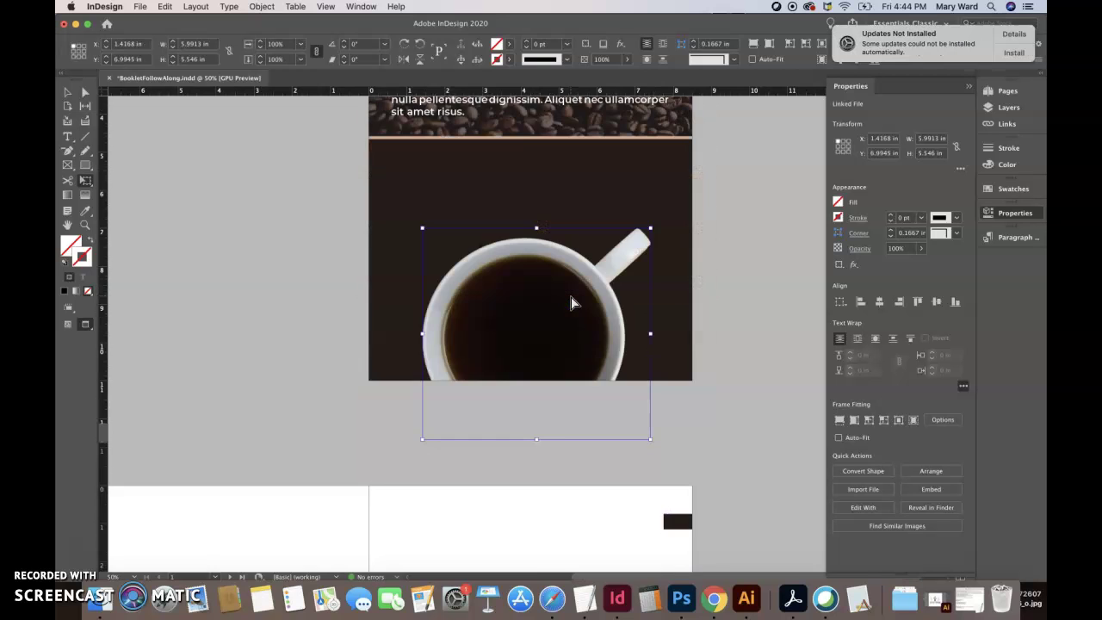
key(super+minus)
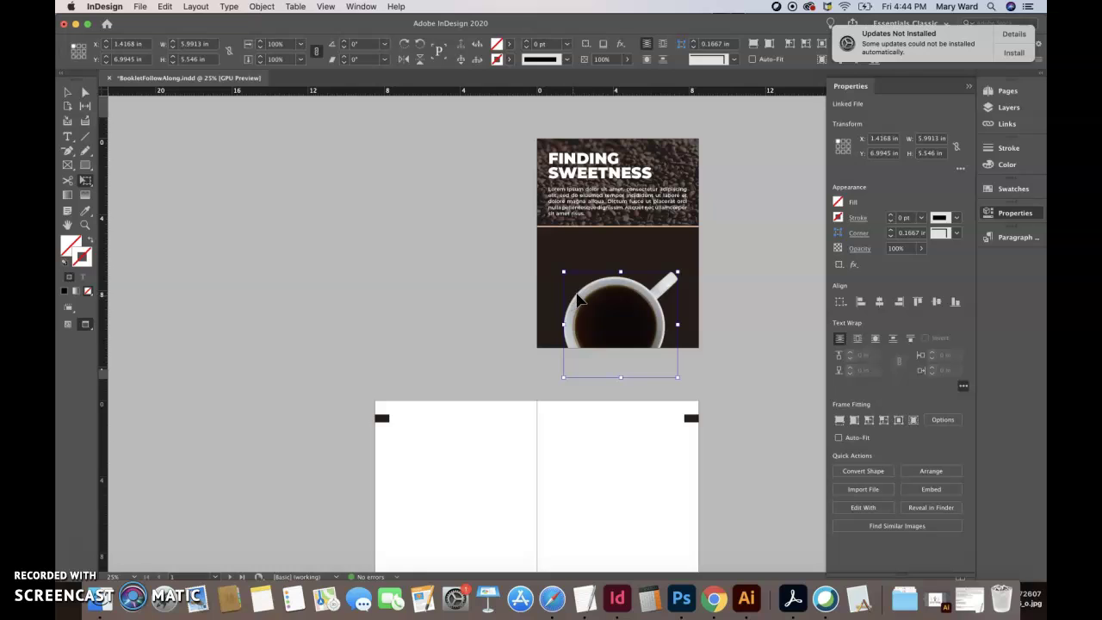
drag(594, 308, 593, 303)
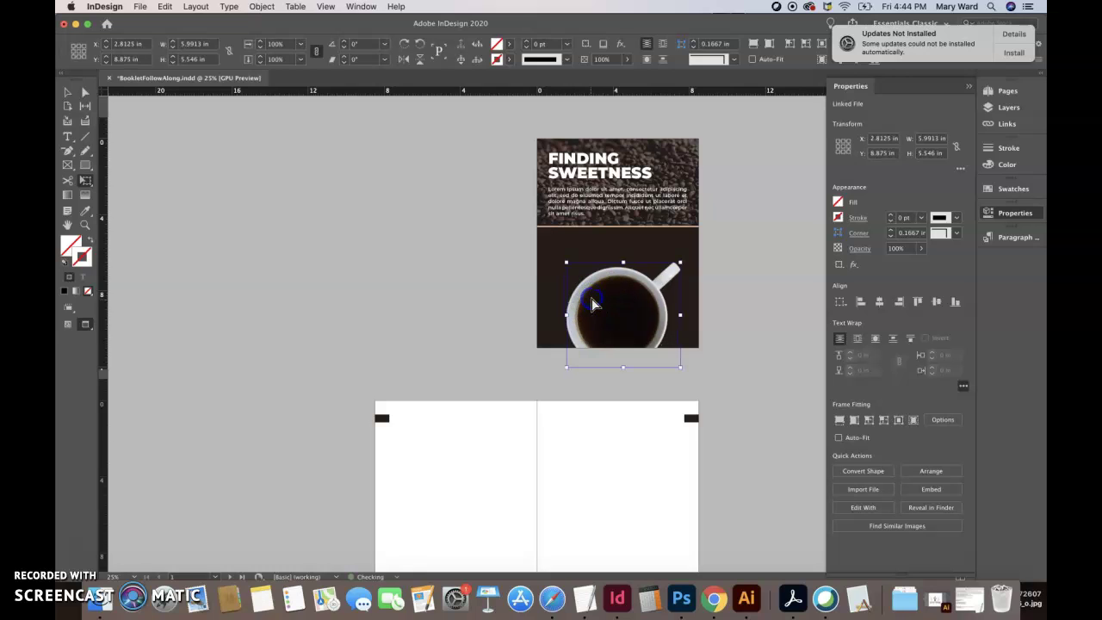
key(Right)
key(Right)
key(Right)
key(Right)
key(Right)
key(Right)
key(shift+Up)
key(shift+Up)
key(shift+Up)
key(shift+Up)
key(shift+Up)
key(shift+Up)
key(shift+Up)
key(shift+Up)
key(shift+Up)
key(shift+Up)
key(shift+Up)
key(Down)
key(Down)
key(Down)
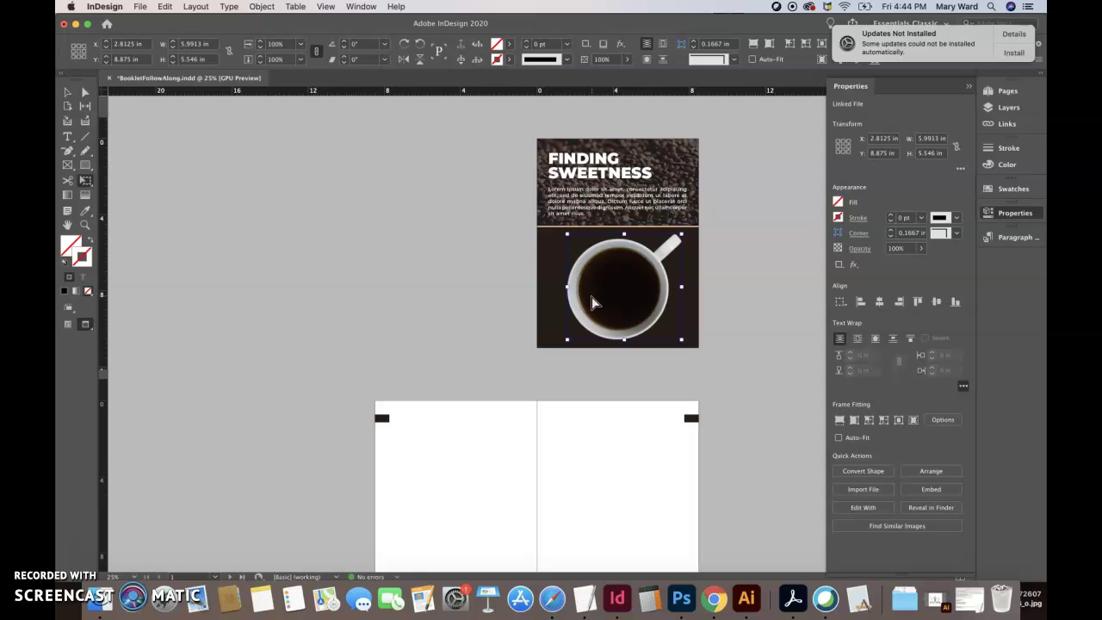
click(758, 305)
click(68, 94)
click(342, 296)
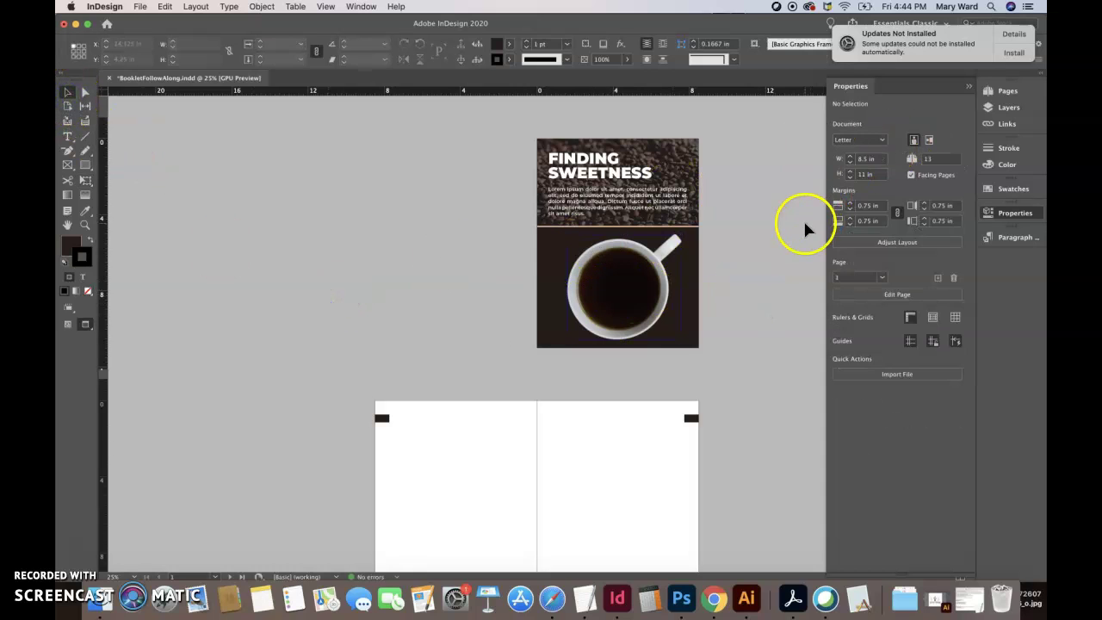
Step: Fine-tune the mug's position to about X 1.54 in, Y 4.93 in, deselect it and dismiss the update notification
click(686, 316)
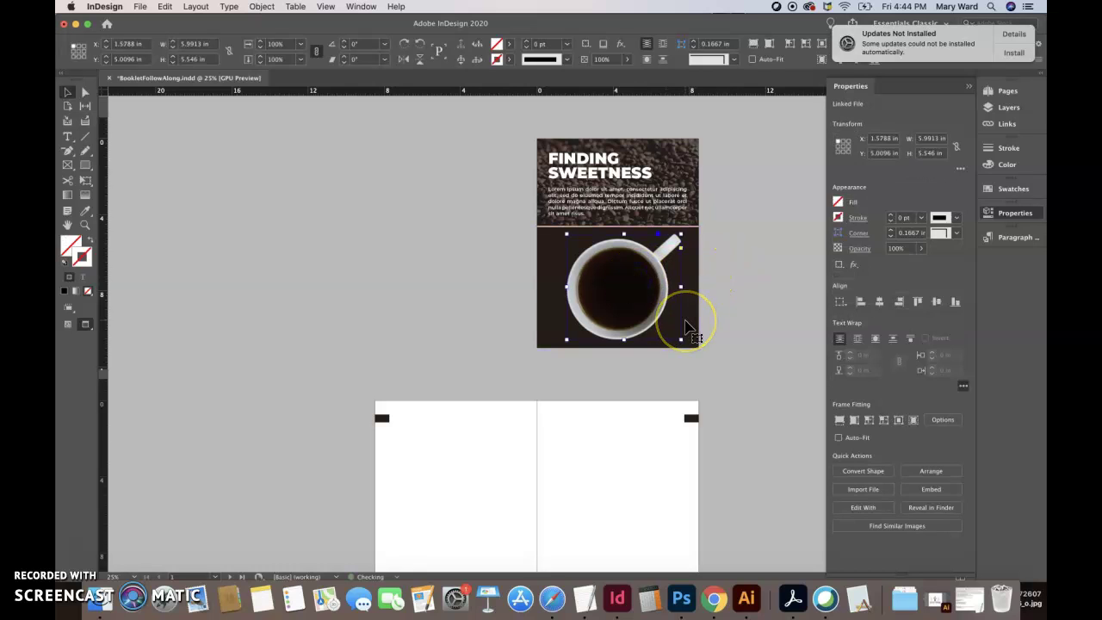
click(671, 290)
click(573, 301)
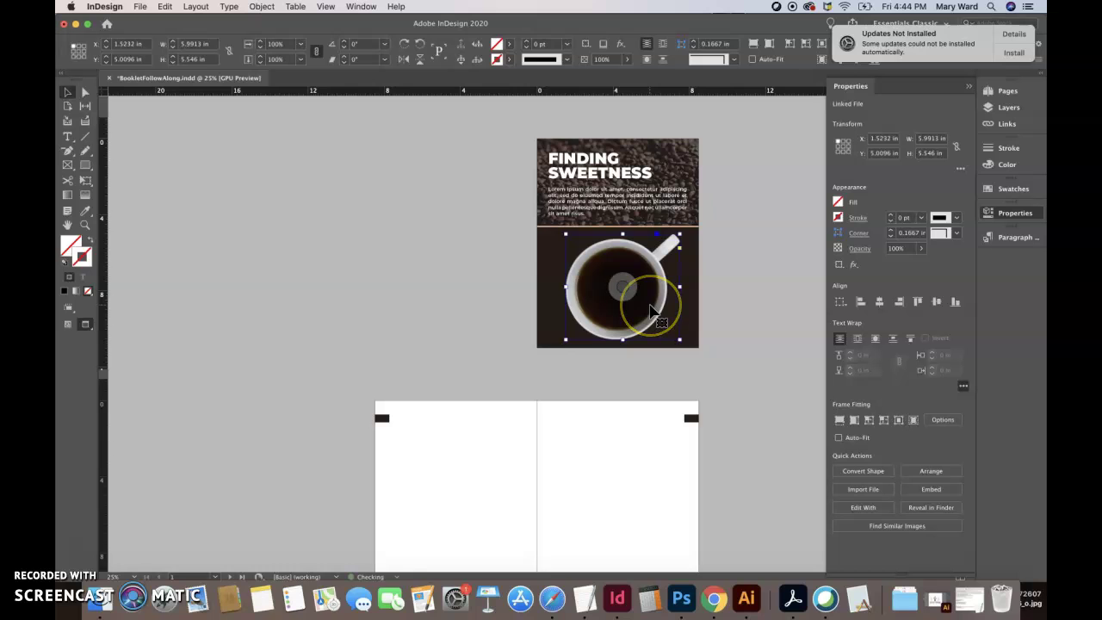
click(513, 346)
click(651, 307)
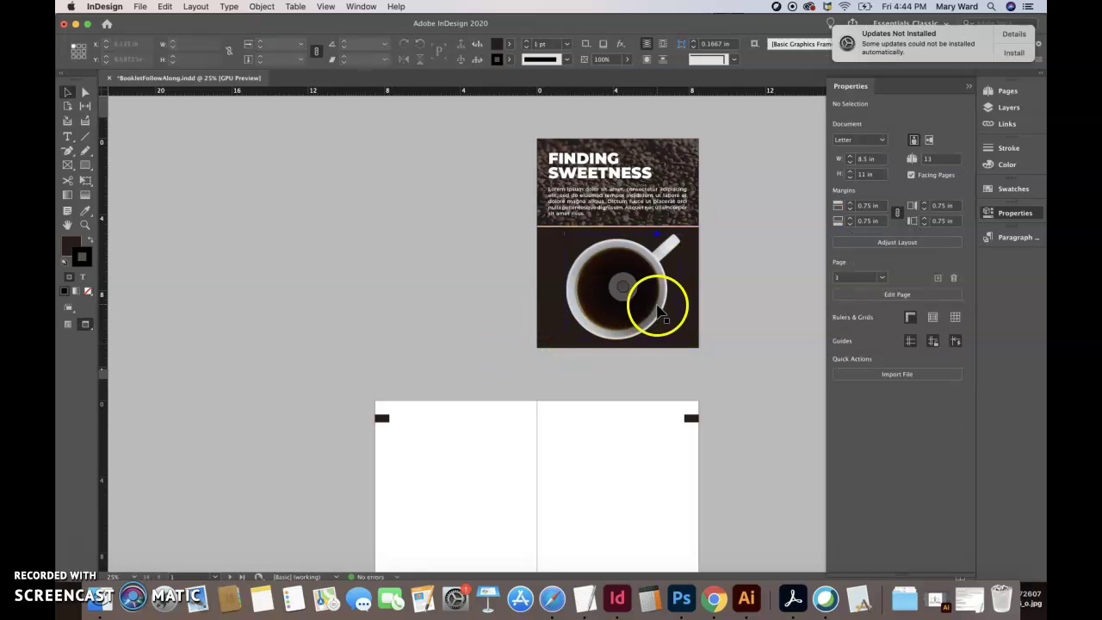
drag(620, 237, 618, 357)
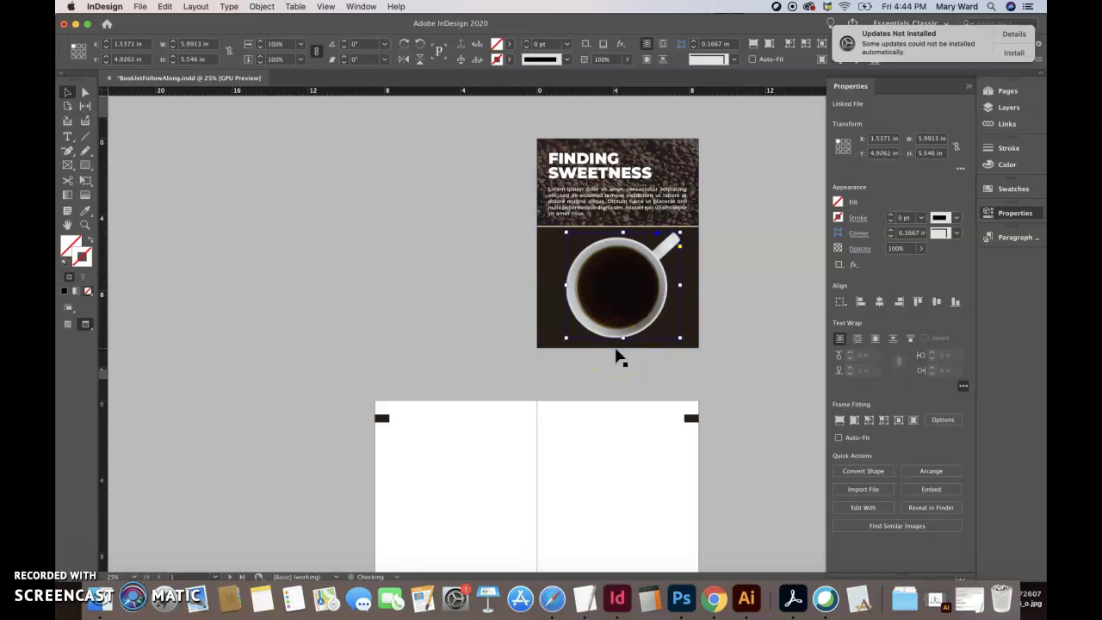
click(735, 351)
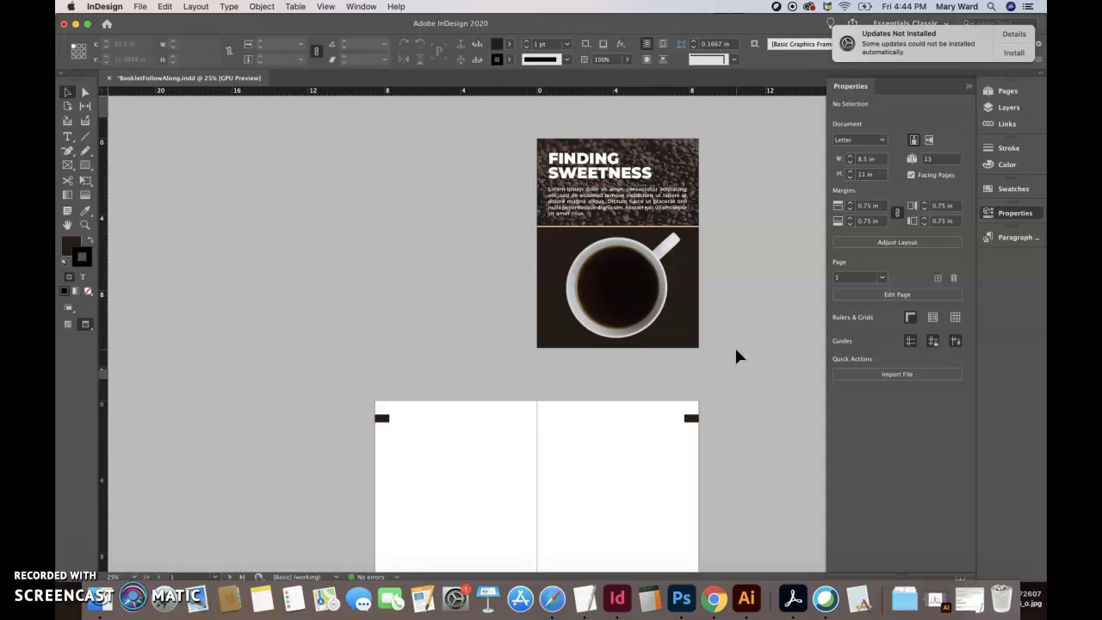
click(736, 350)
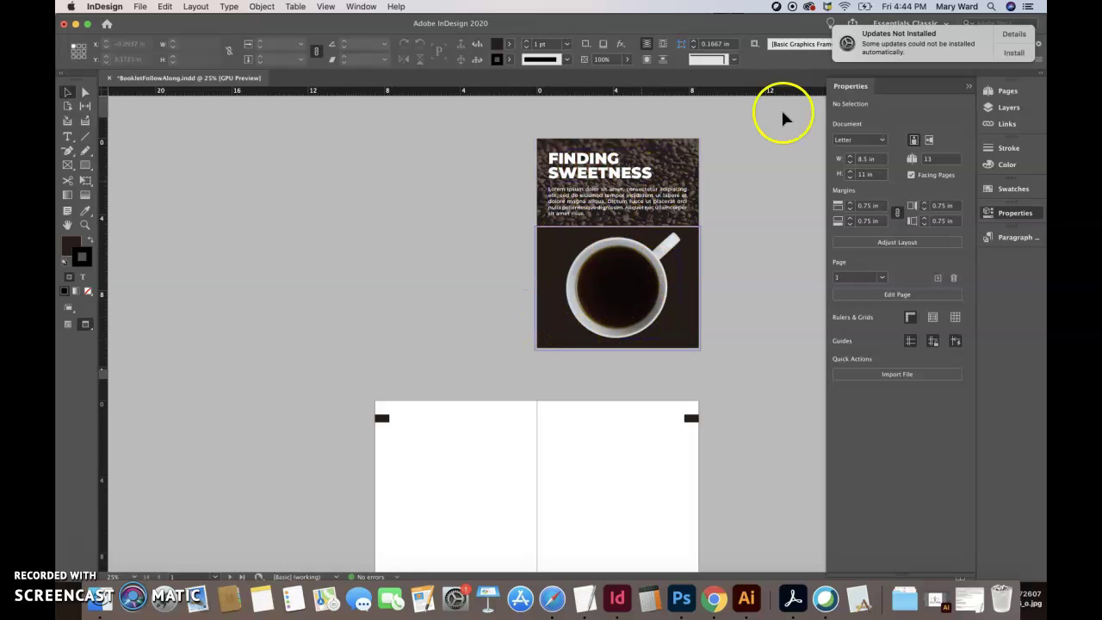
drag(1015, 54, 989, 126)
Step: Delete pages 5 to 13 from the booklet, keeping the cover, spread 2-3 and page 4
scroll(724, 367, down, 3)
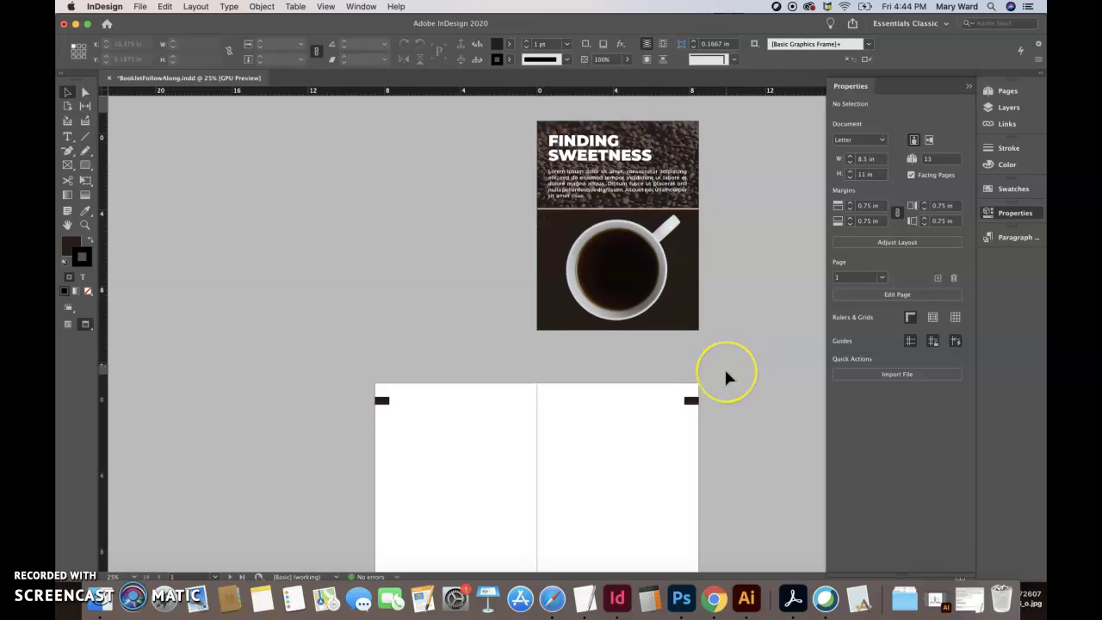
scroll(725, 376, down, 10)
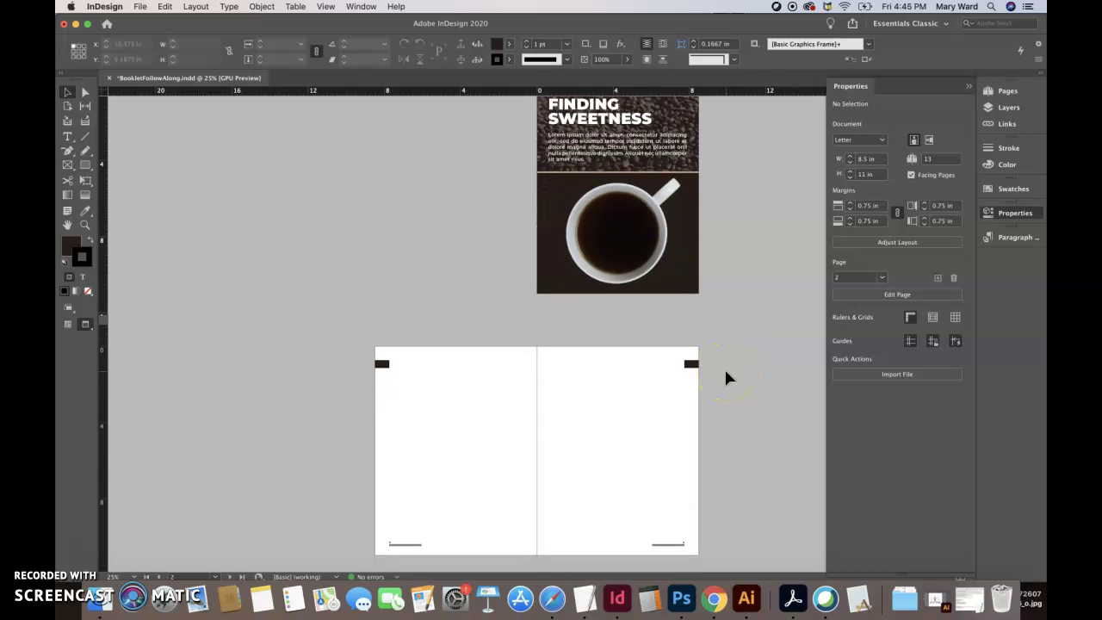
scroll(725, 373, down, 15)
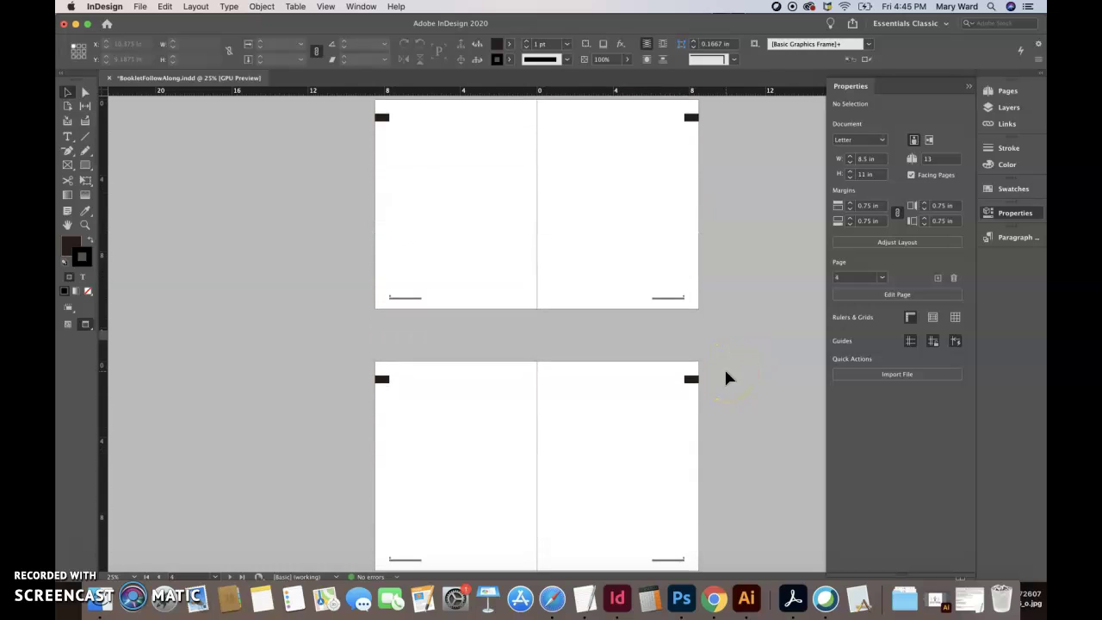
scroll(725, 377, down, 6)
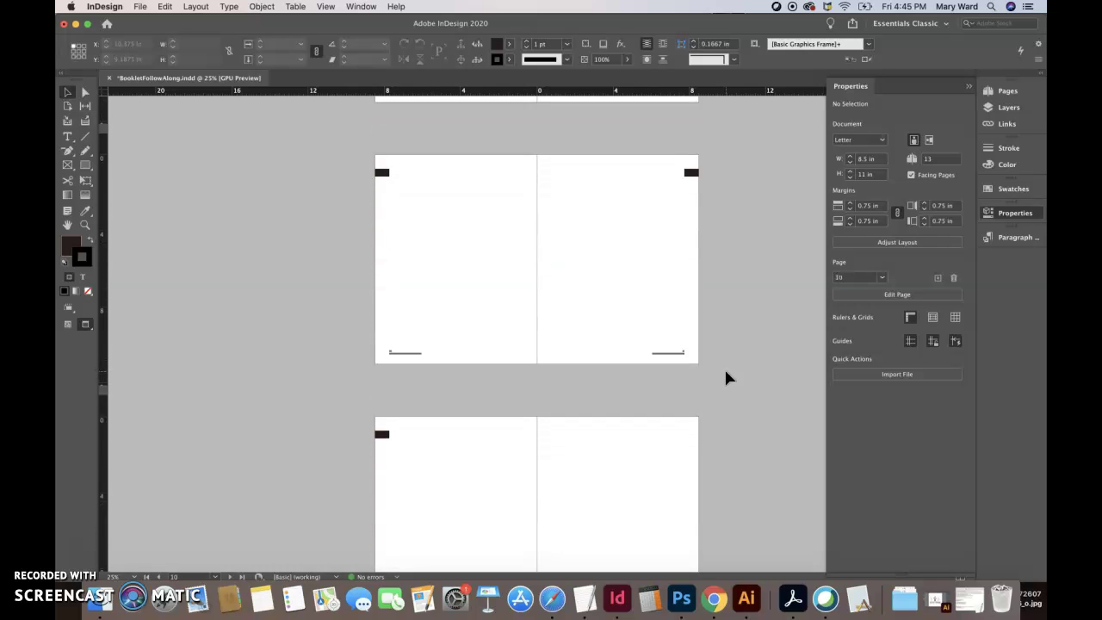
scroll(726, 377, up, 9)
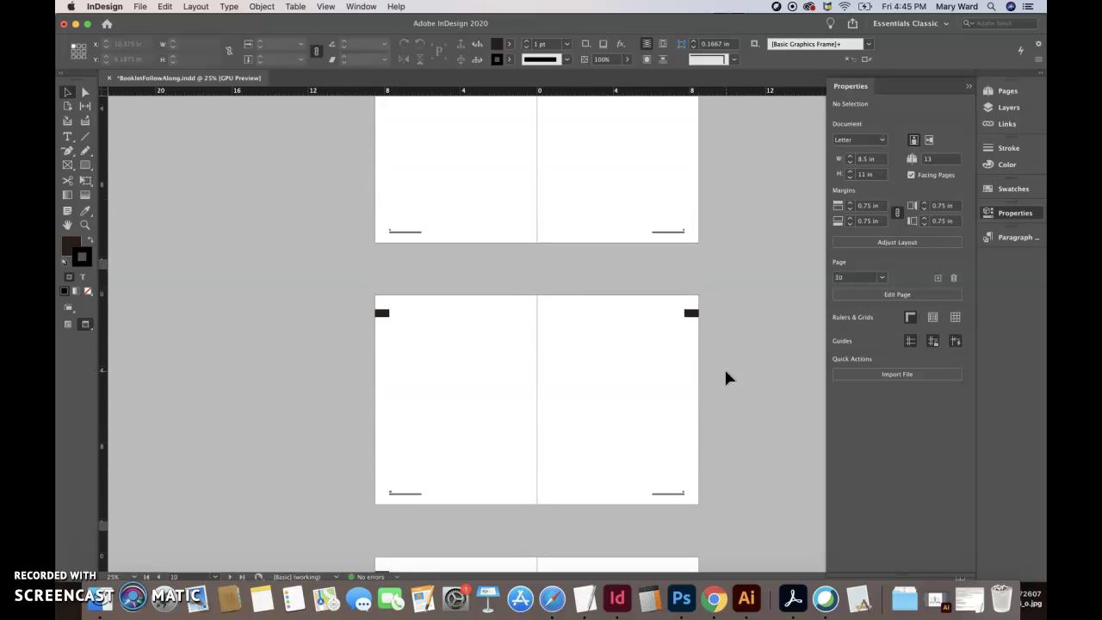
scroll(725, 374, up, 10)
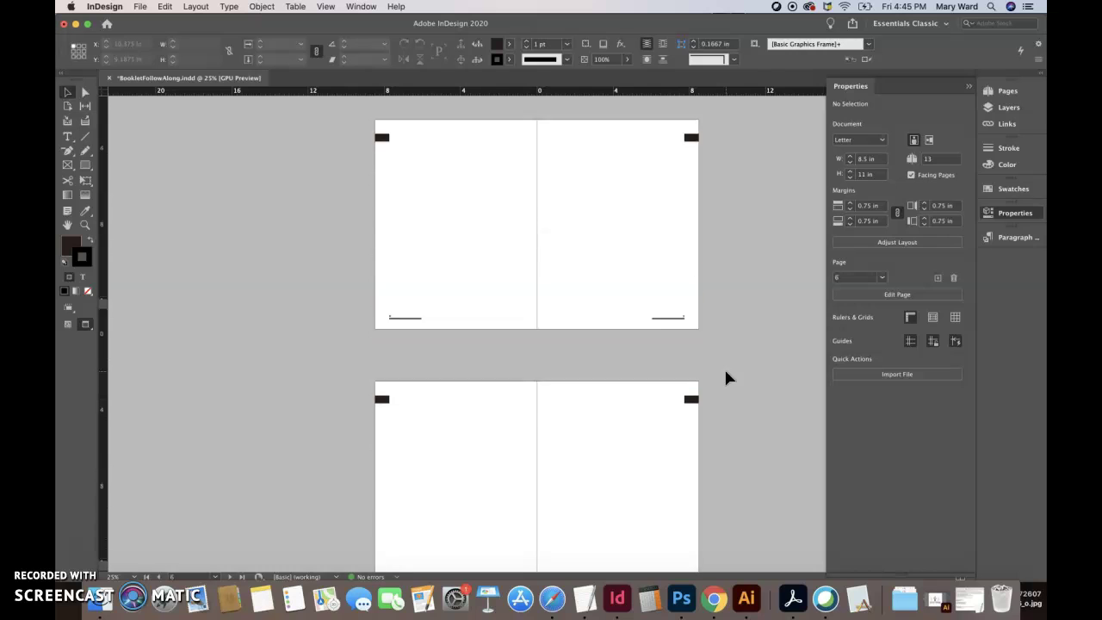
click(1005, 92)
scroll(907, 258, down, 2)
scroll(909, 250, down, 1)
click(913, 227)
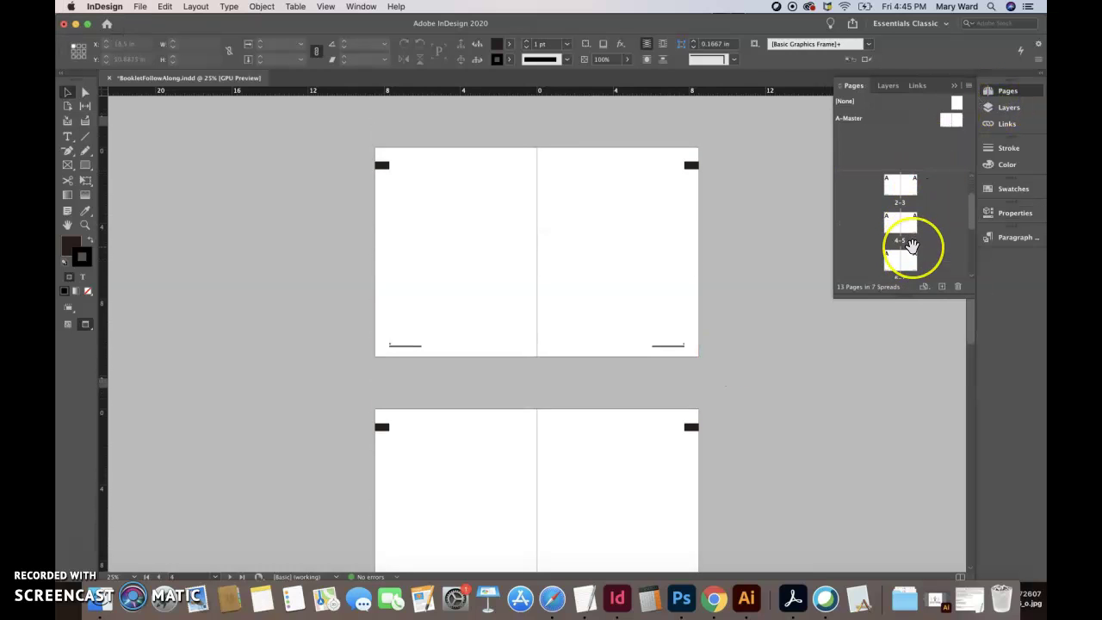
scroll(911, 247, down, 3)
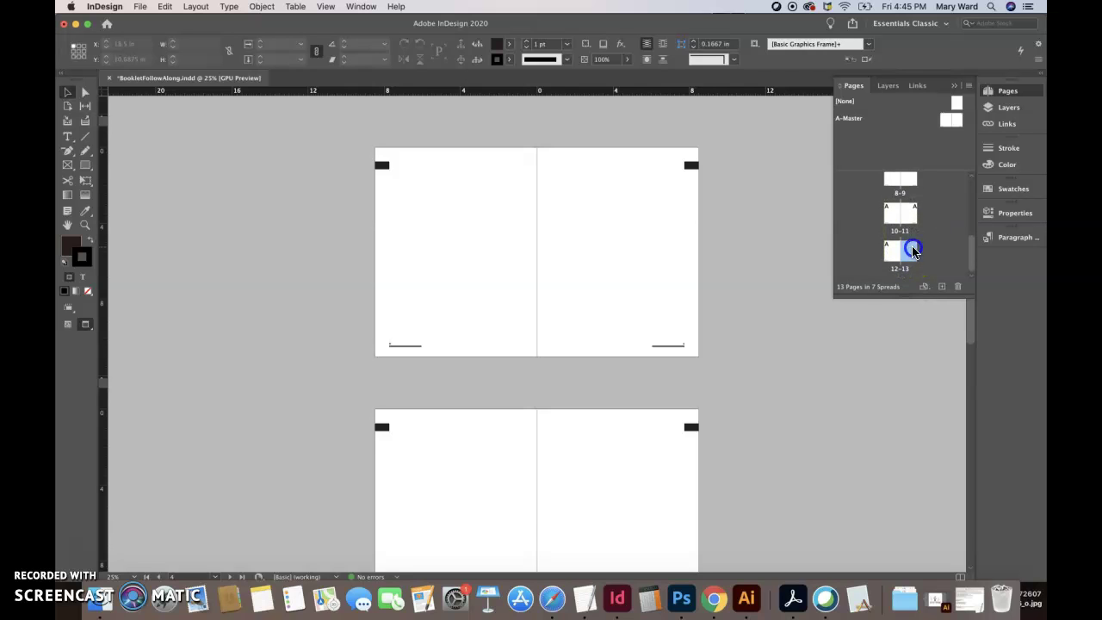
scroll(912, 249, up, 3)
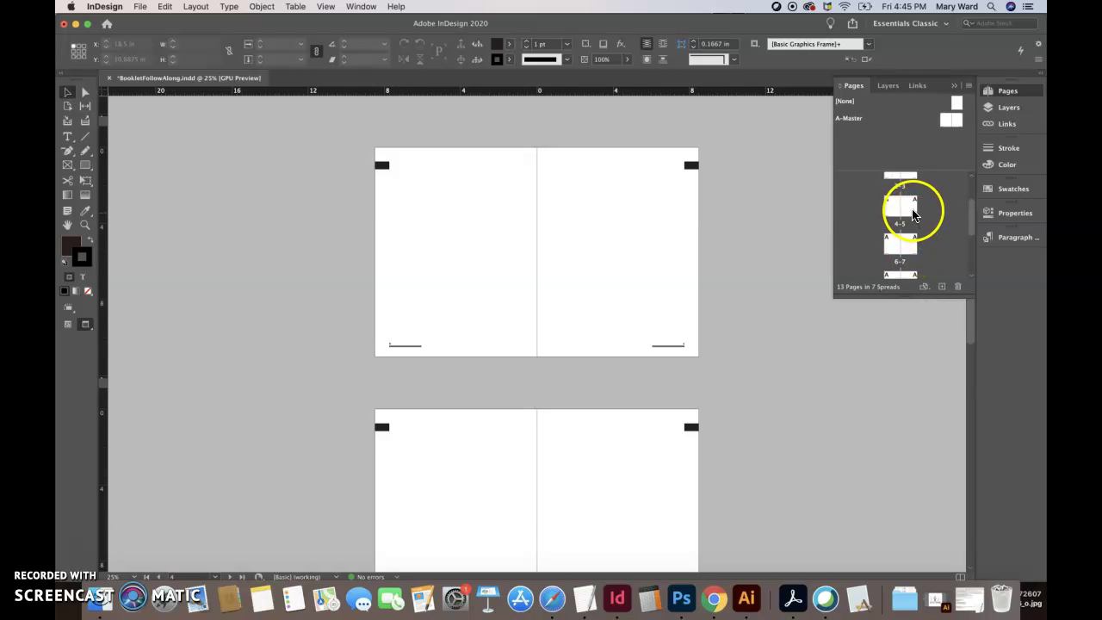
shift+click(914, 214)
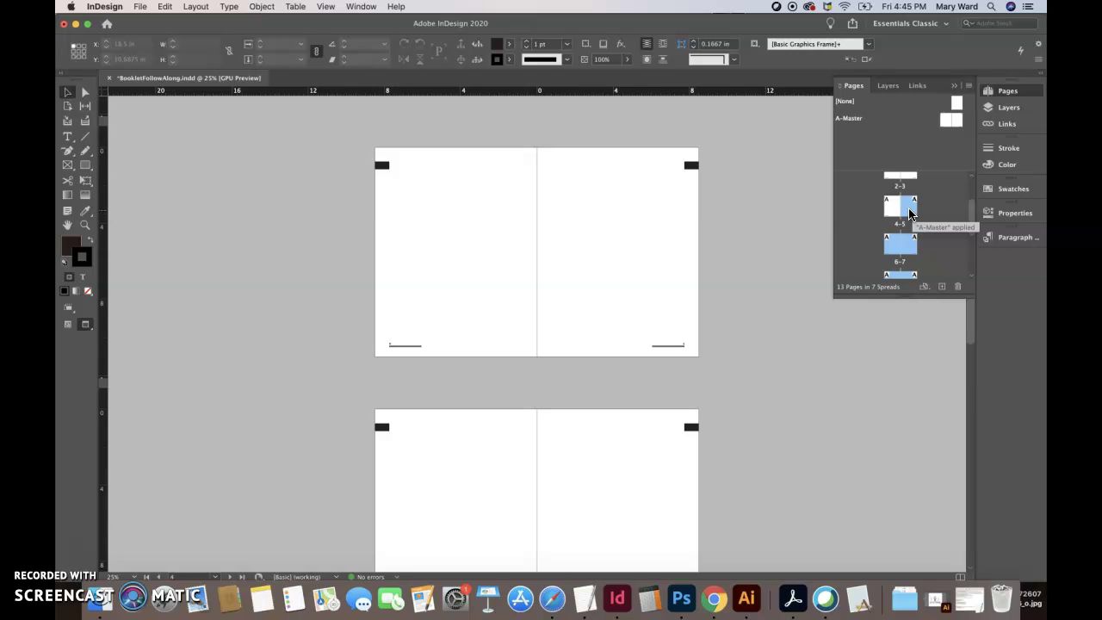
click(957, 287)
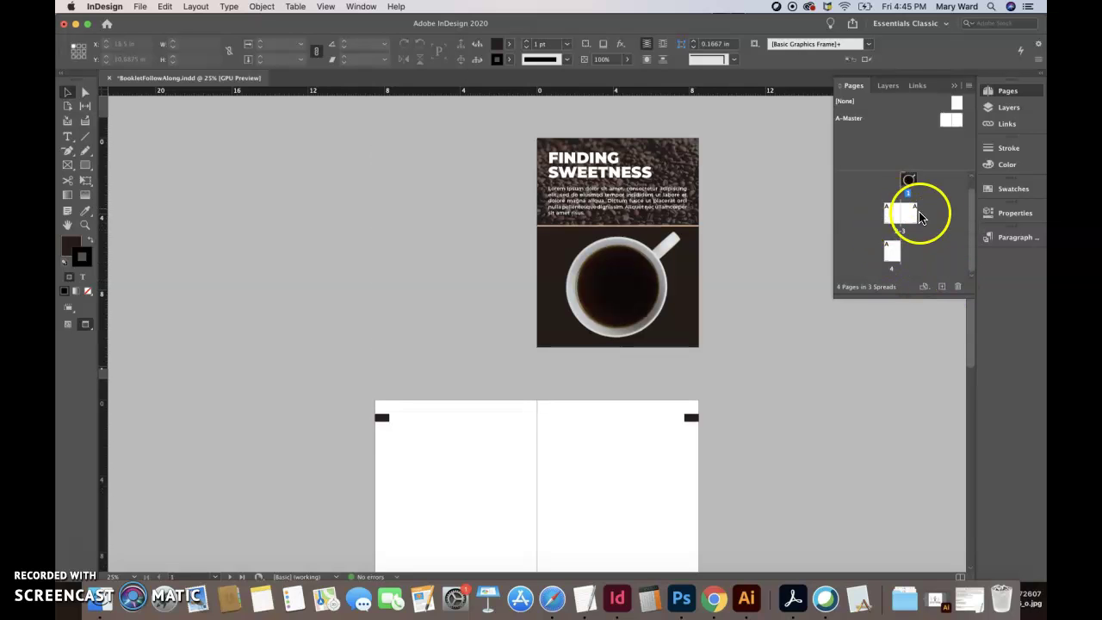
Step: Apply the [None] master to page 4 to remove its header block and page number
scroll(681, 439, down, 5)
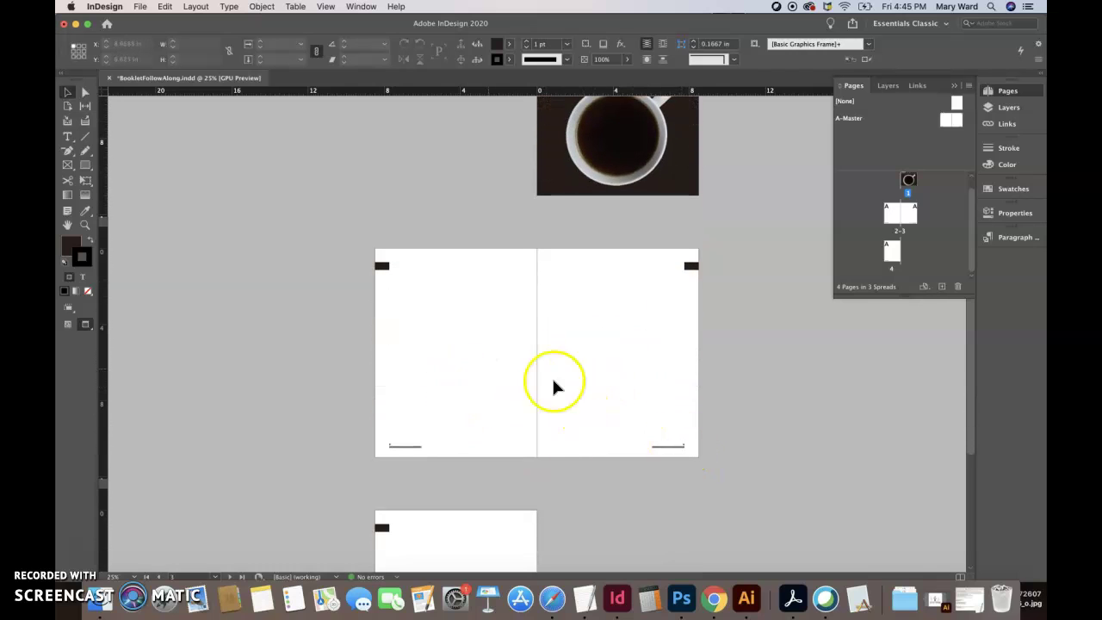
scroll(469, 527, down, 5)
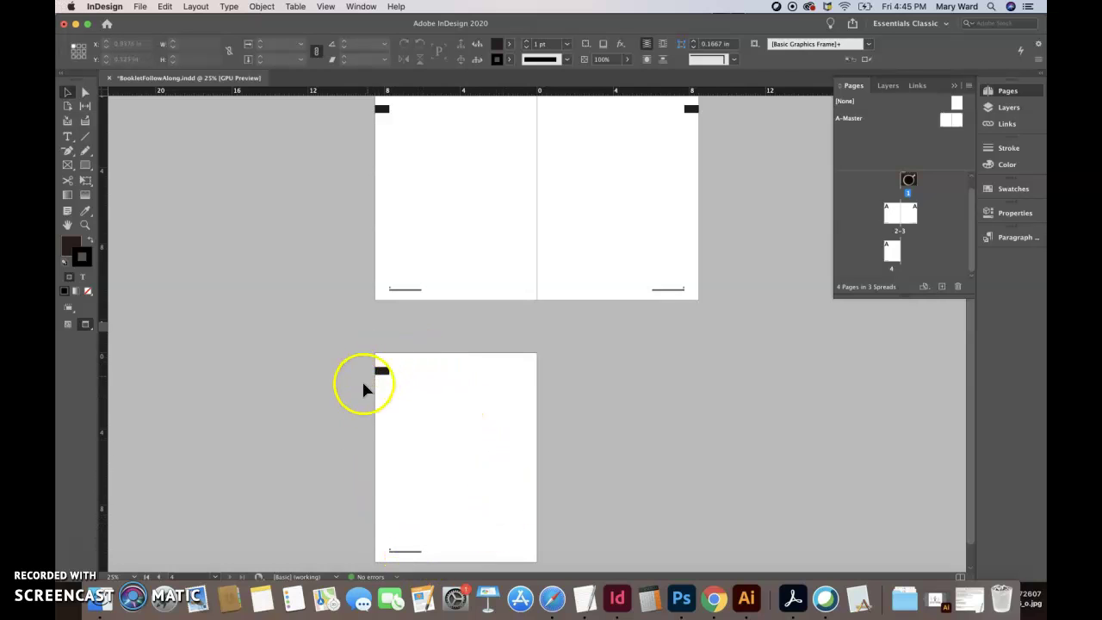
drag(955, 101, 955, 102)
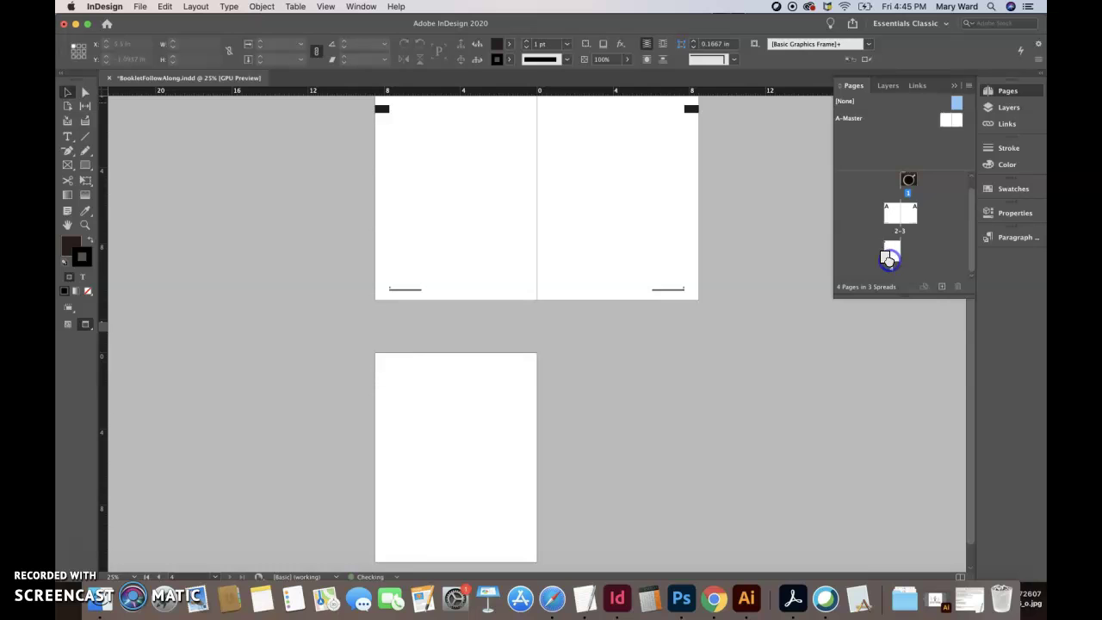
drag(895, 260, 891, 256)
Step: Look through the shortened booklet from the cover past spread 2-3 to the blank back page
scroll(714, 285, up, 2)
scroll(714, 286, up, 3)
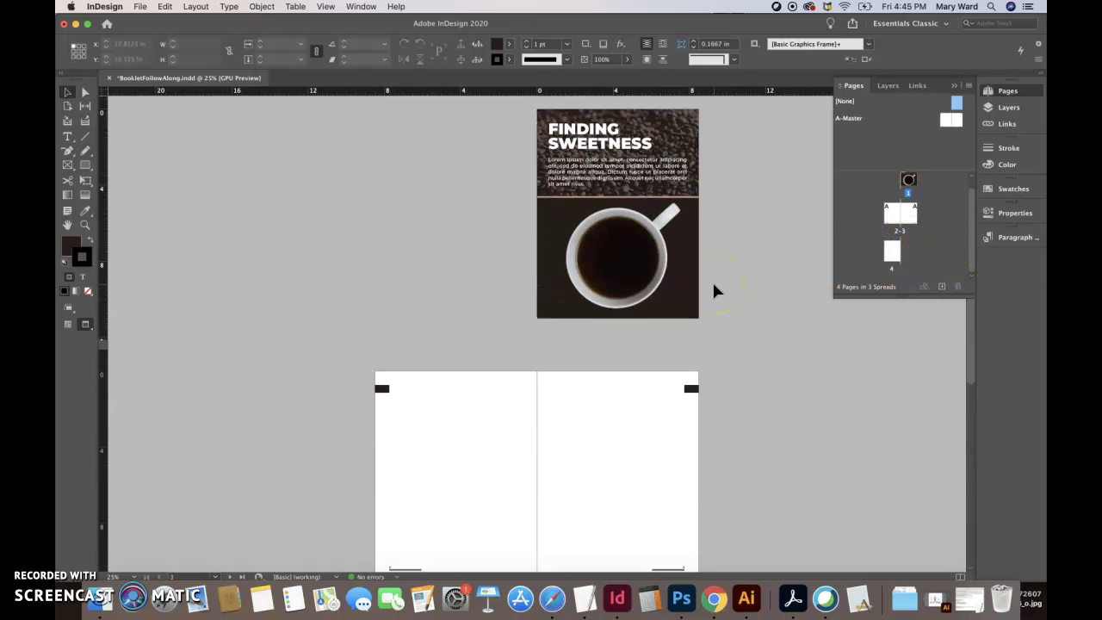
scroll(714, 287, down, 2)
scroll(713, 288, down, 3)
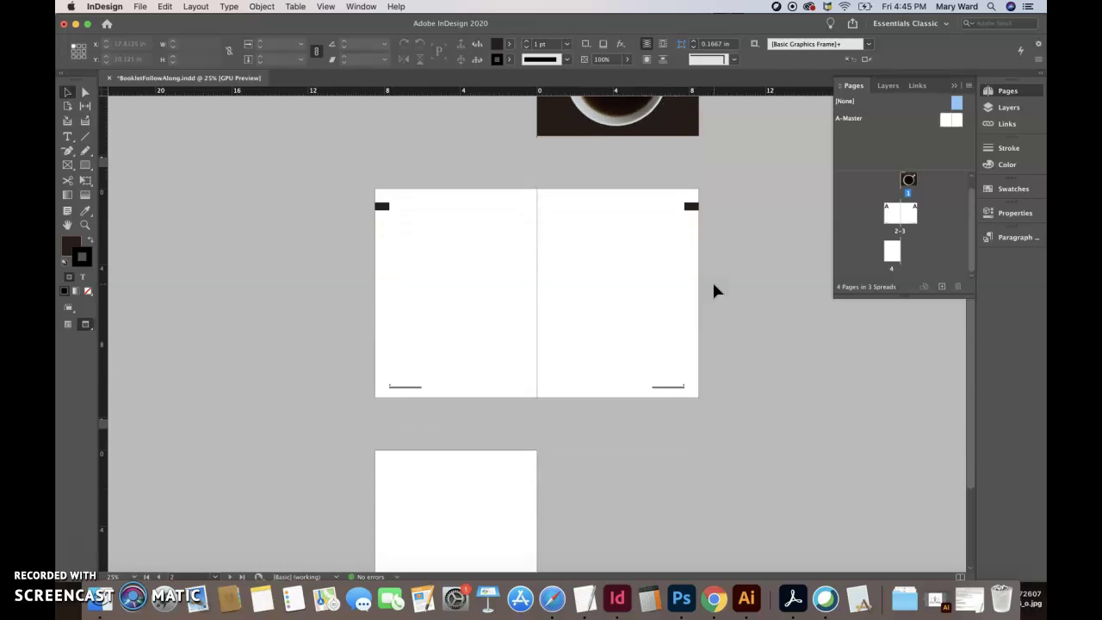
scroll(713, 291, down, 2)
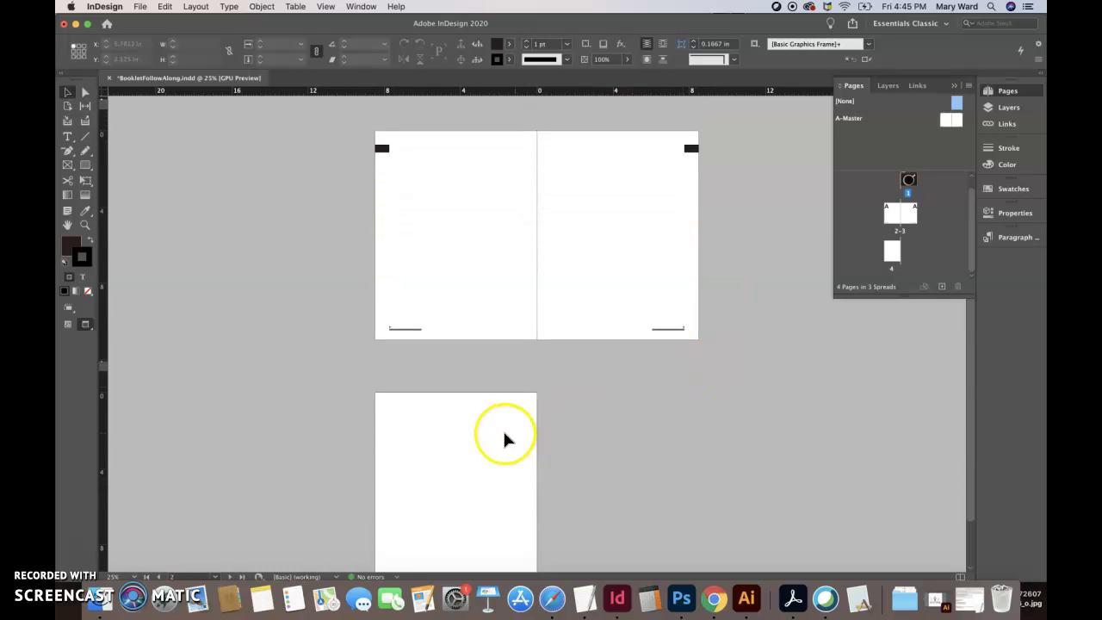
scroll(503, 436, down, 2)
drag(893, 232, 897, 222)
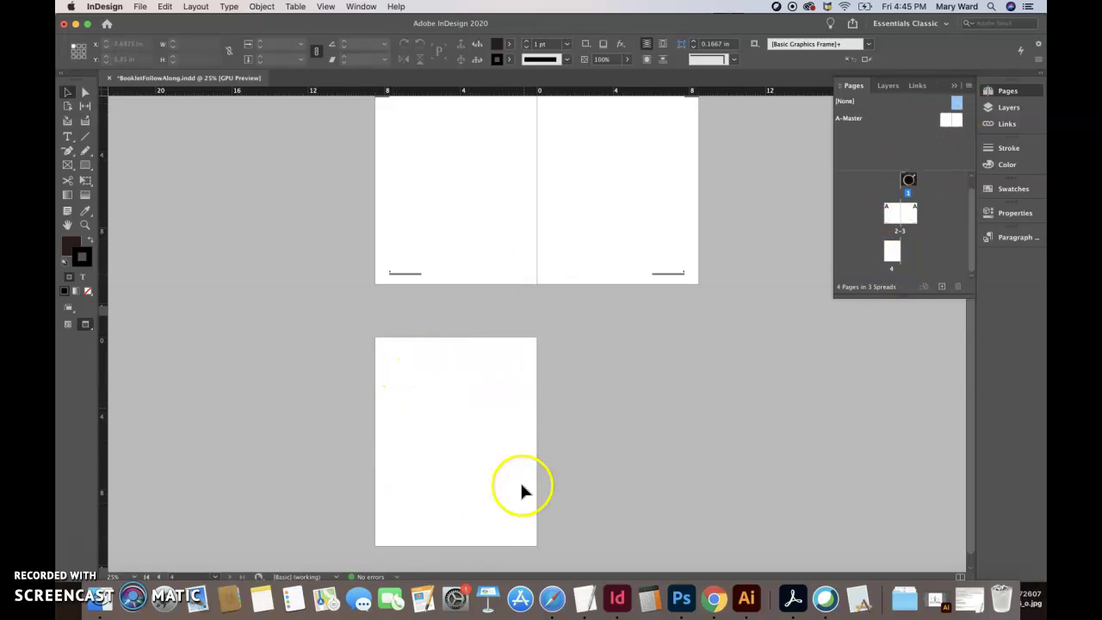